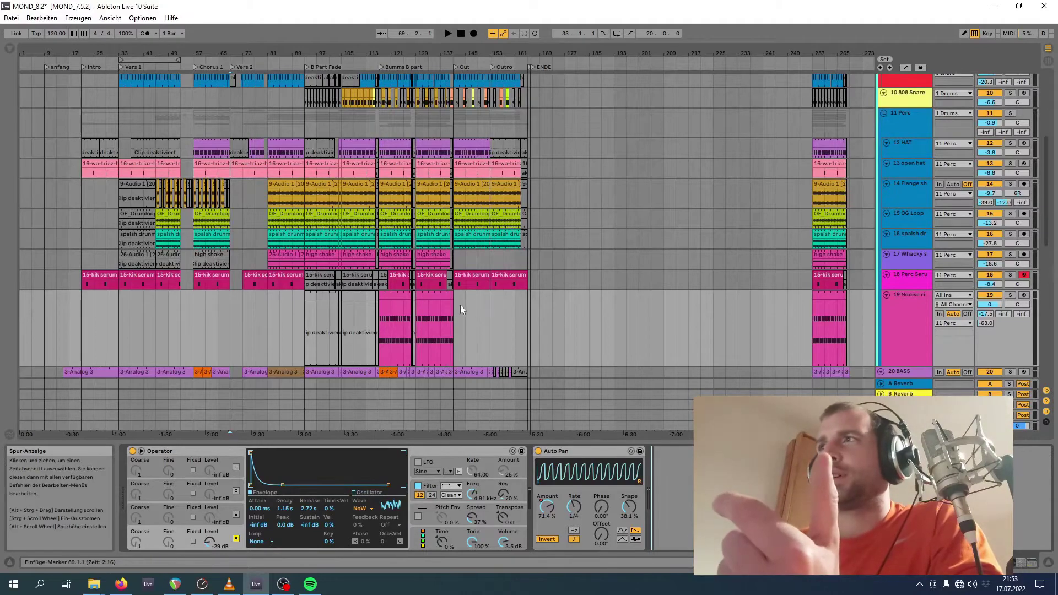
- Insert an empty five-bar MIDI clip on track 19 directly after its Bumms B part clips, from bar 140 to bar 145
left_click_drag(450, 309, 464, 312)
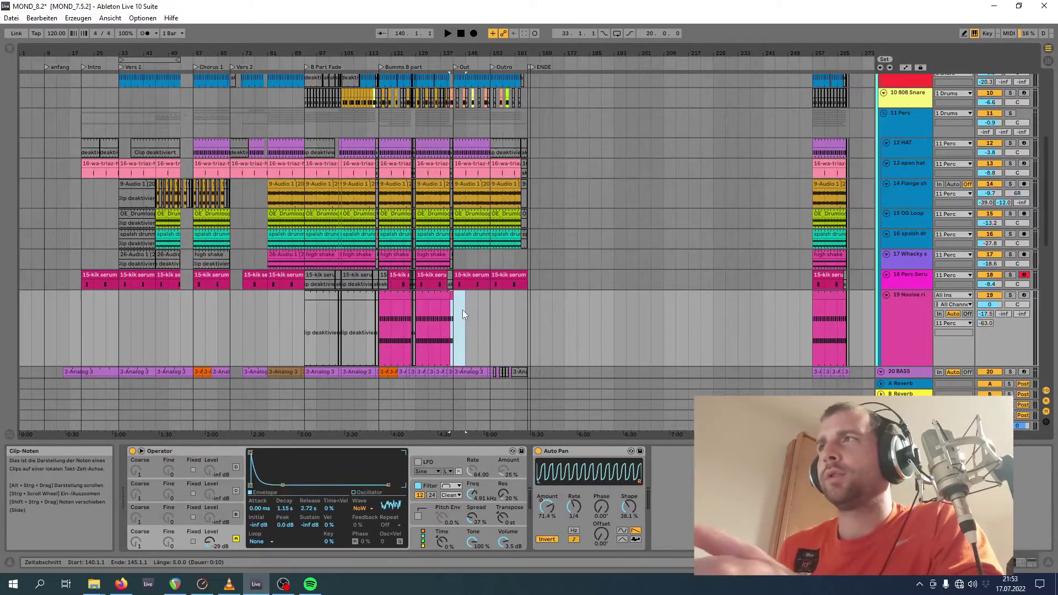
left_click(466, 310)
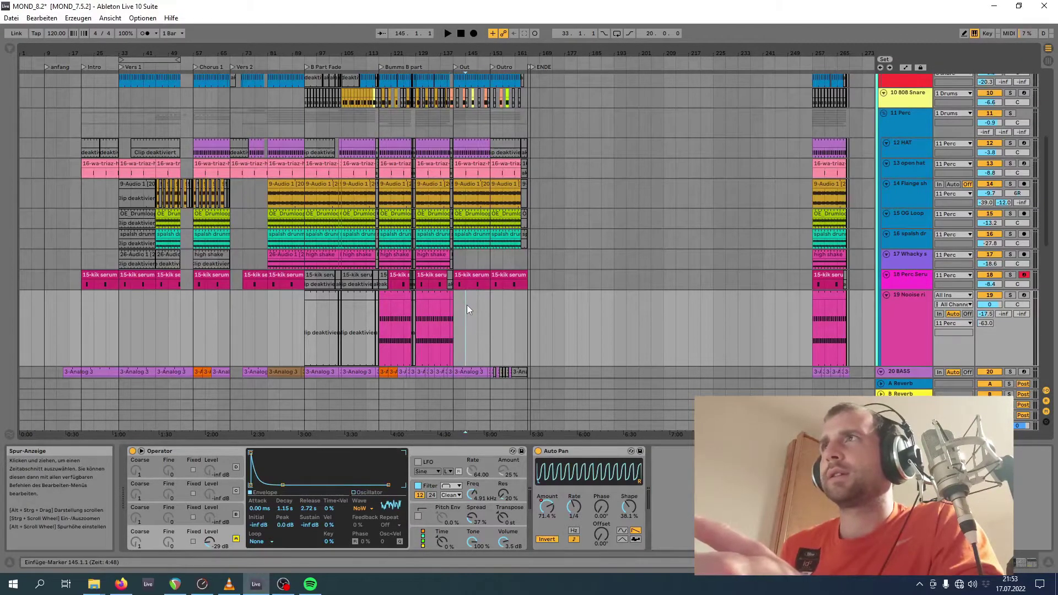
left_click_drag(450, 311, 465, 311)
left_click(466, 312)
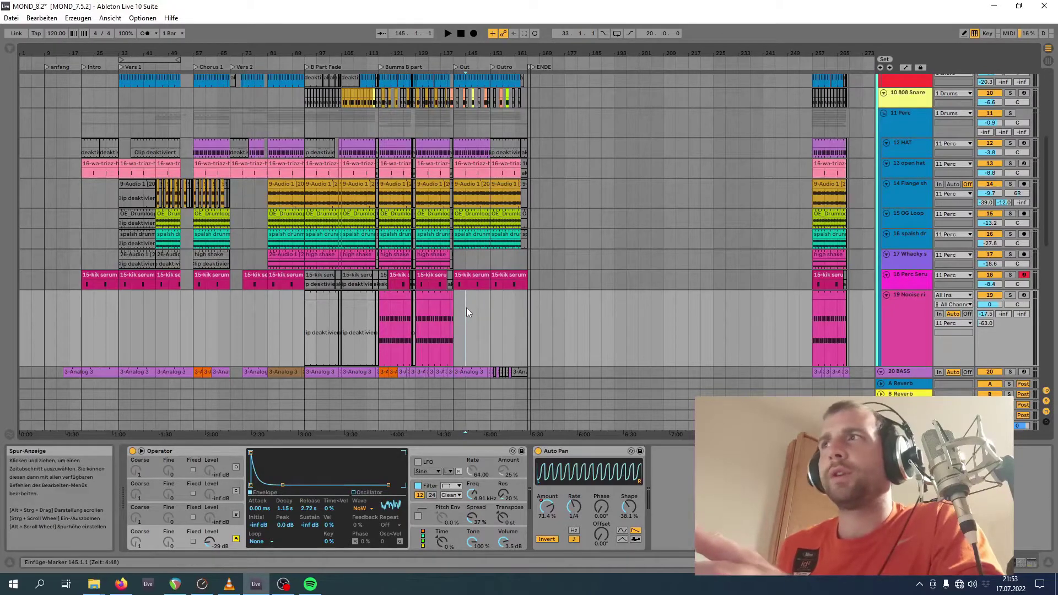
key("ctrl+shift+m")
left_click(476, 304)
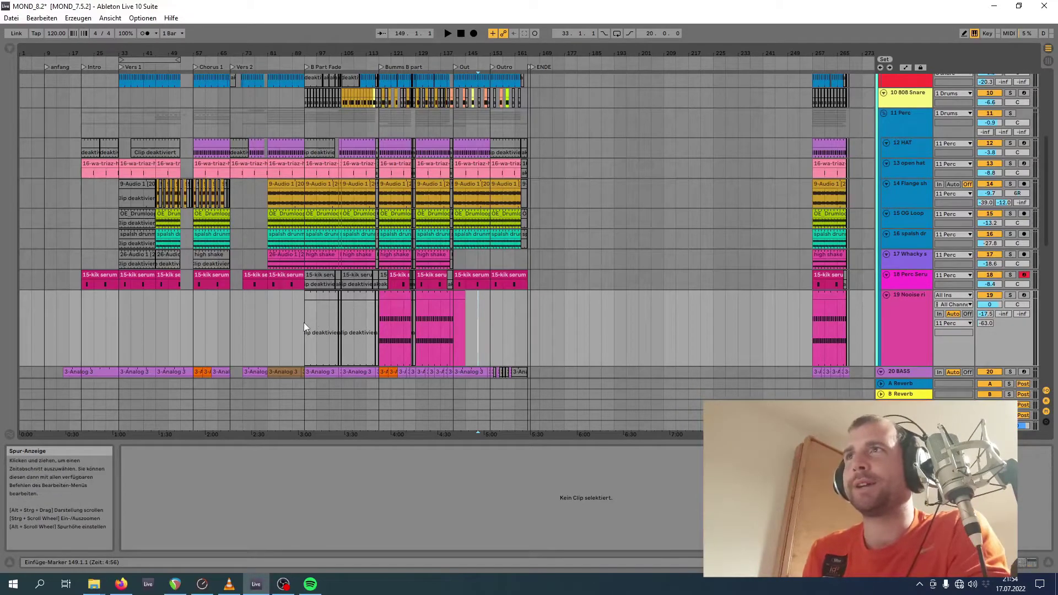
- Enlarge the arrangement view to show the drum group and audition it from bar 97 into the Bumms B part
left_click(304, 125)
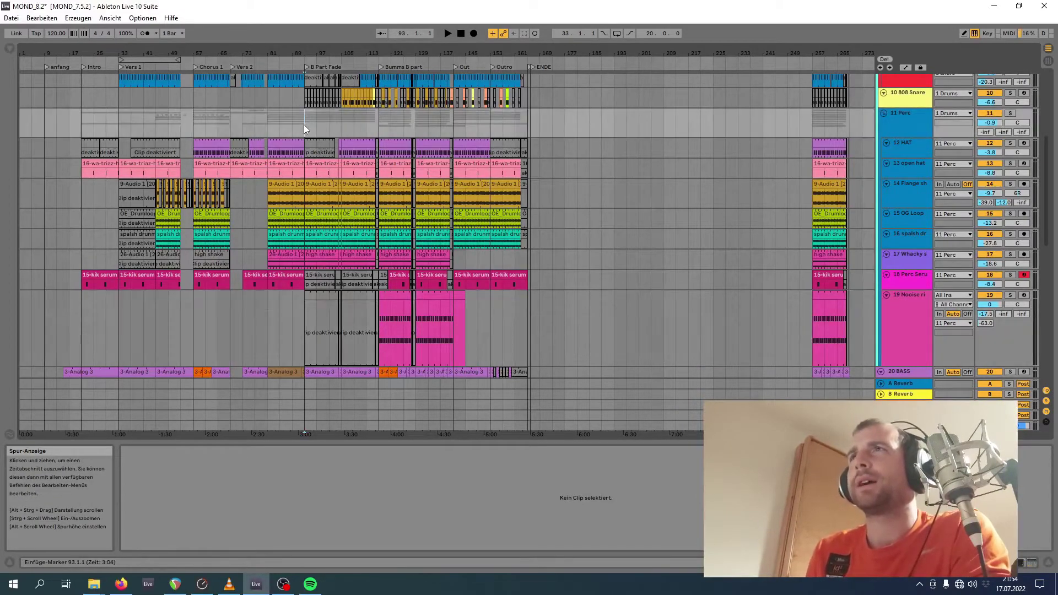
scroll(269, 191, "up", 5)
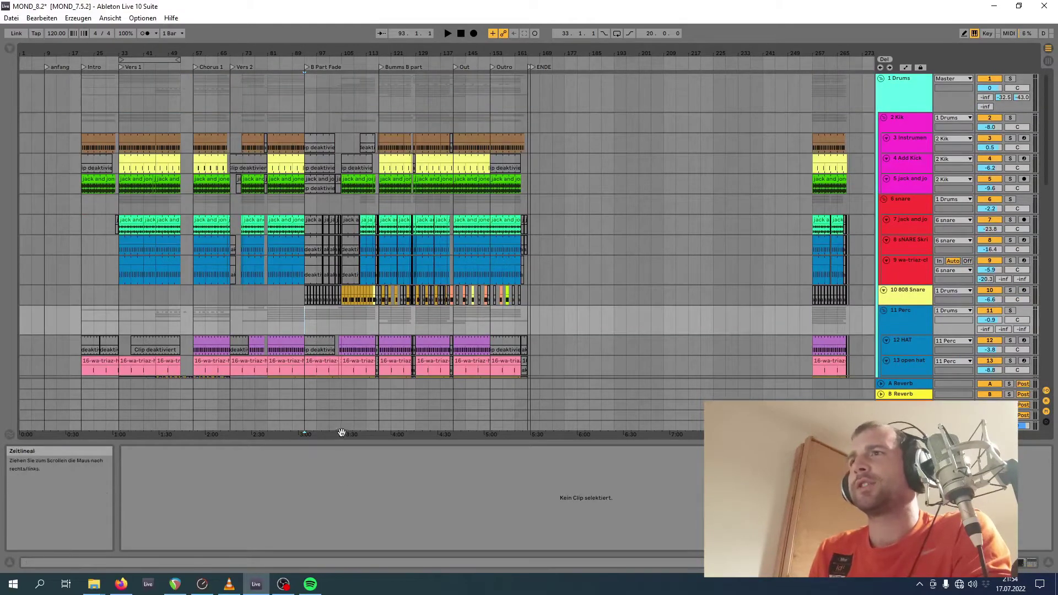
left_click_drag(342, 441, 335, 534)
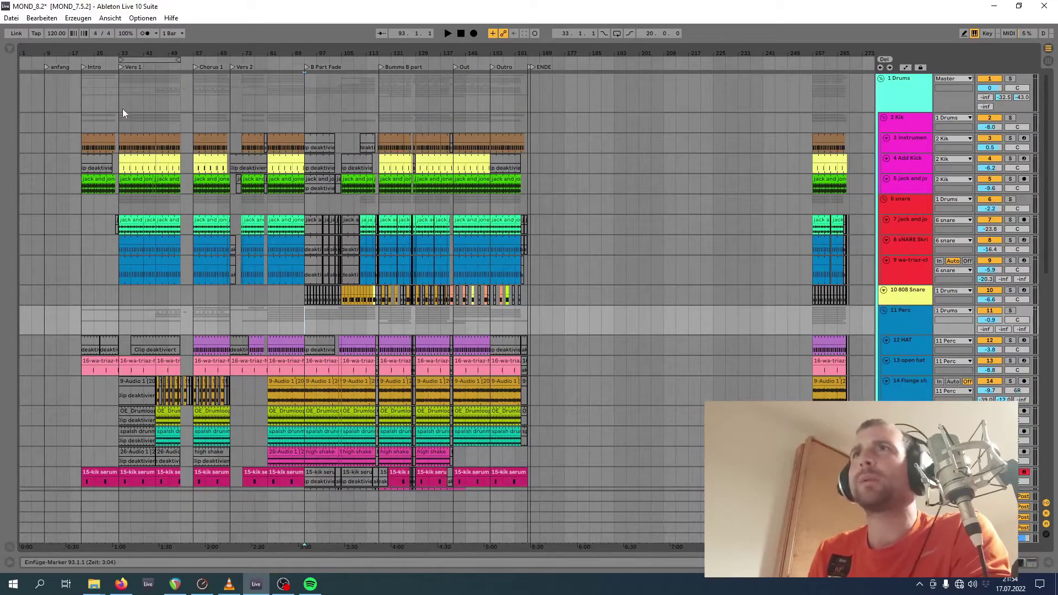
left_click(121, 104)
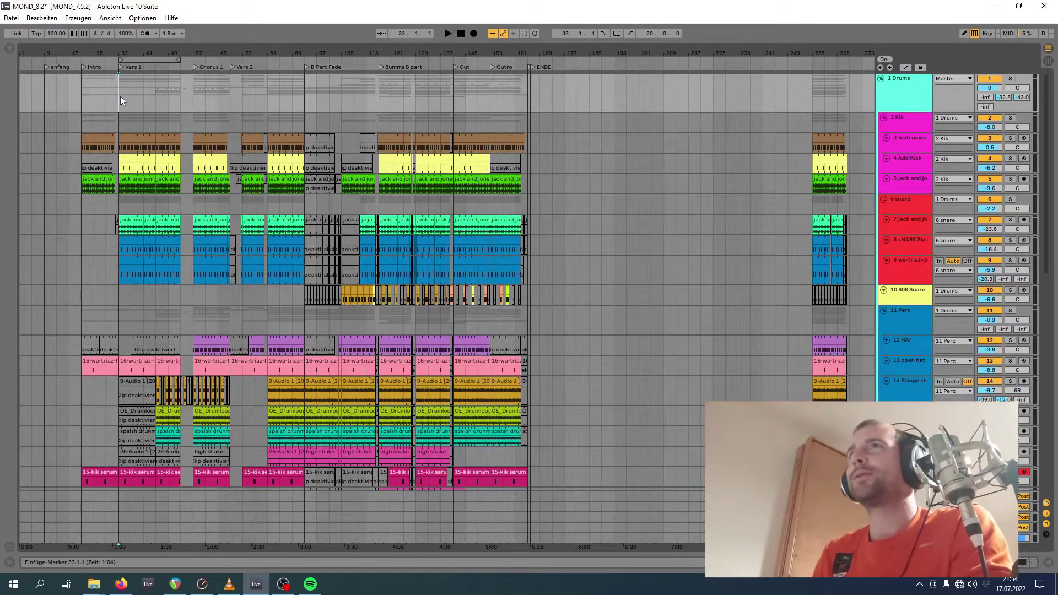
left_click(268, 98)
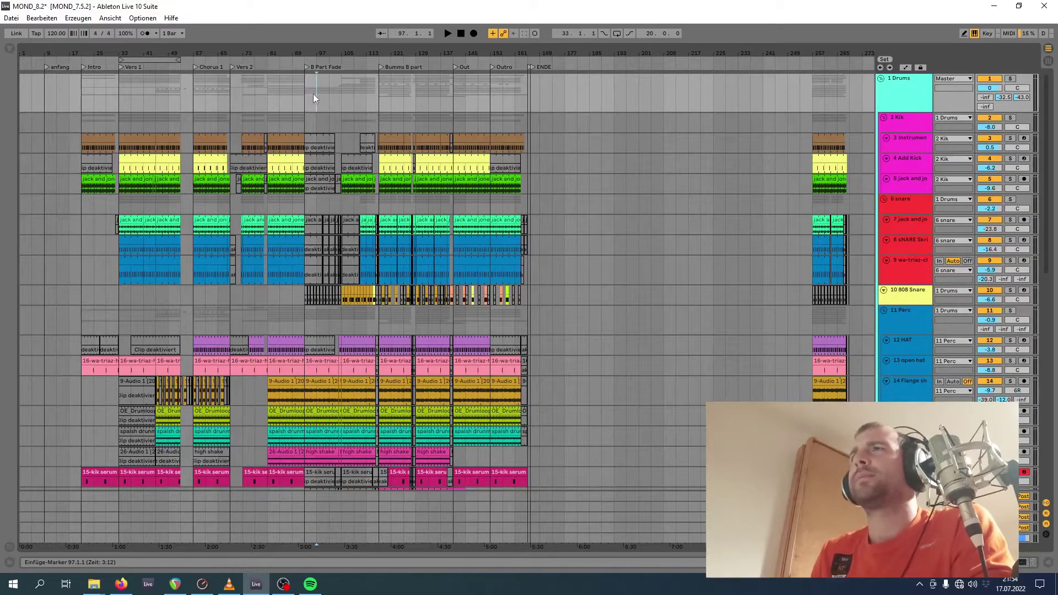
key("space")
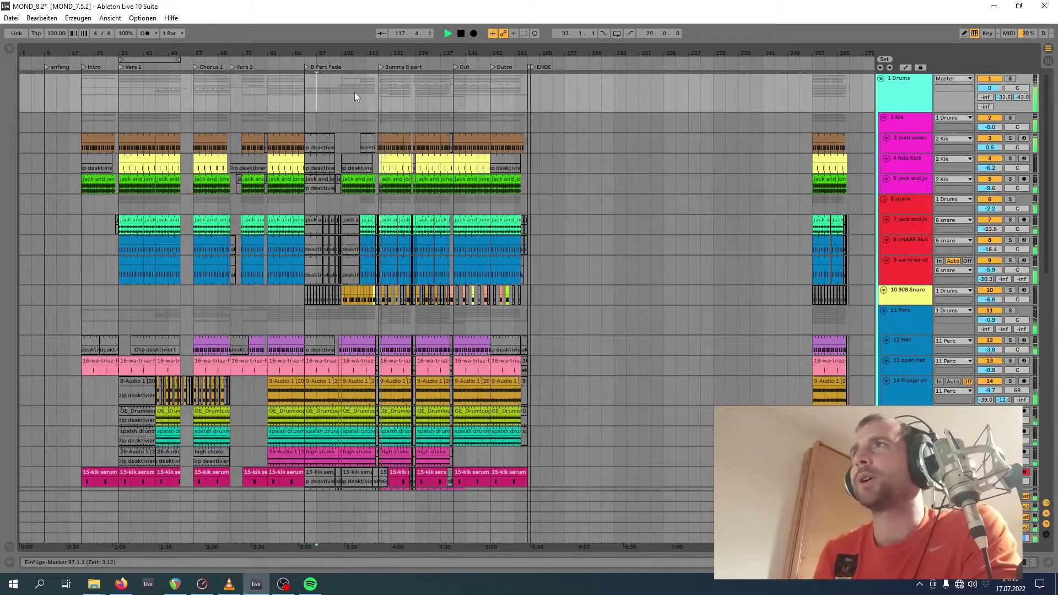
left_click(377, 96)
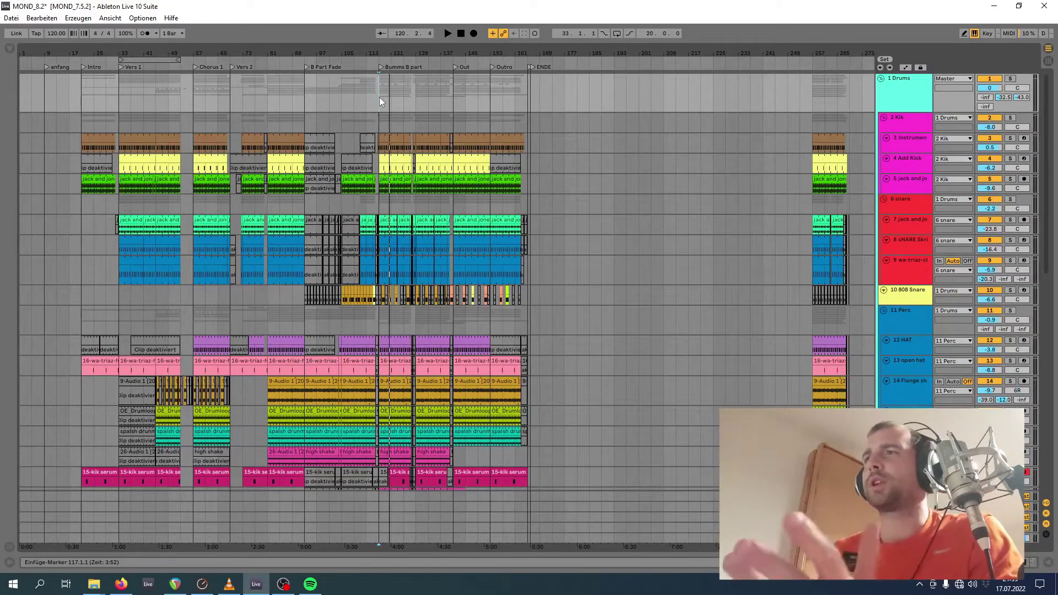
scroll(379, 97, "down", 2)
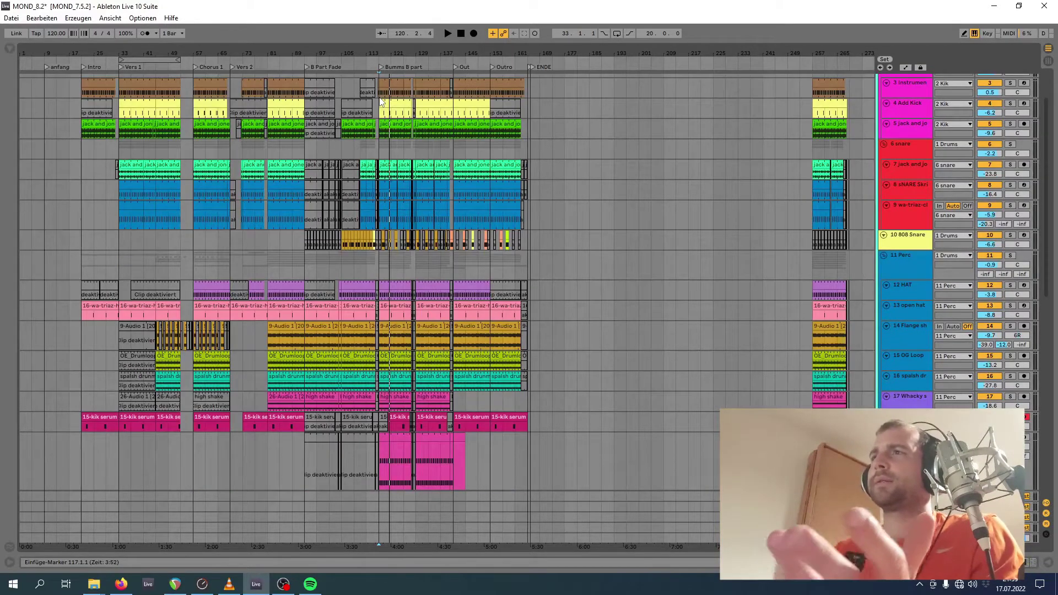
scroll(379, 97, "up", 2)
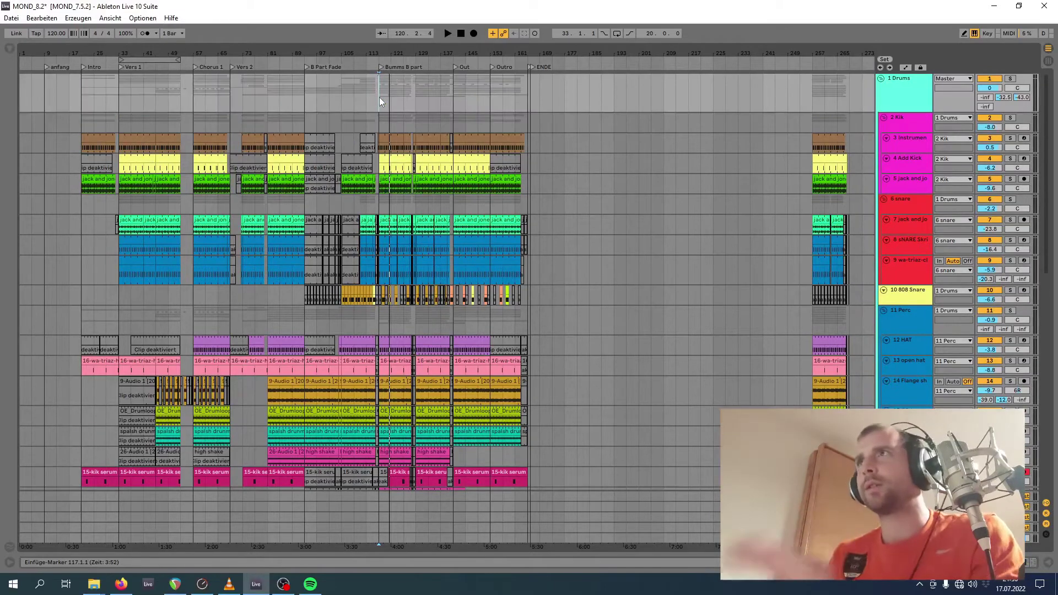
key("space")
- Solo the 2 Kik group and audition it from bar 33 at the start of Vers 1
left_click(119, 98)
key("plus")
key("plus")
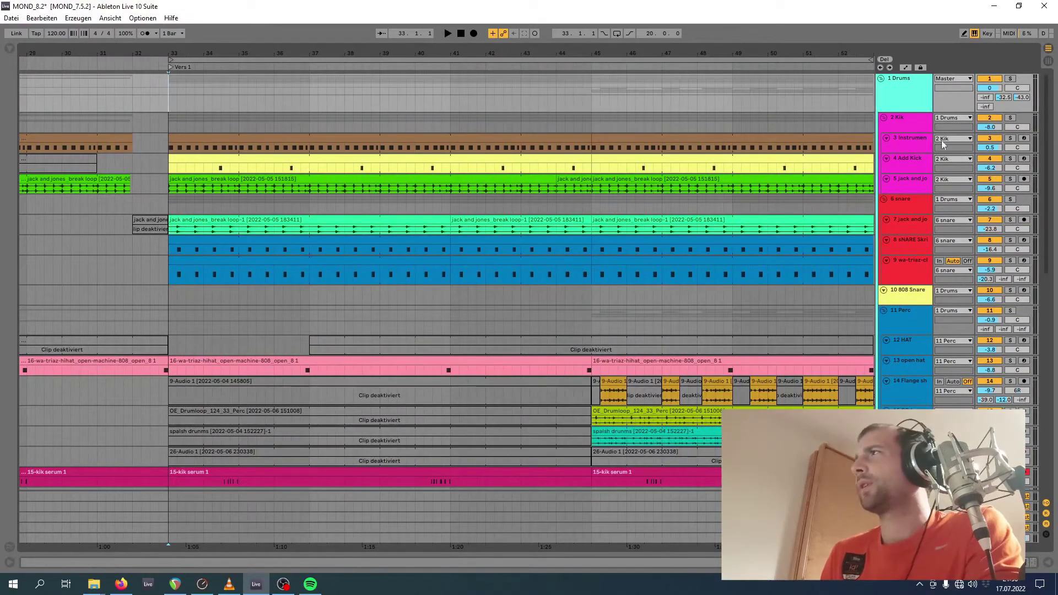
left_click(1010, 118)
key("space")
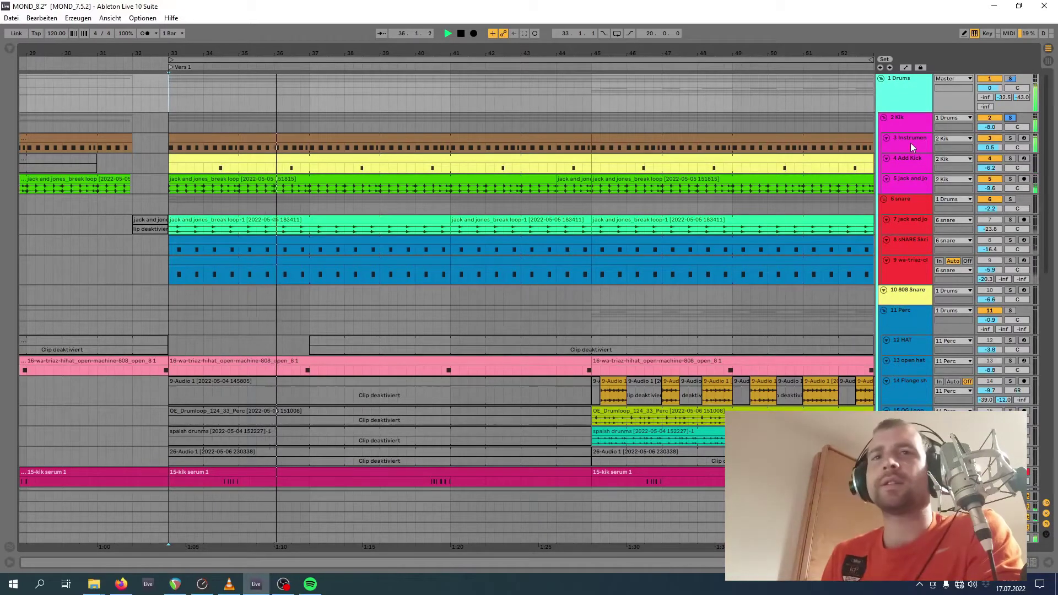
key("space")
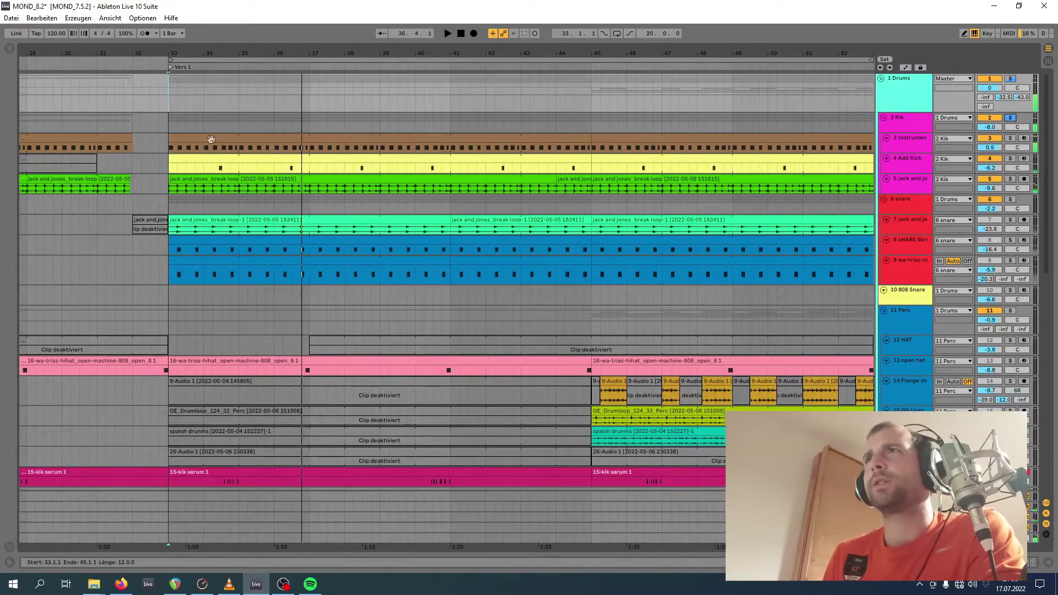
- Solo track 3 in the Kik group, audition it and display its Instrument Rack
left_click(1011, 138)
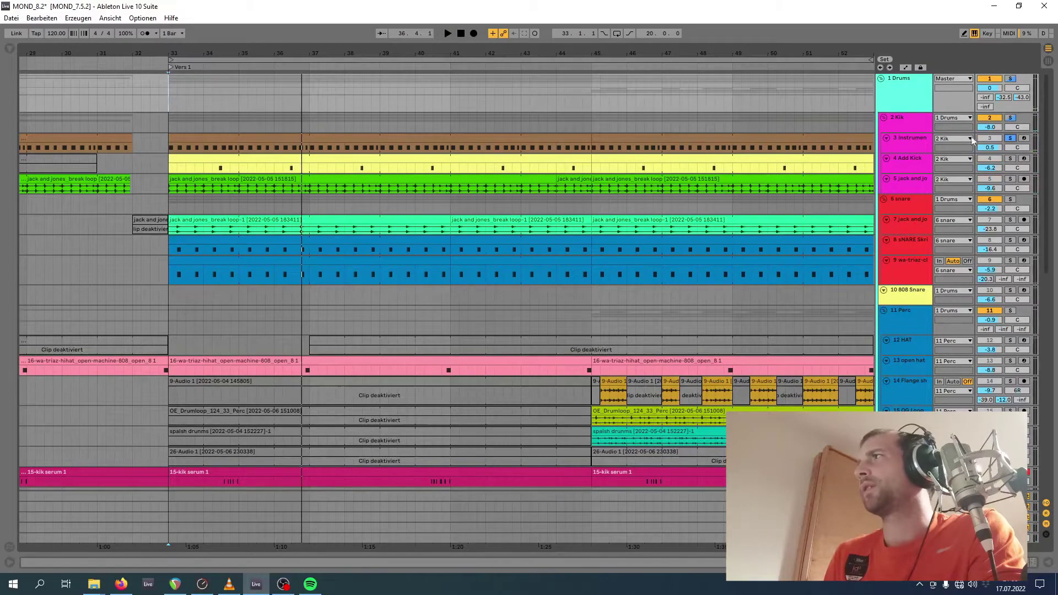
key("space")
left_click(910, 144)
double_click(911, 144)
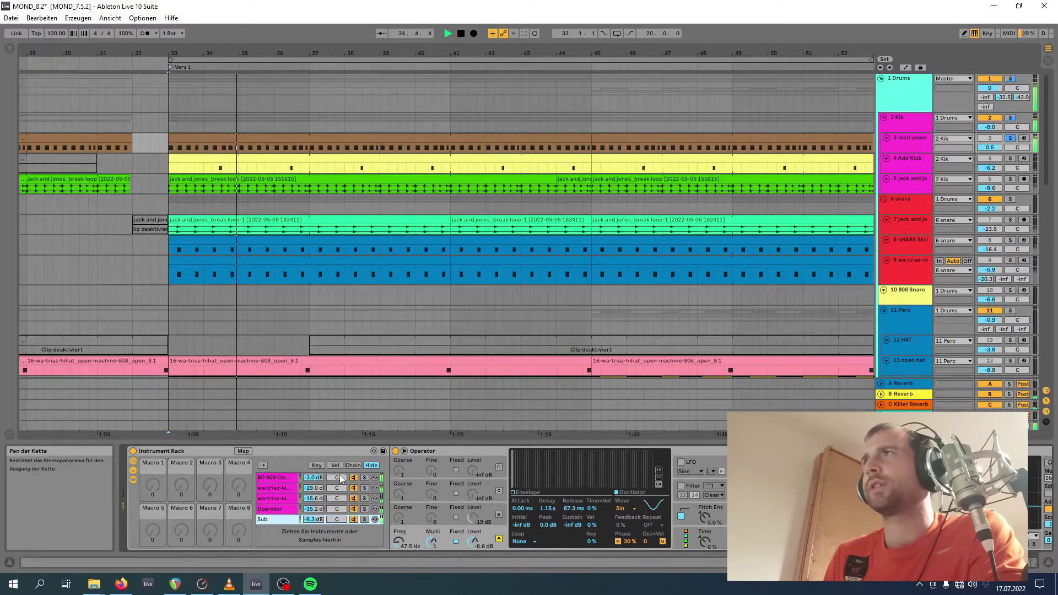
key("space")
- Increase the track height of tracks 3 to 5 inside the 2 Kik group
left_click(904, 179, "shift")
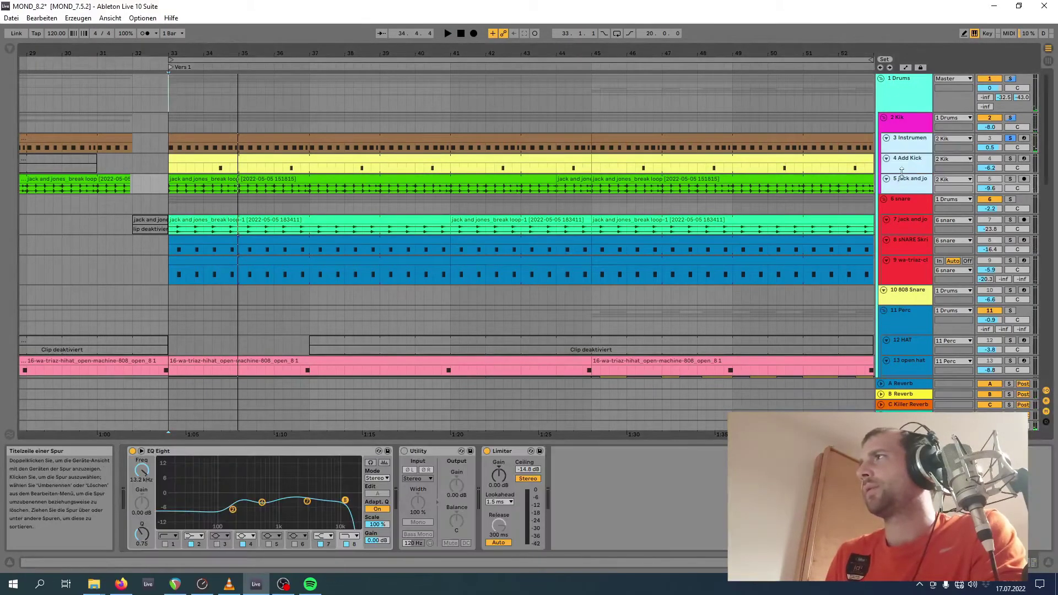
scroll(902, 171, "up", 2)
left_click(895, 128)
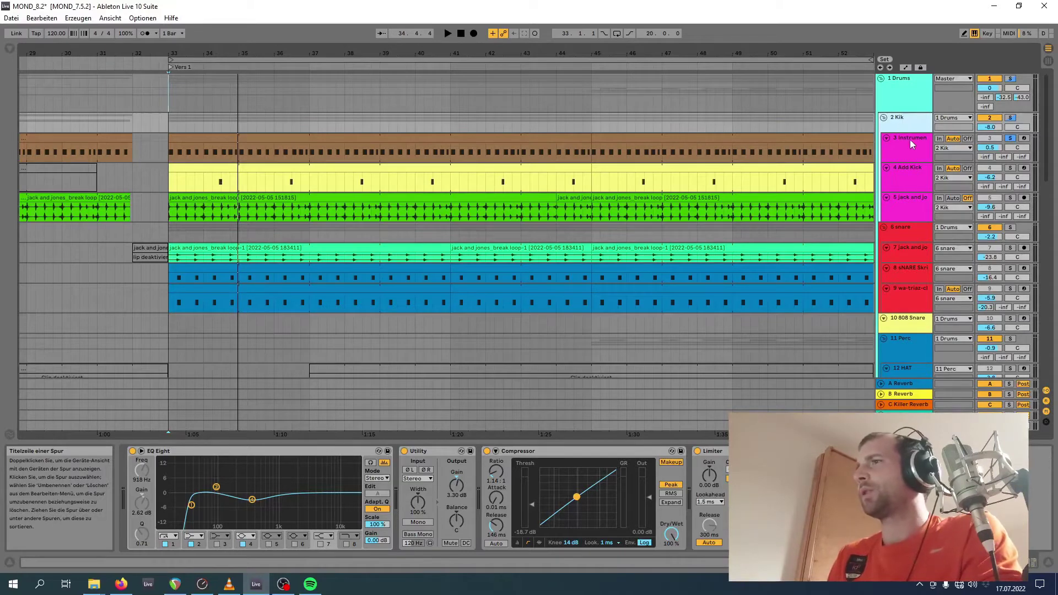
- Solo the BD 909 Clean 02 chain in track 3's Instrument Rack, show the browser and audition the chain
left_click(910, 140)
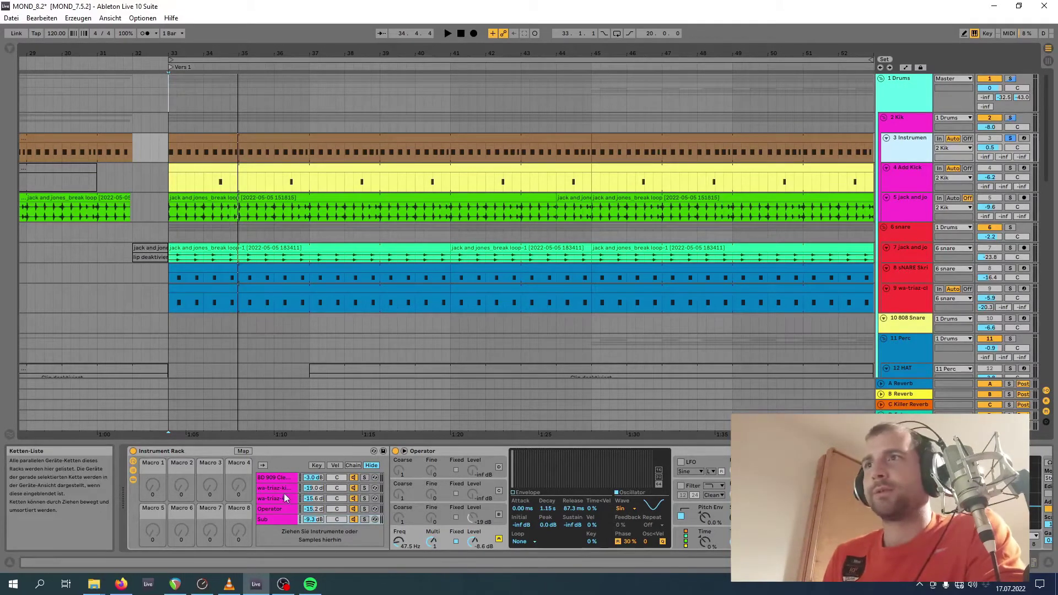
left_click(365, 478)
key("ctrl+alt+b")
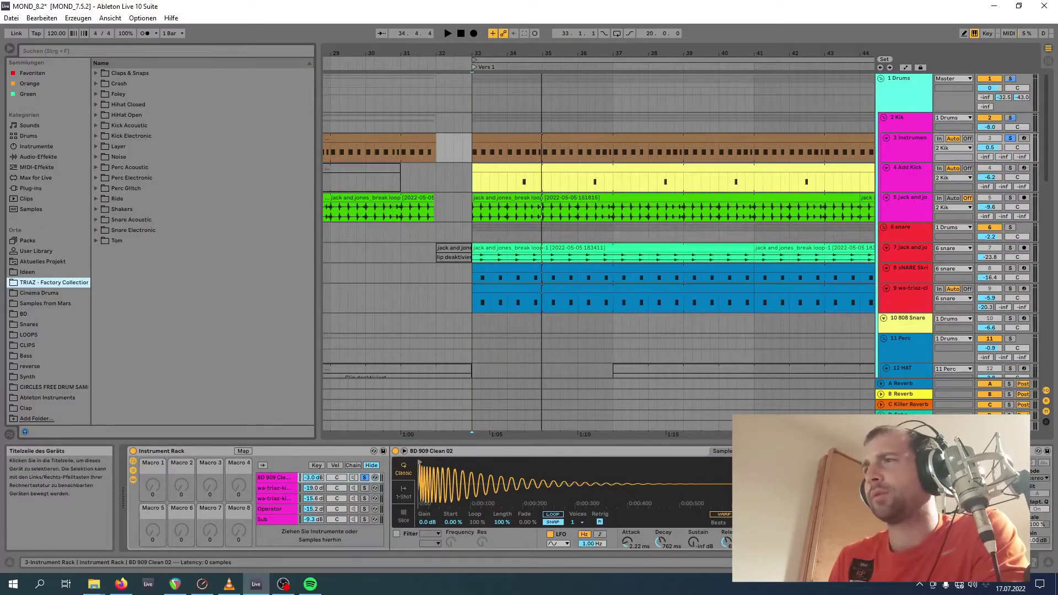
key("space")
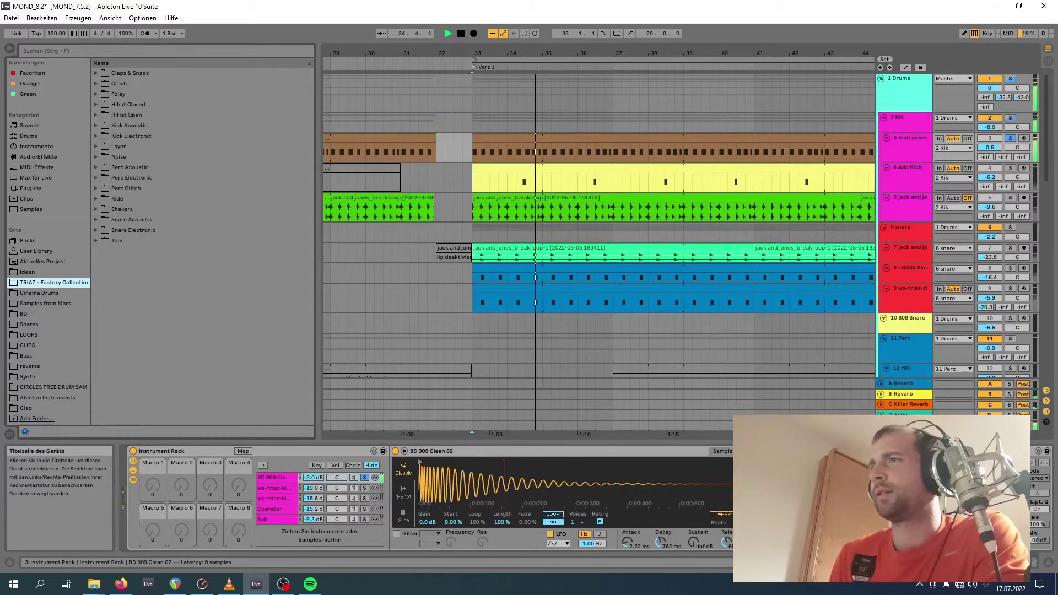
key("space")
key("space")
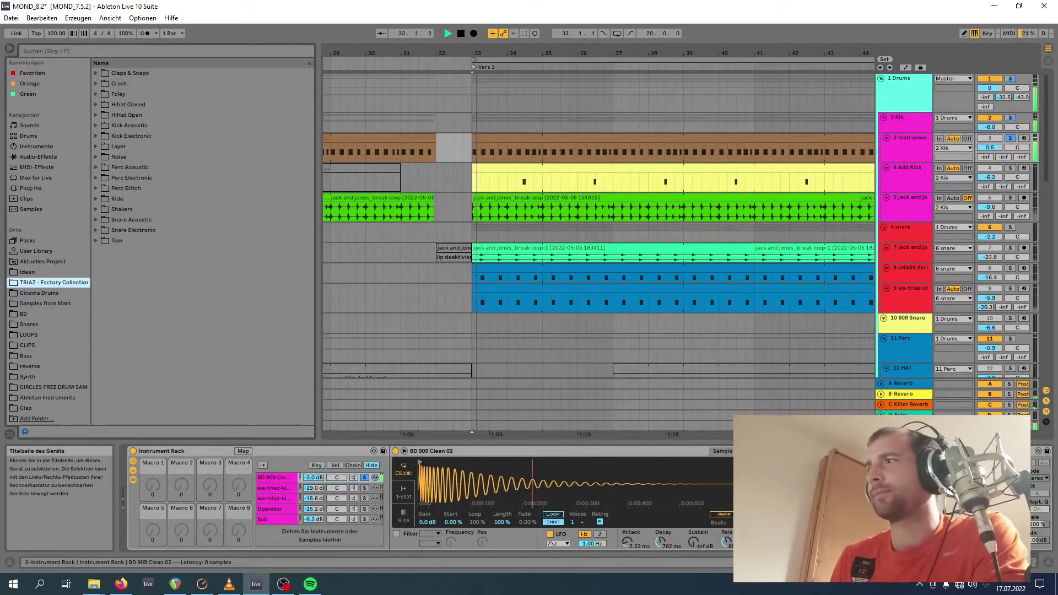
key("space")
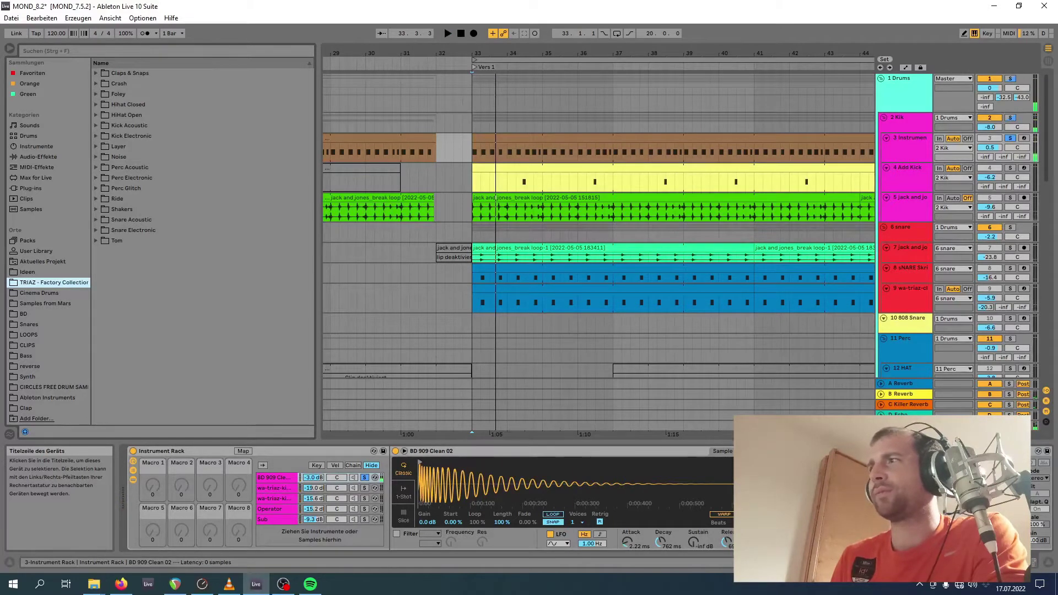
- Try the BD 909 Clean 02 sample with its transposition reset to 0 st during playback, and undo the reset
left_click(719, 452)
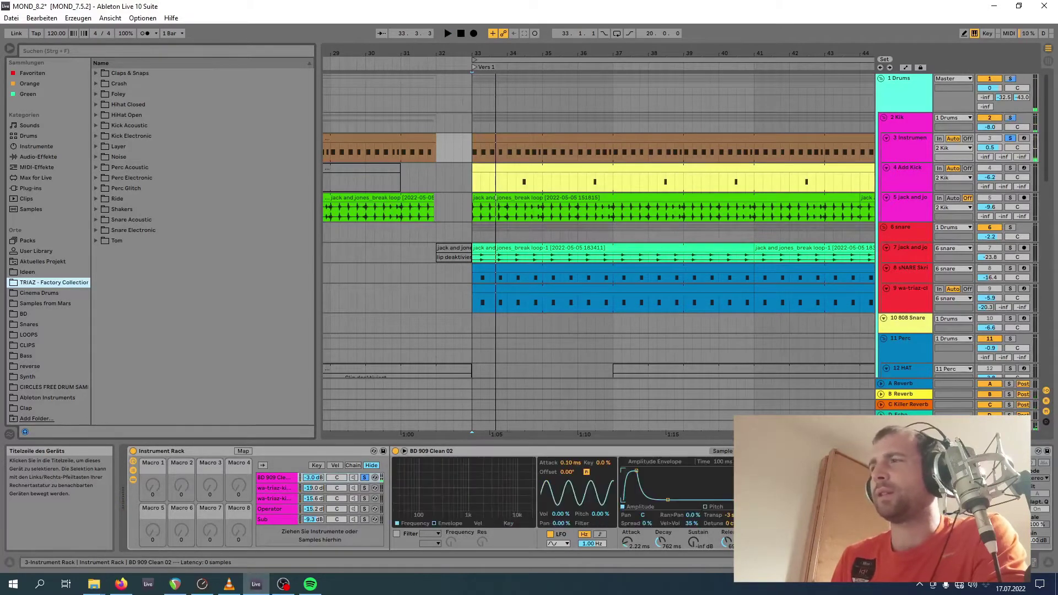
left_click(722, 452)
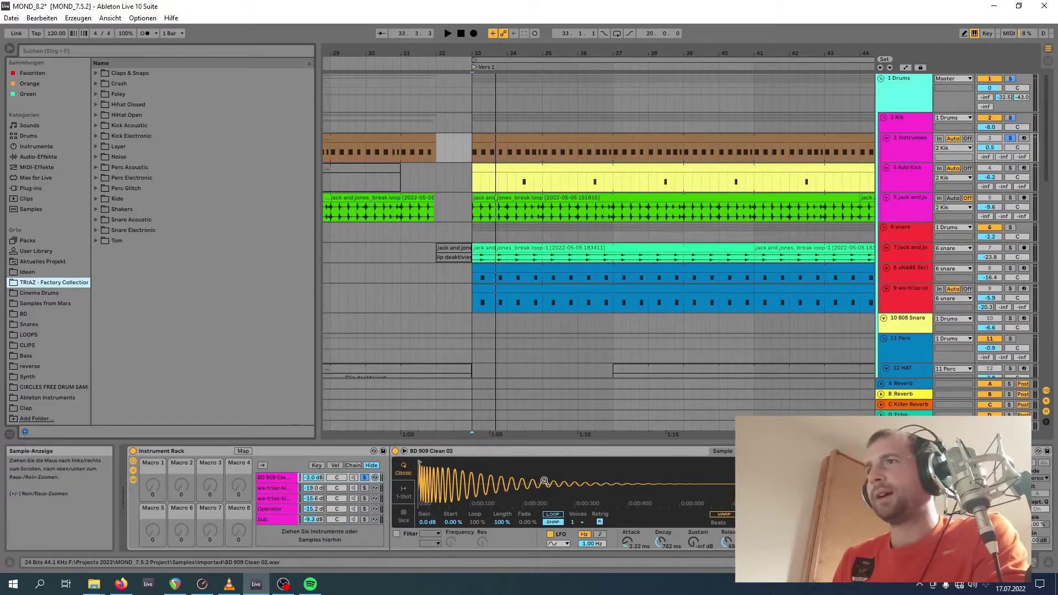
key("space")
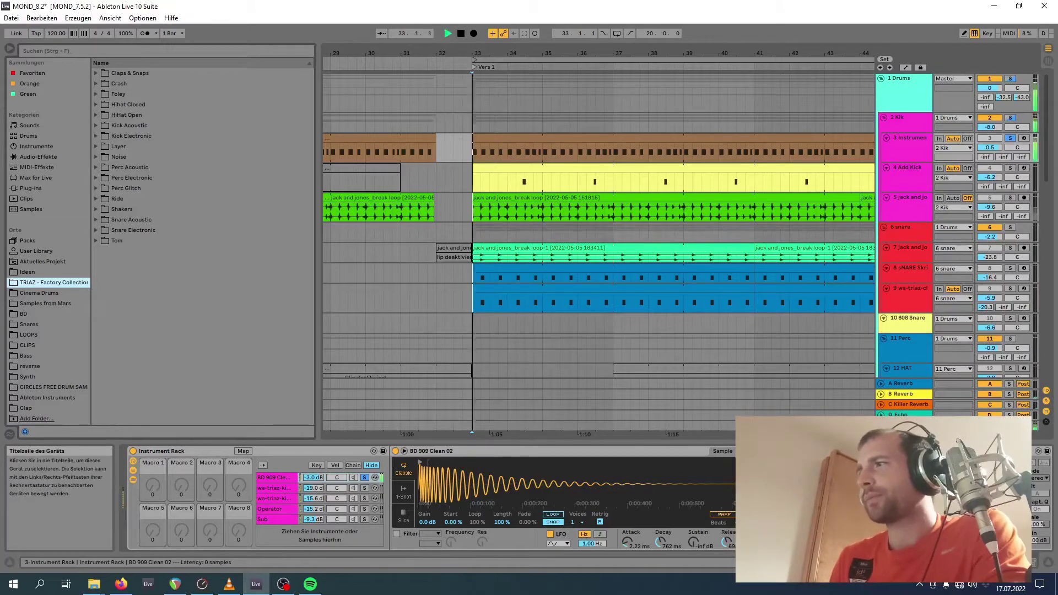
left_click(719, 451)
left_click(730, 516)
key("Delete")
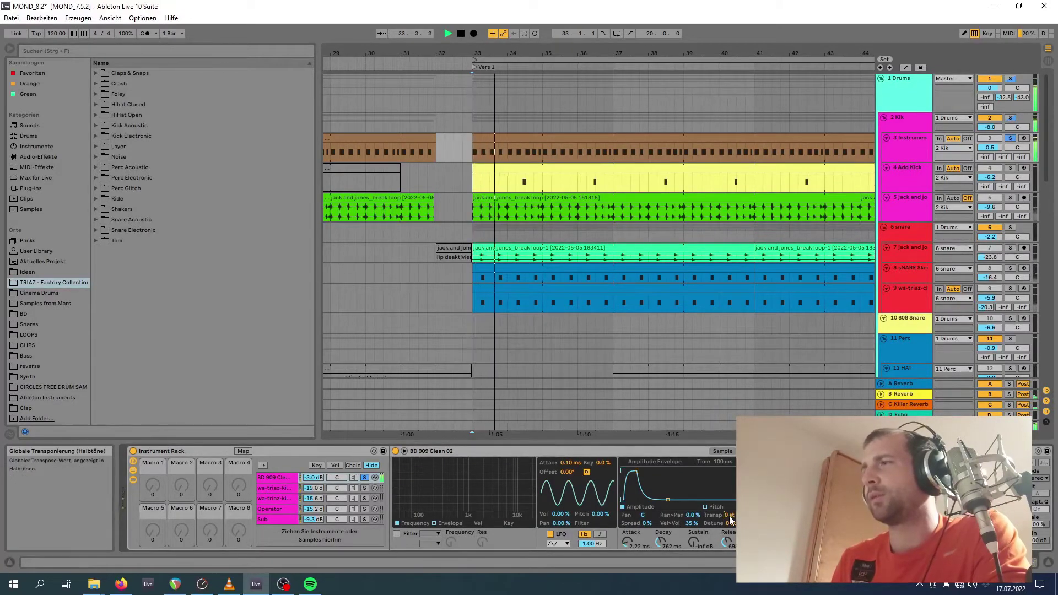
key("ctrl+z")
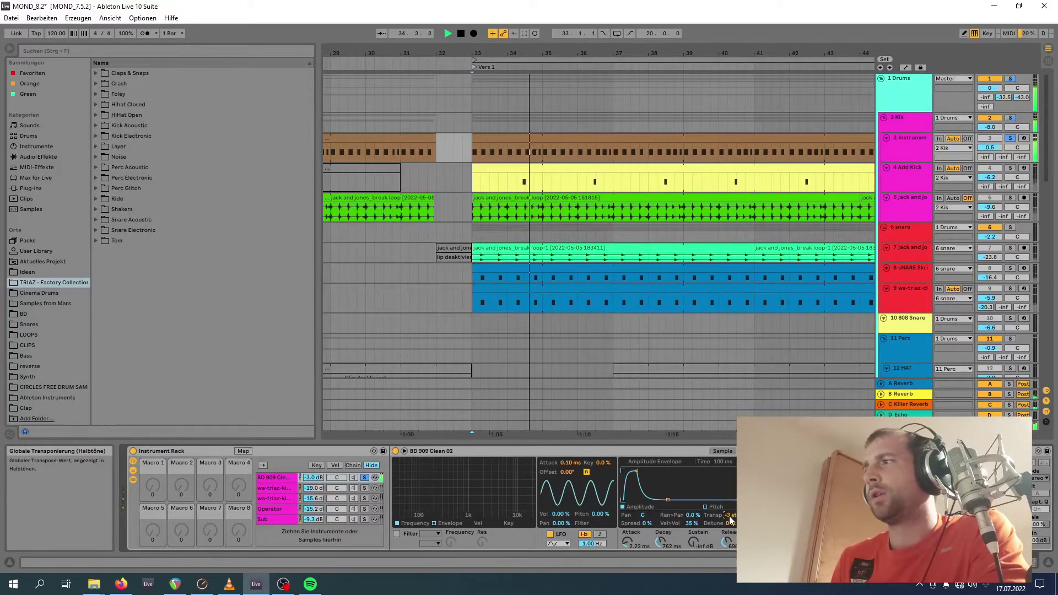
key("space")
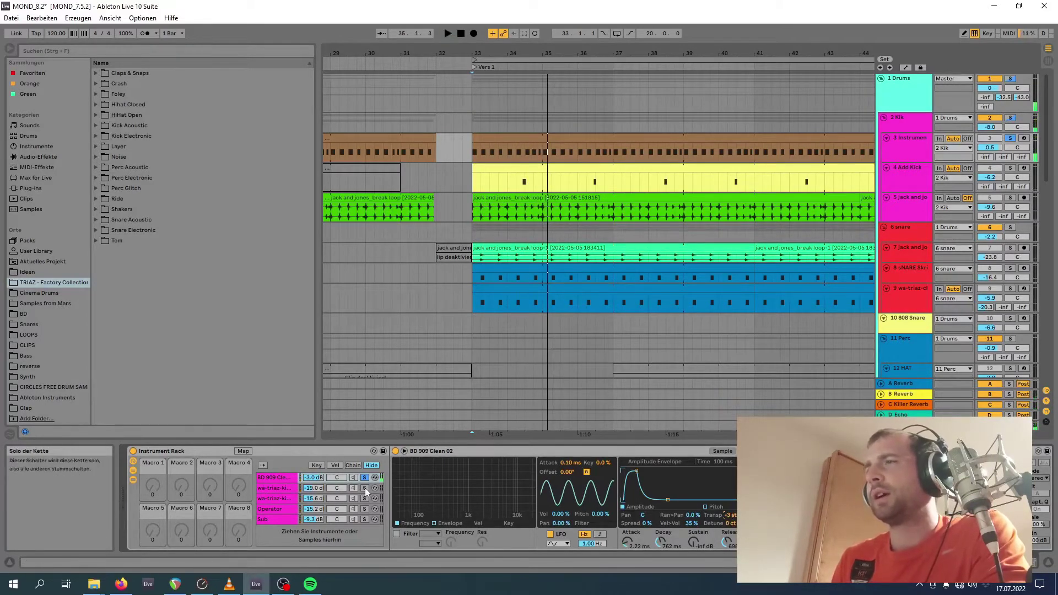
- Solo and audition the elec-snap-grabbed kick, elec-room-linn_amp kick and Operator chains of the rack one at a time
left_click(364, 488)
key("space")
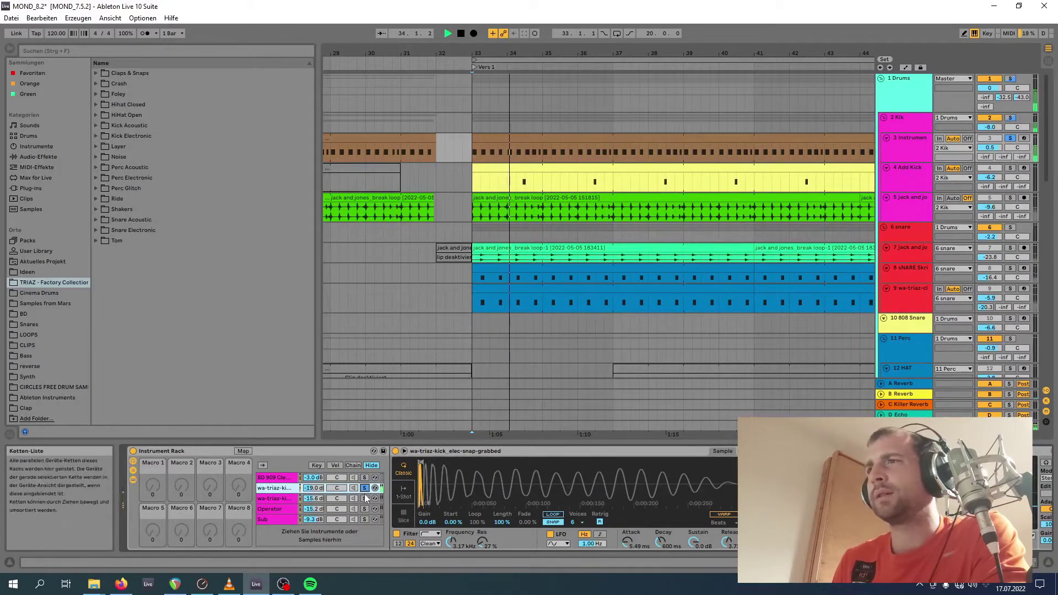
key("space")
left_click(365, 498)
key("space")
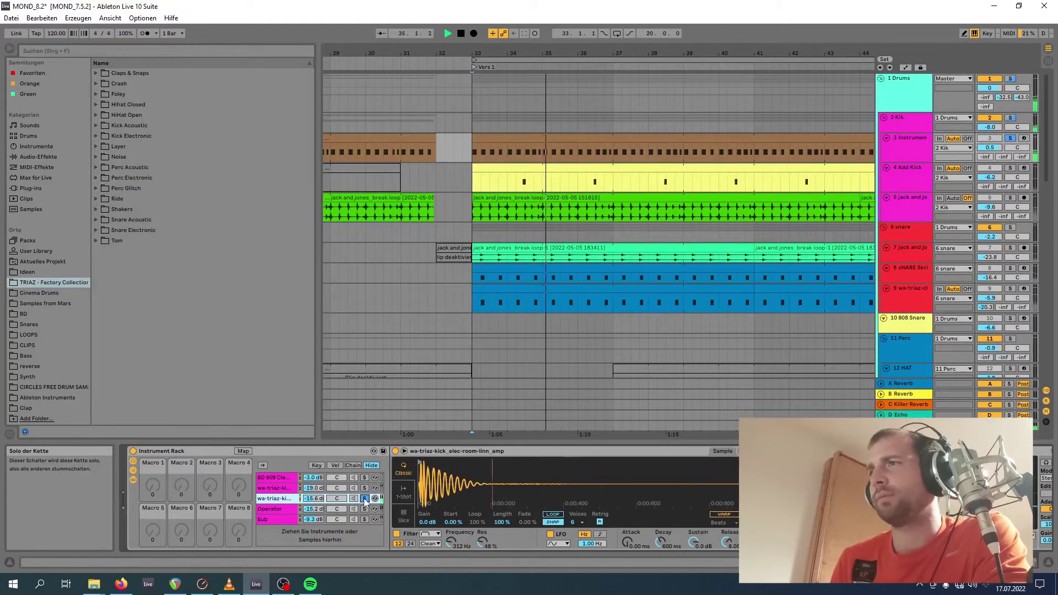
left_click(365, 510)
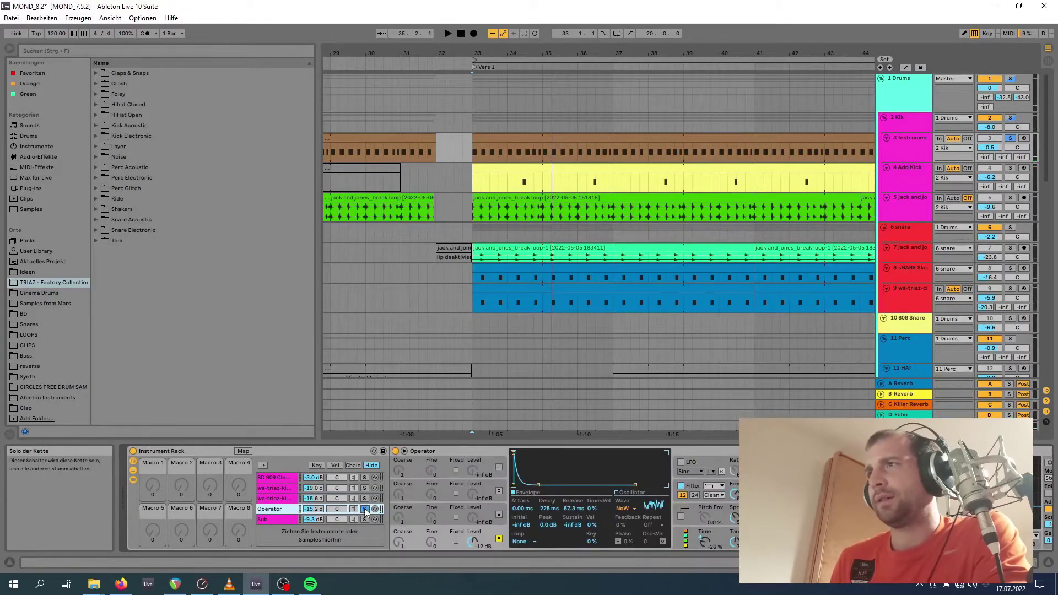
key("space")
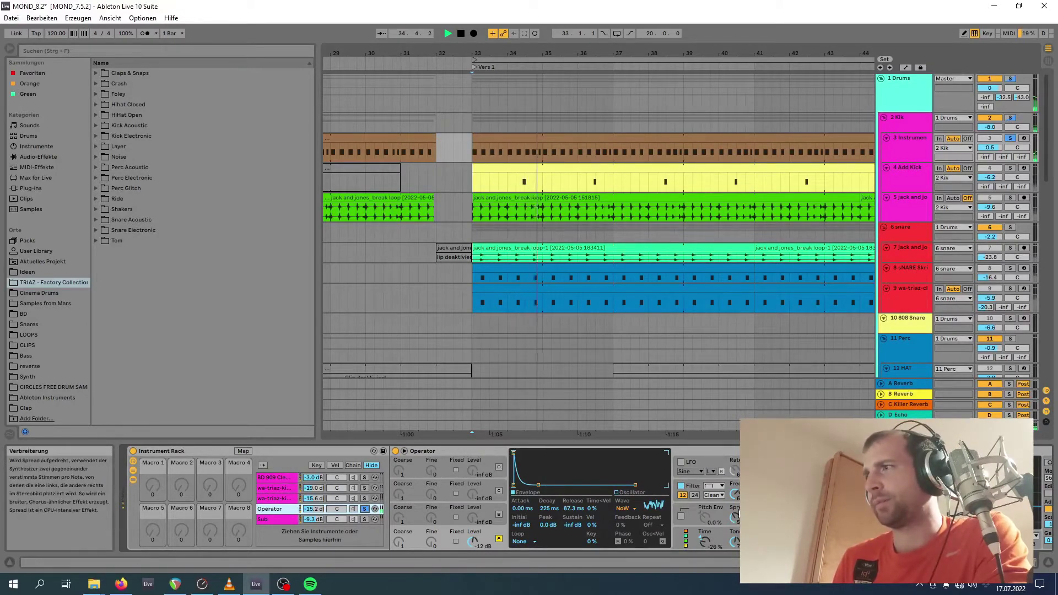
- Switch to full screen and audition the Sub chain of the kick's Instrument Rack in solo
key("space")
key("F11")
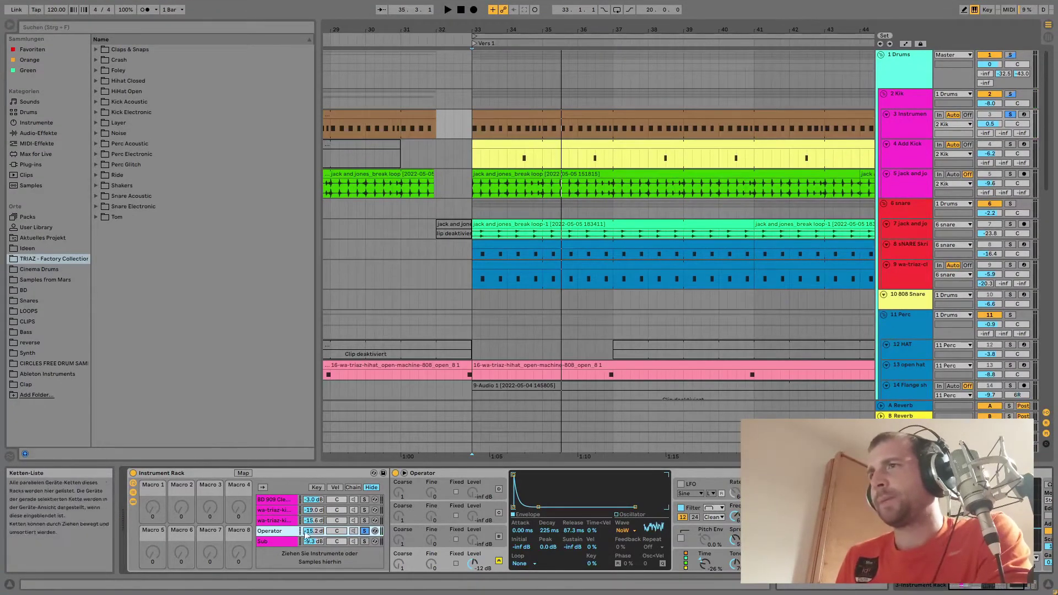
left_click(365, 541)
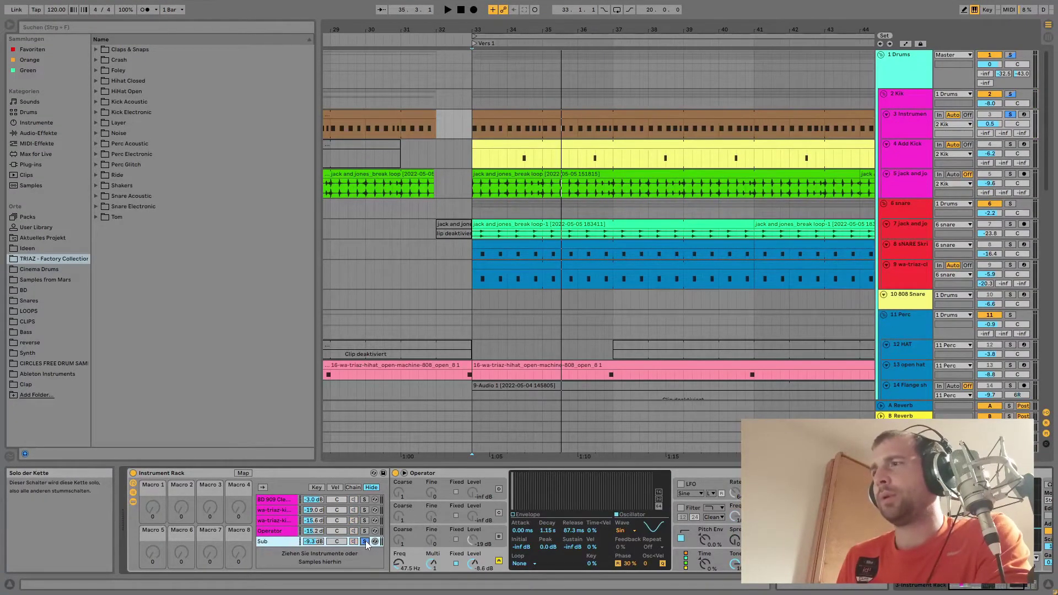
key("space")
key("space")
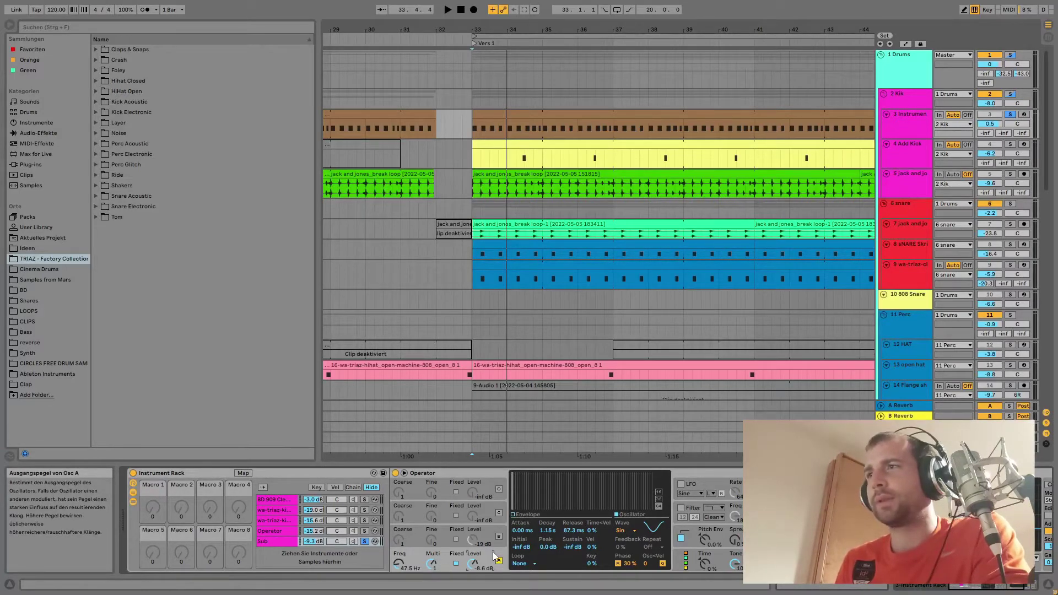
- Hide the browser and audition the 4 Add Kick track soloed together with track 3
key("ctrl+alt+b")
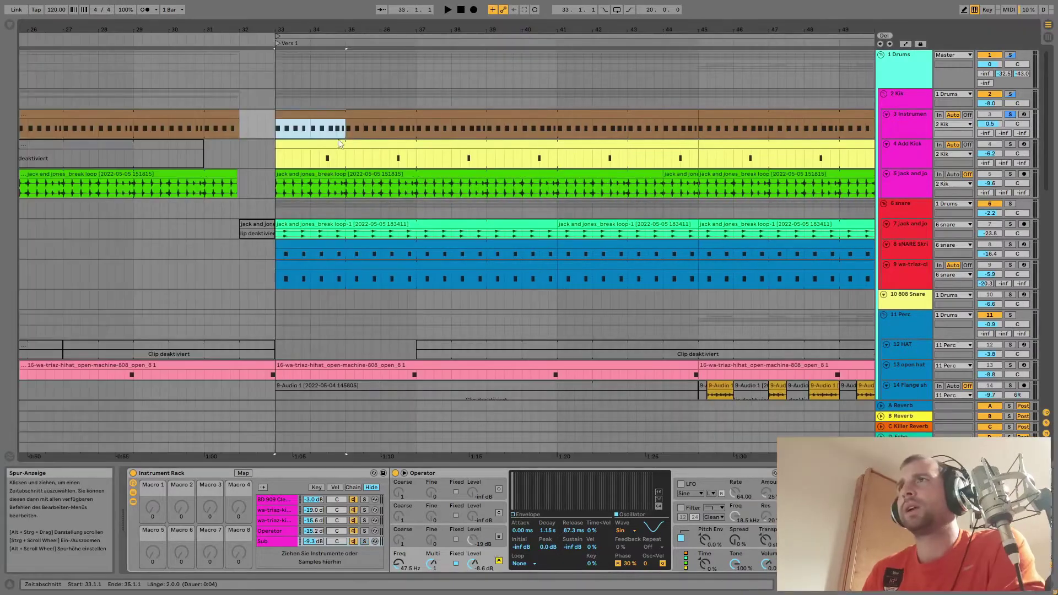
left_click(1009, 149)
left_click(1010, 145)
key("space")
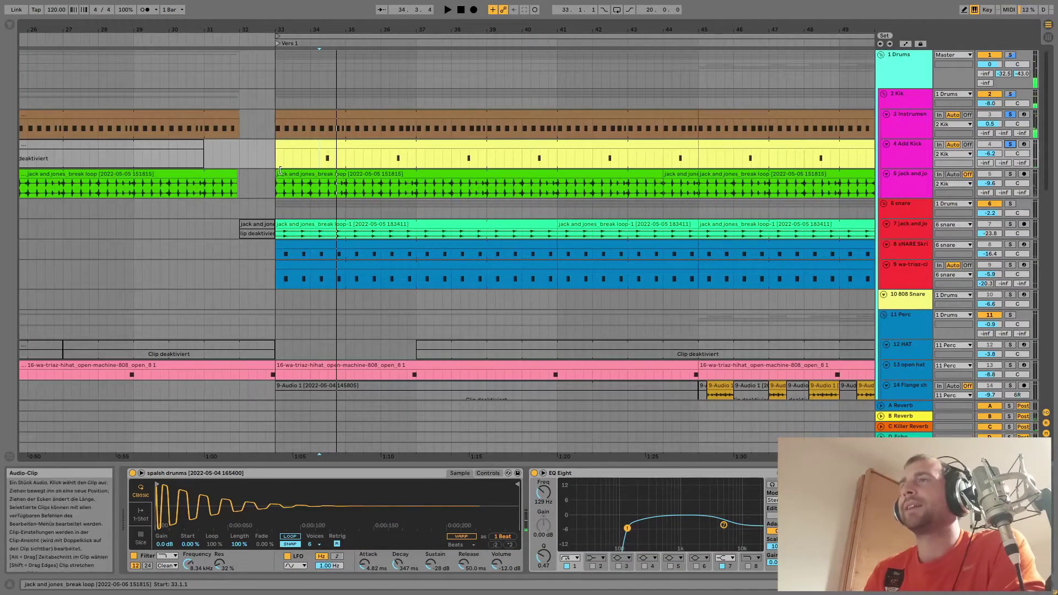
- Solo track 5, audition its jack and jones break loop from bar 33 and show the track's devices
left_click(329, 174)
key("space")
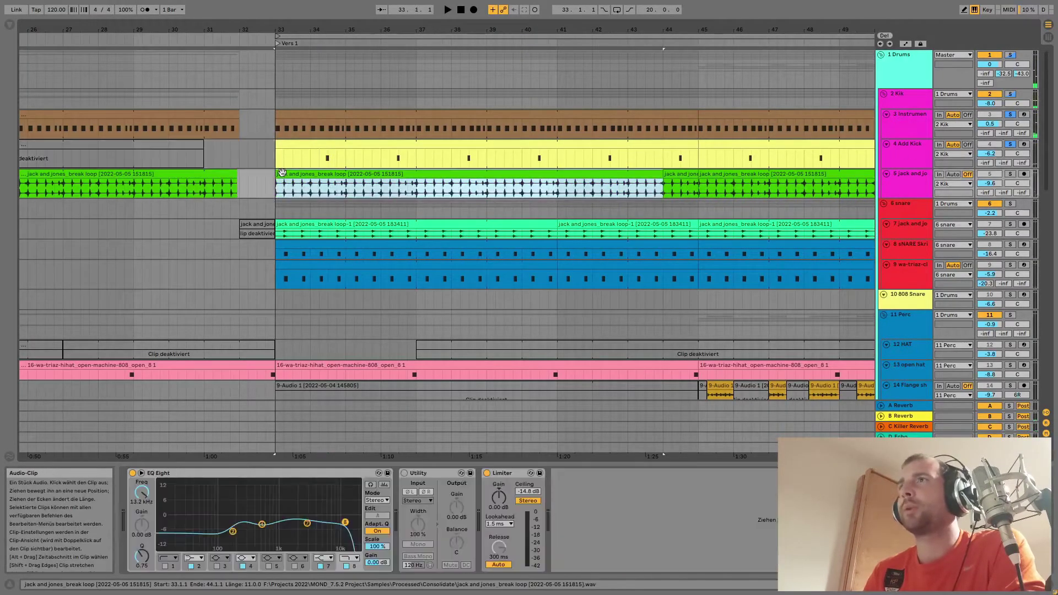
left_click(1010, 174)
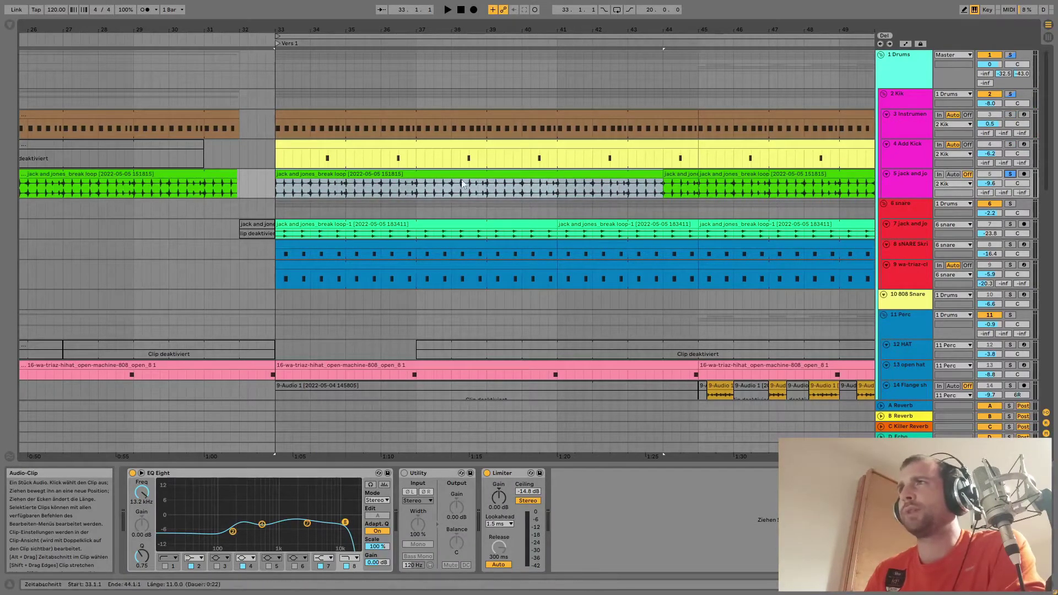
left_click(329, 174)
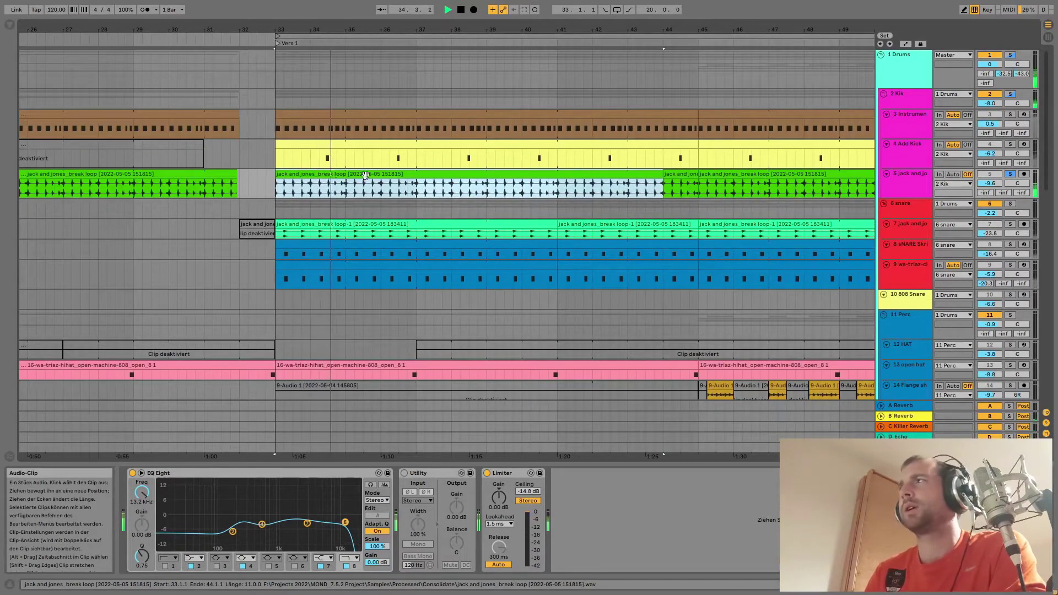
left_click(916, 182)
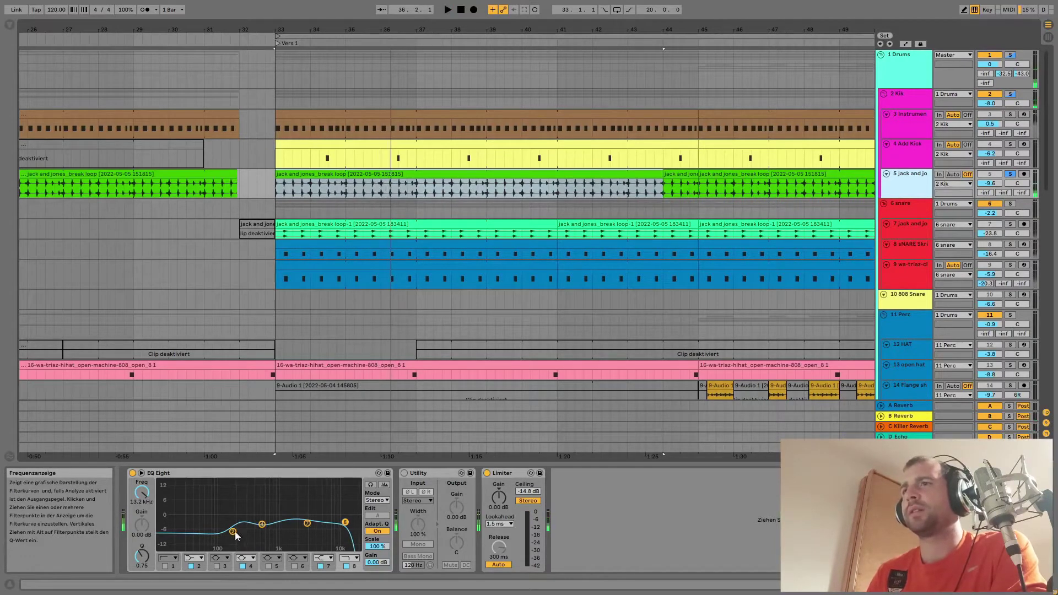
- Compare track 5's sound with EQ Eight bypassed and switched back on, and listen to it through its Limiter
key("space")
left_click(132, 473)
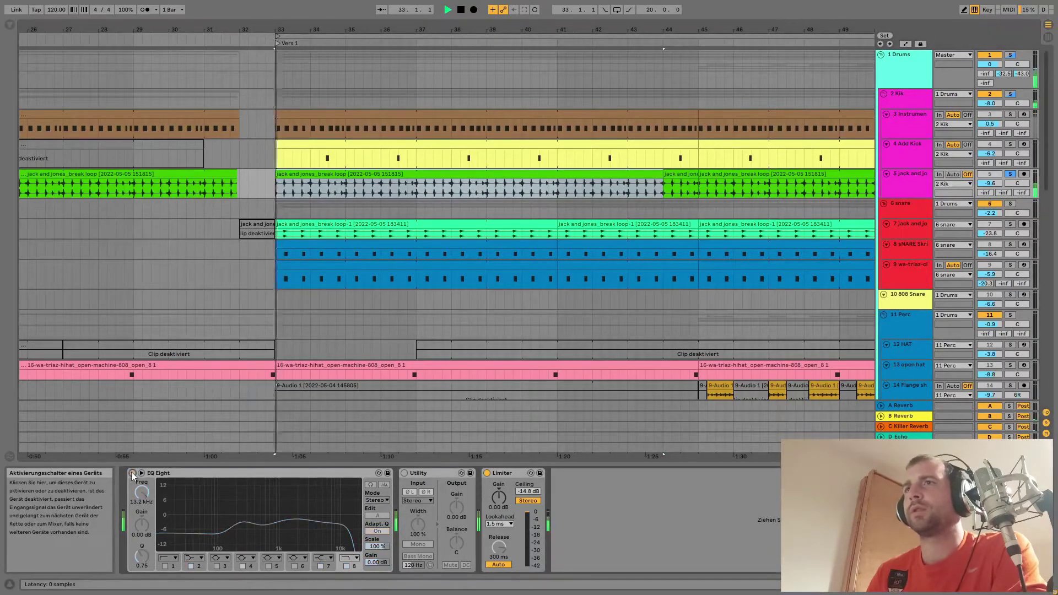
key("space")
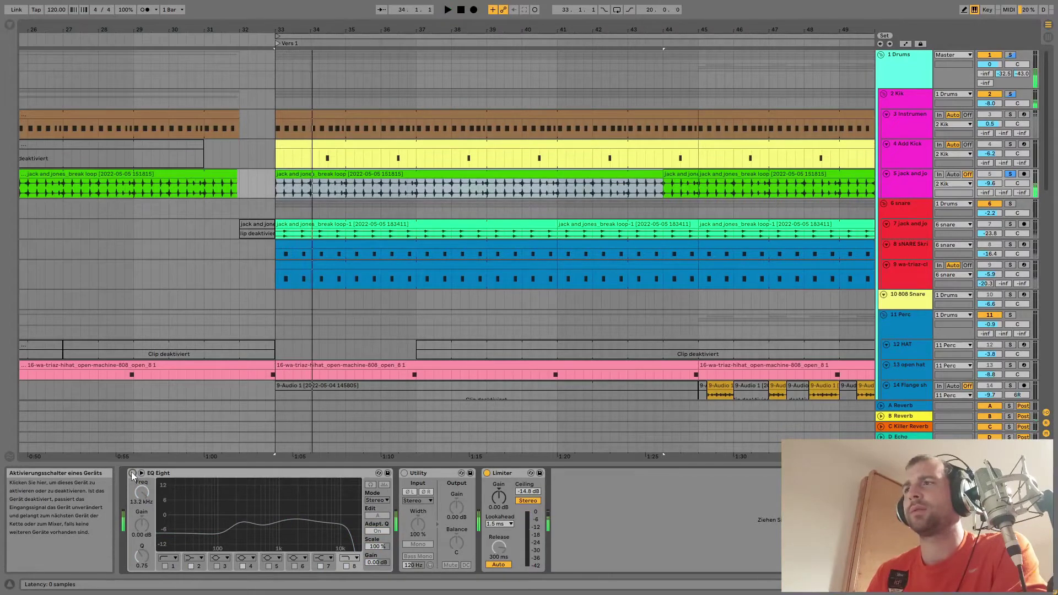
left_click(133, 473)
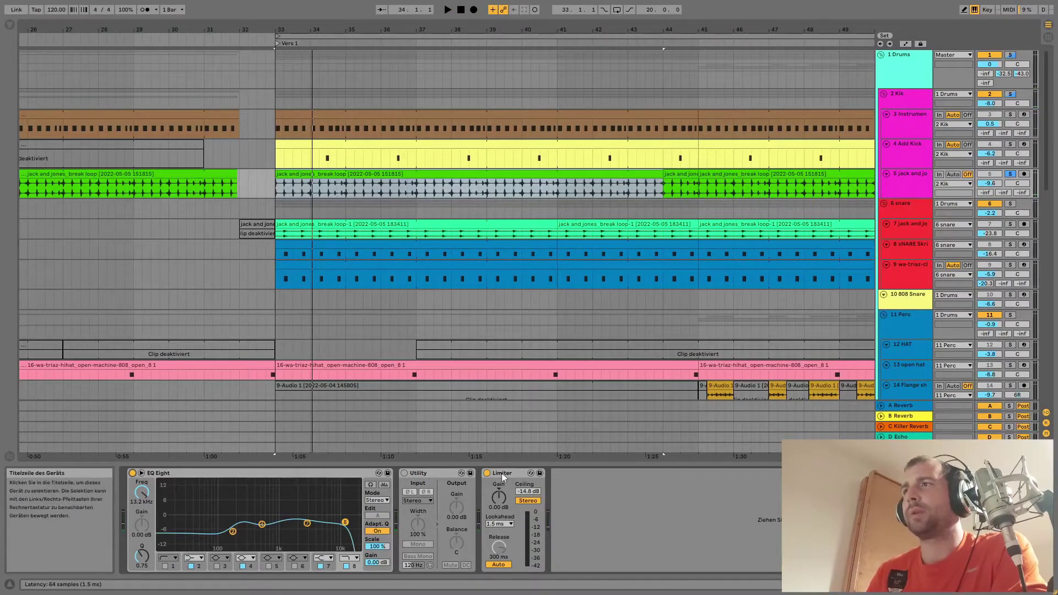
key("space")
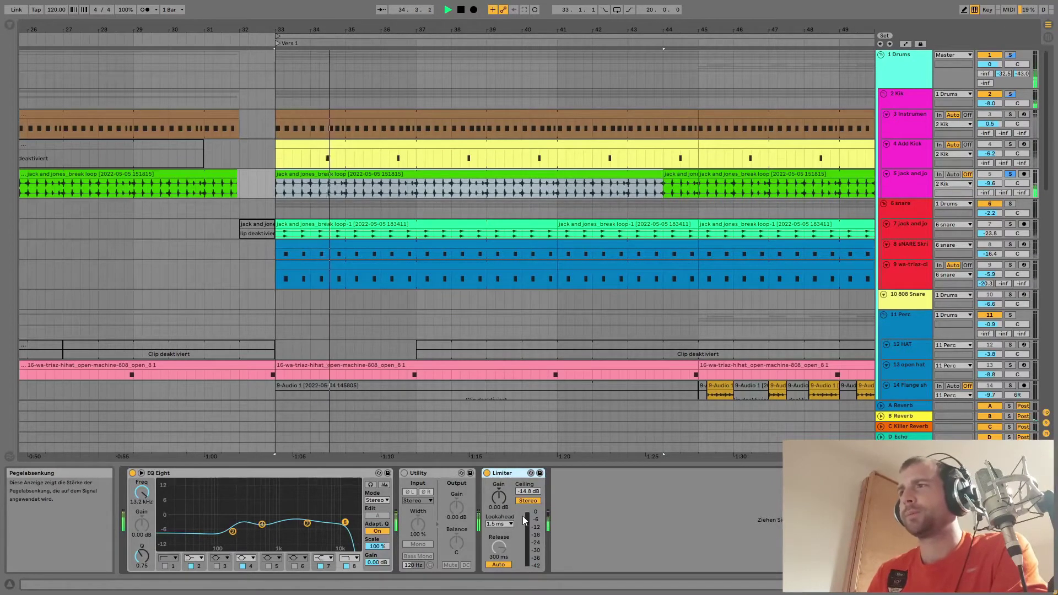
key("space")
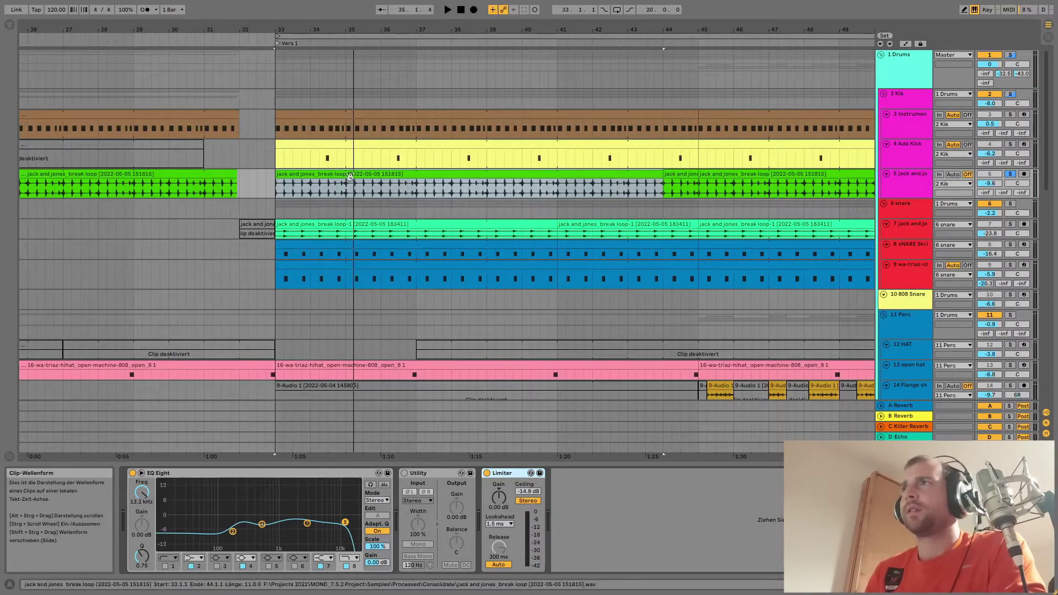
- Solo the 2 Kik group and audition it with and without the break loop on track 5
left_click(1010, 95)
key("space")
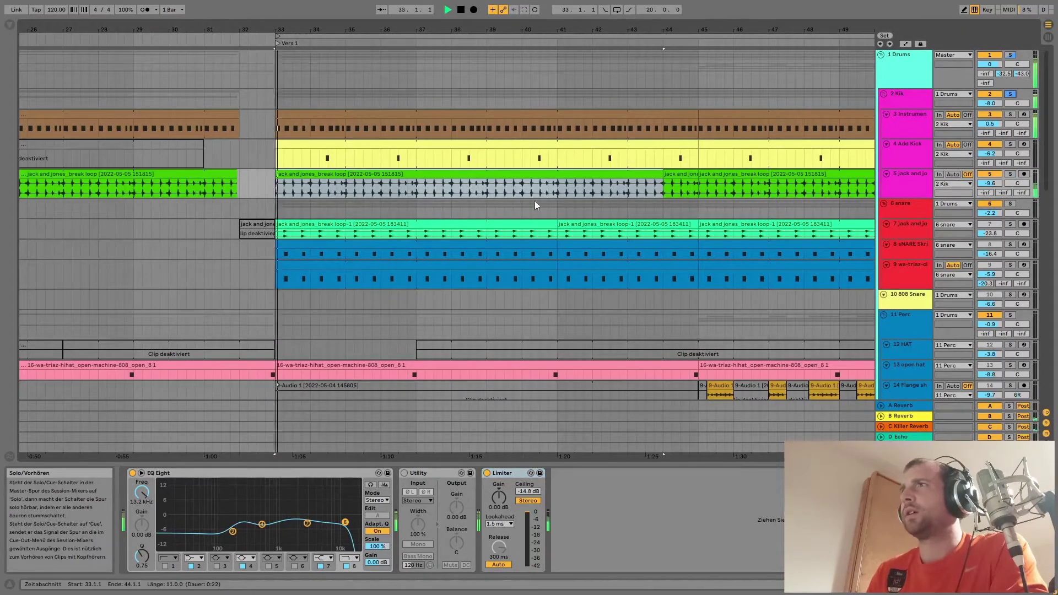
left_click(990, 175)
key("space")
key("space")
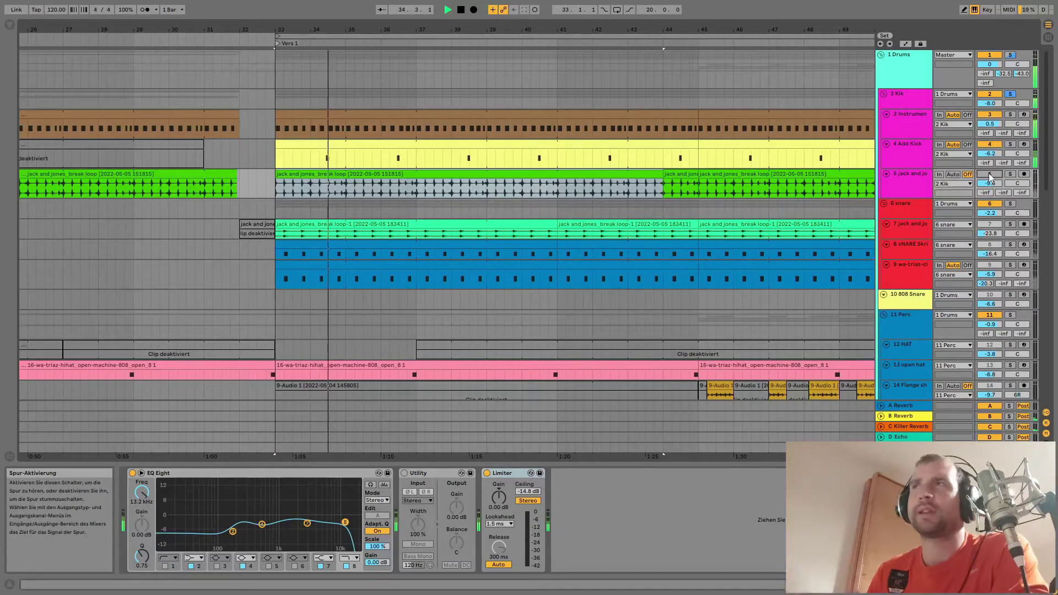
- Solo the 6 snare group and audition it, including its tracks 7 and 8 on their own
left_click(1010, 204)
key("space")
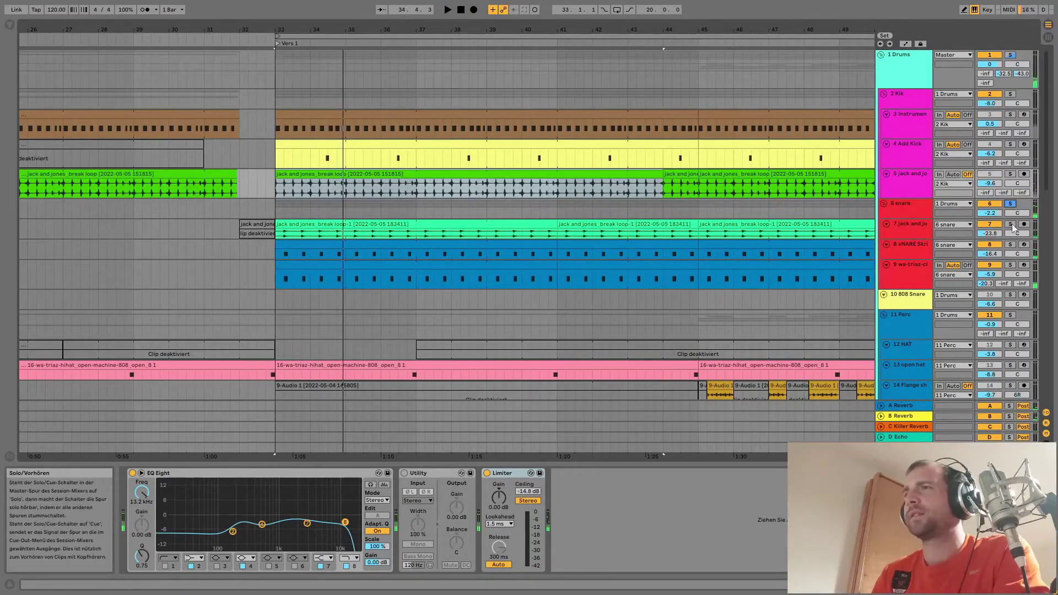
key("space")
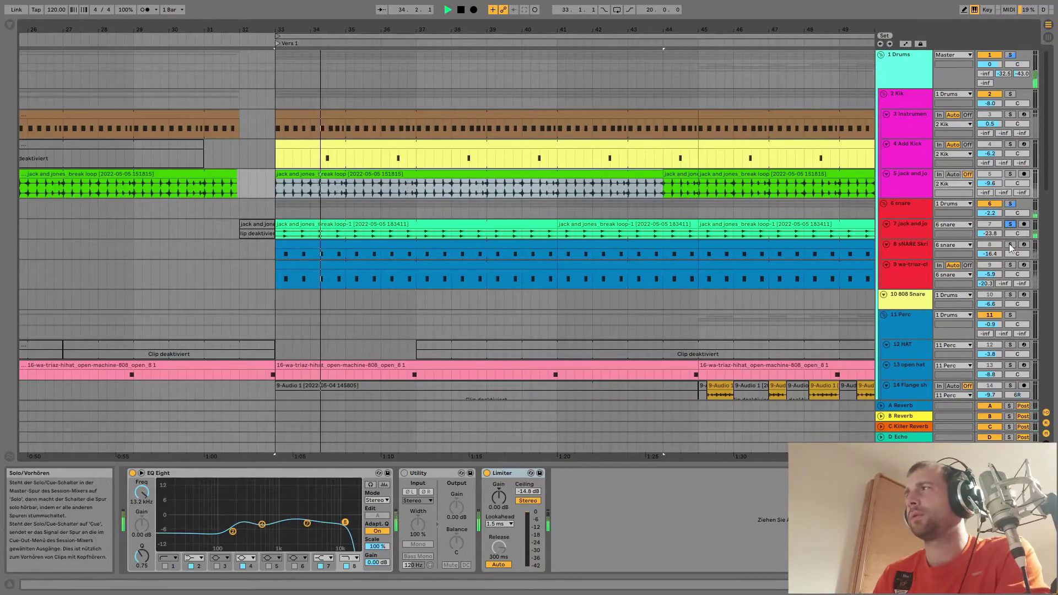
key("space")
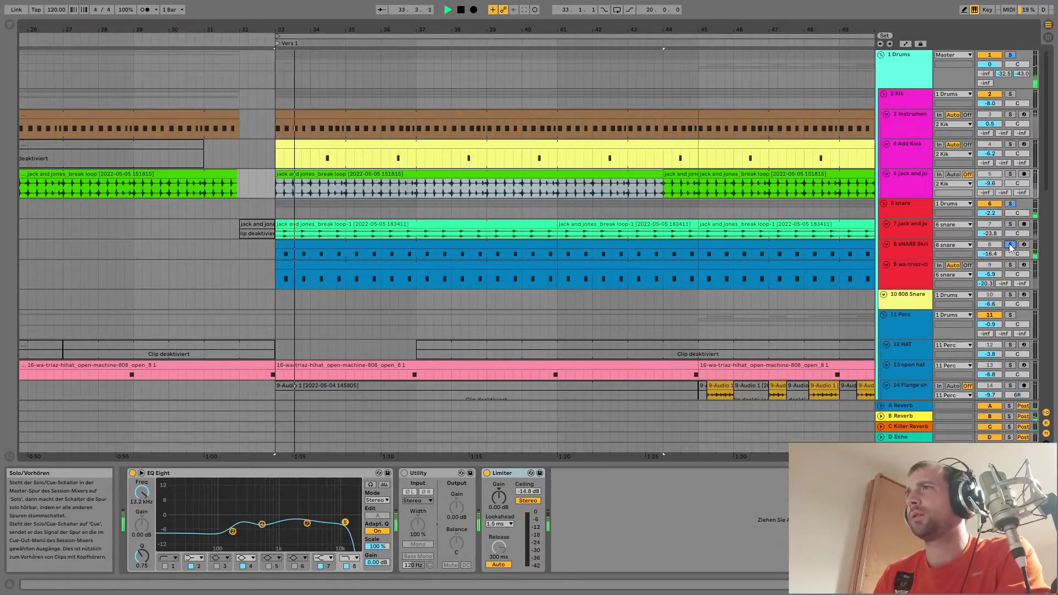
- Show the samples of snare tracks 8 and 9 and audition the 808_tube_slam clap on track 9 in solo
left_click(918, 248)
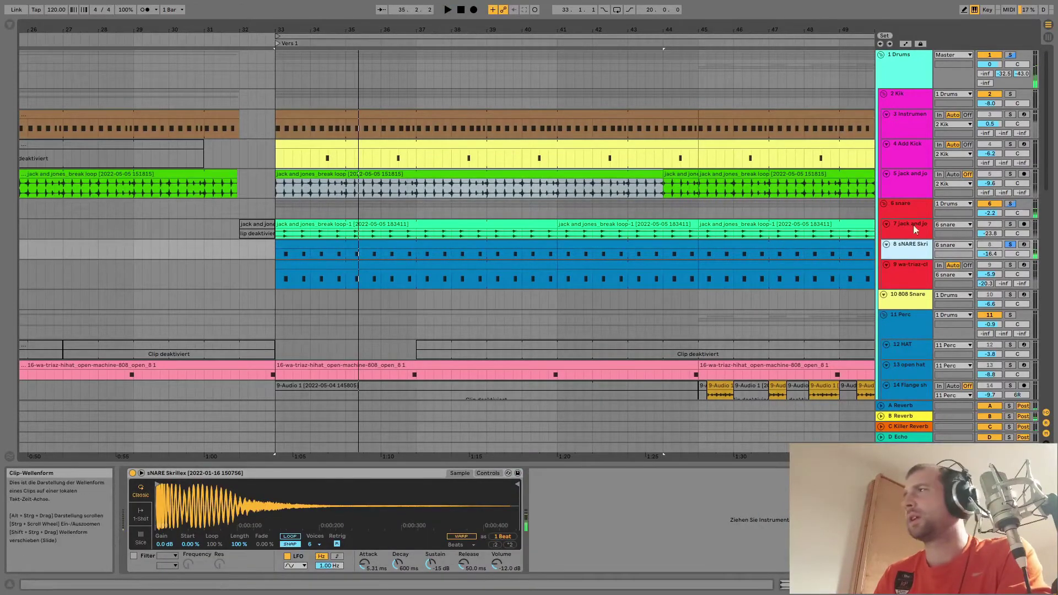
left_click(912, 270)
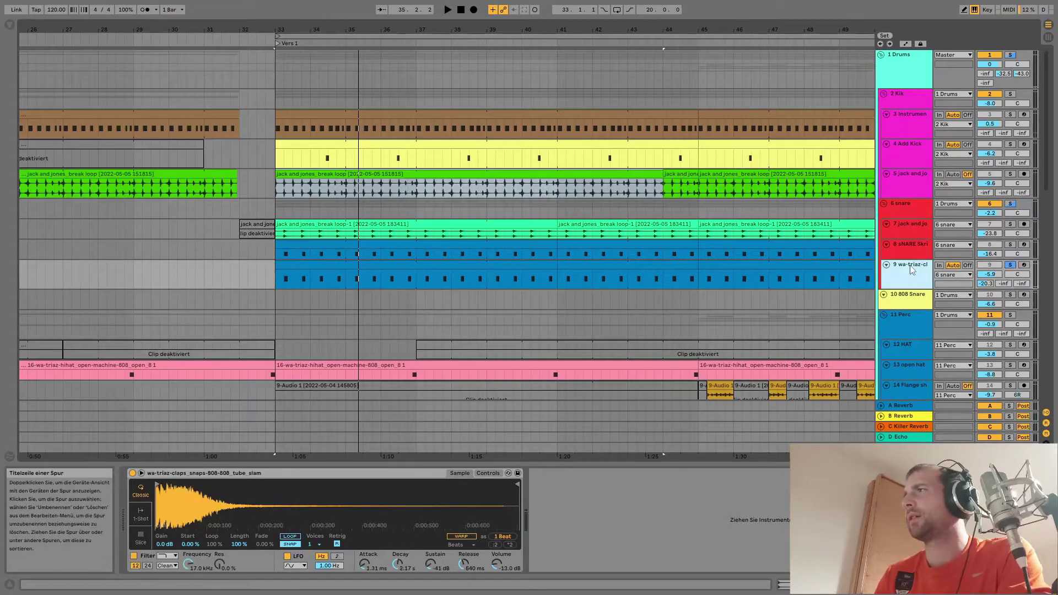
key("space")
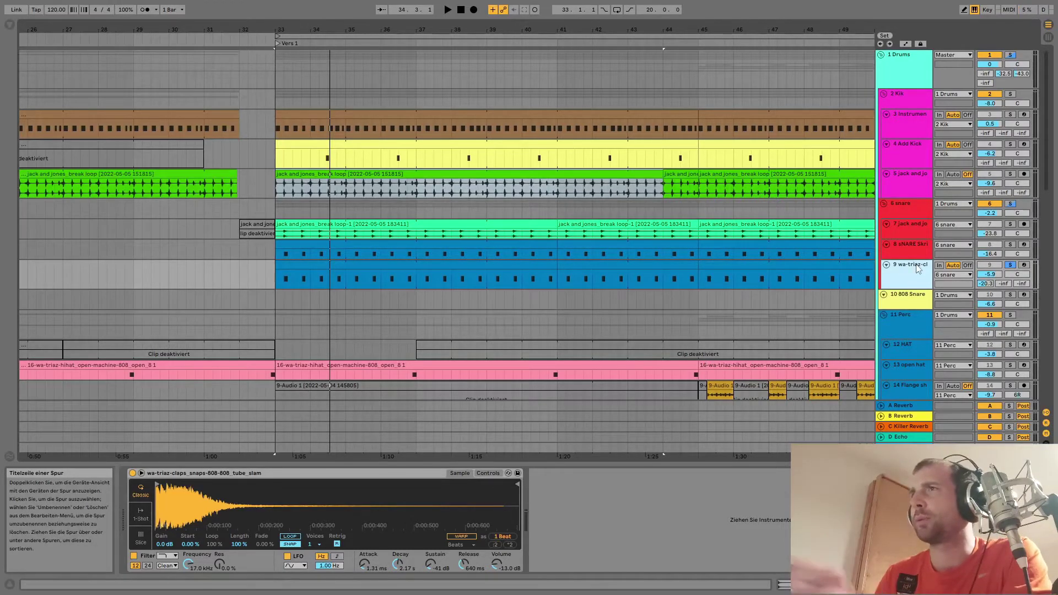
- Select the 6 snare group and show its EQ Eight with the whole group soloed
scroll(783, 262, "down", 1)
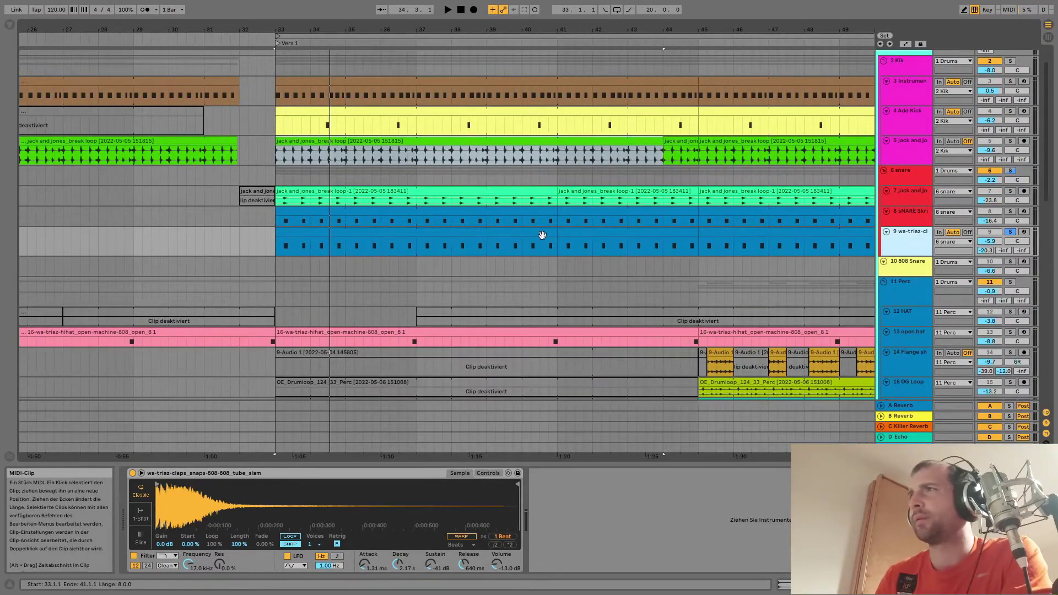
left_click(909, 241)
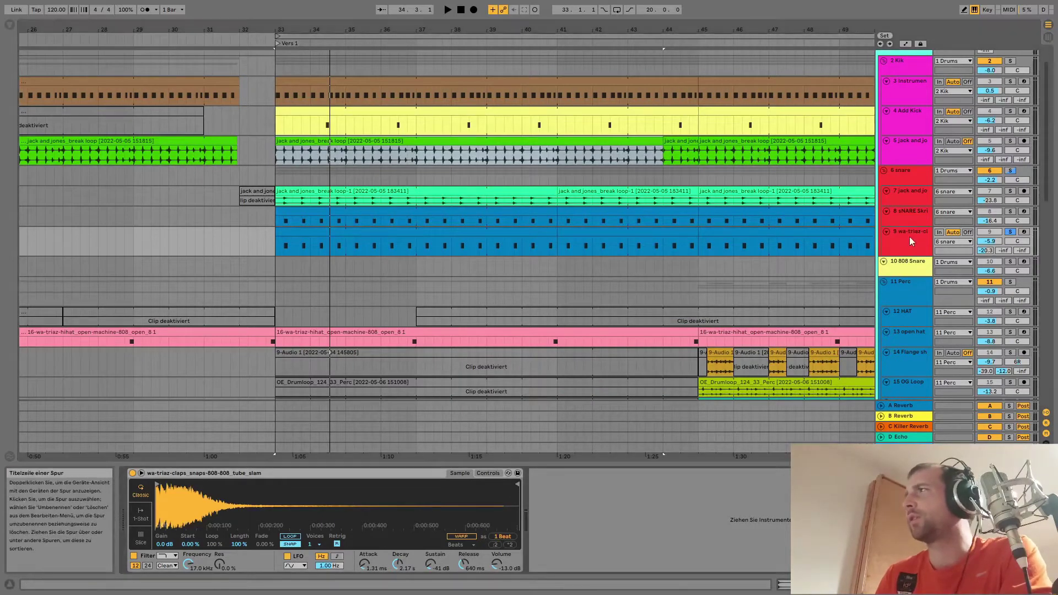
left_click(909, 183)
scroll(883, 128, "up", 1)
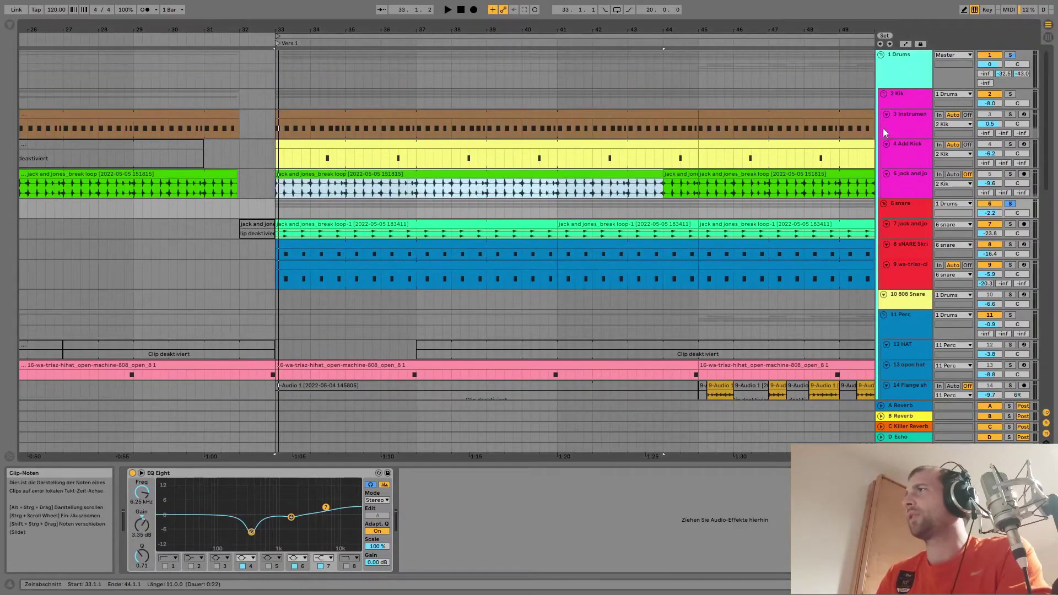
- Audition the soloed 1 Drums group with the 11 Perc group deactivated
left_click(1010, 54)
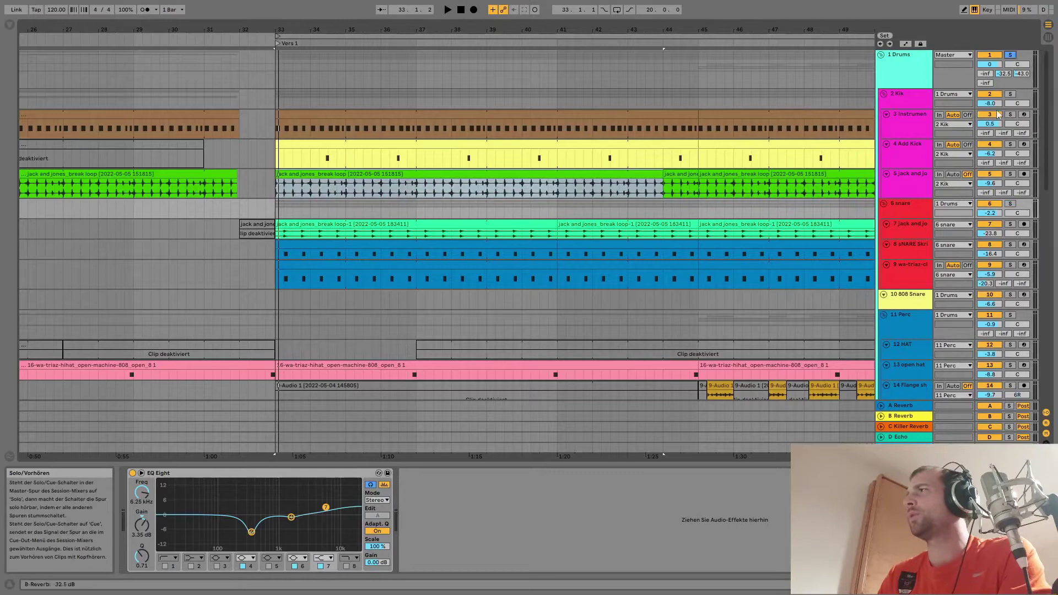
left_click(990, 315)
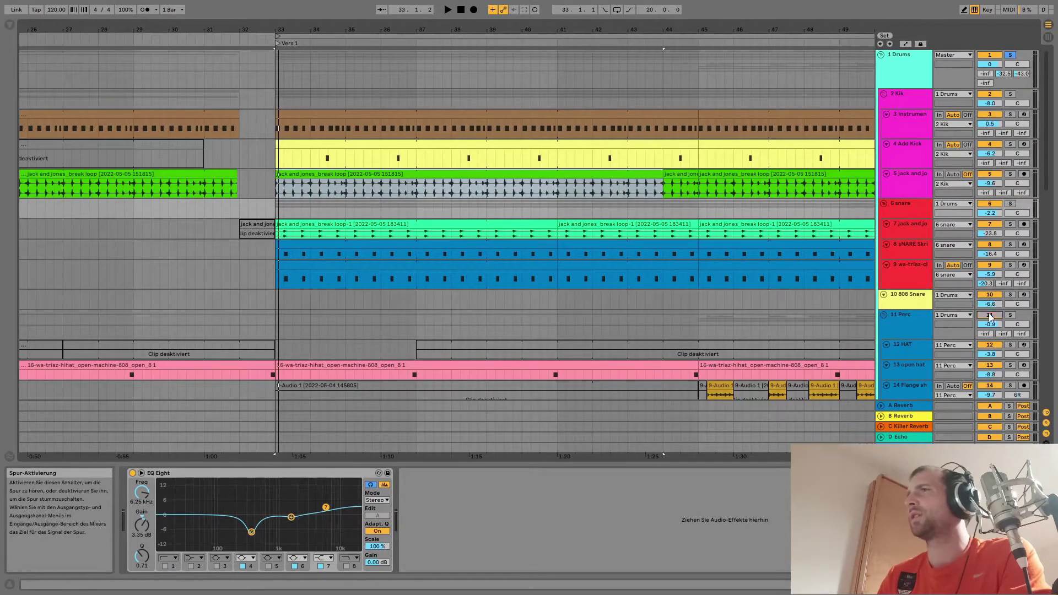
key("space")
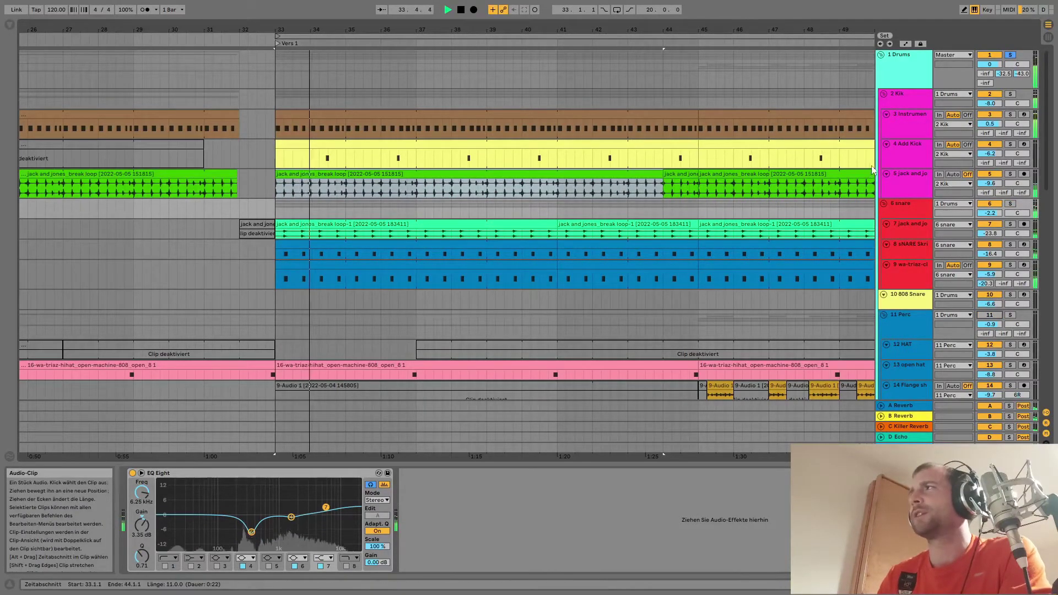
- Enlarge the 6 snare group to expose its sends and audition the A Reverb return in solo with the snares
left_click(958, 217)
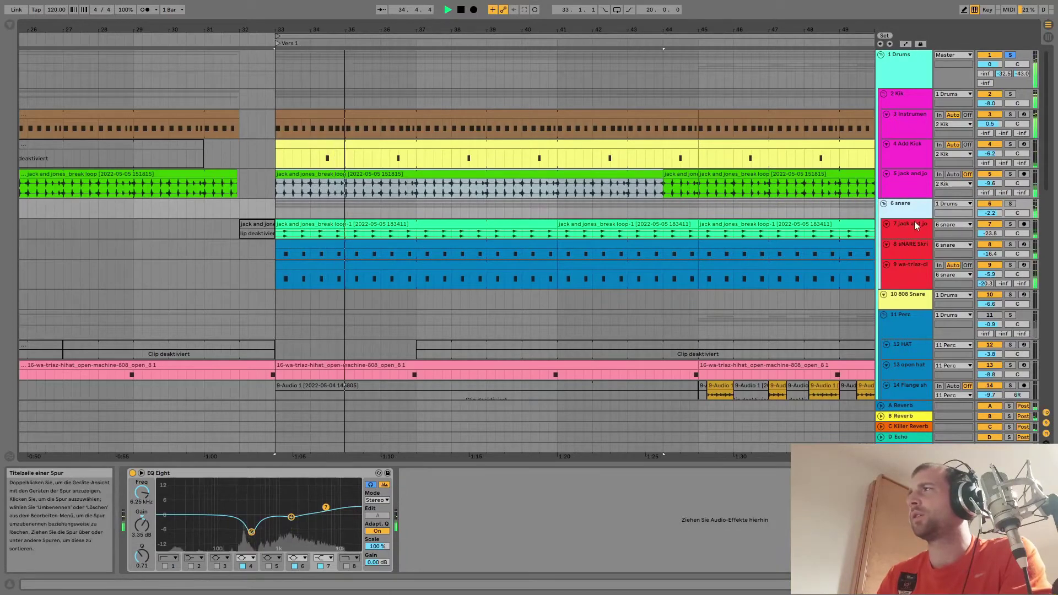
left_click_drag(957, 219, 957, 229)
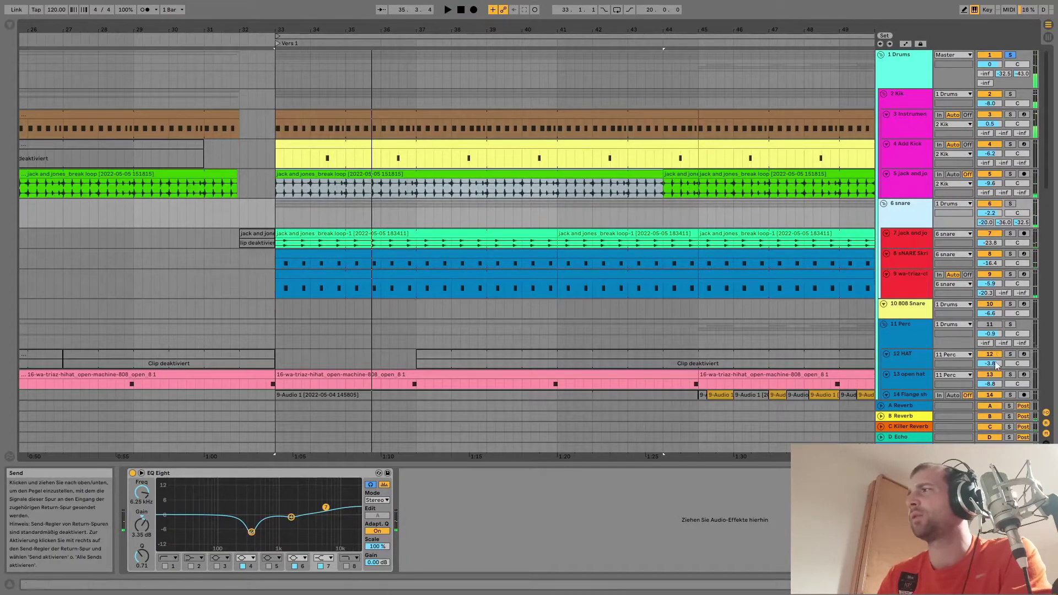
left_click(1009, 406)
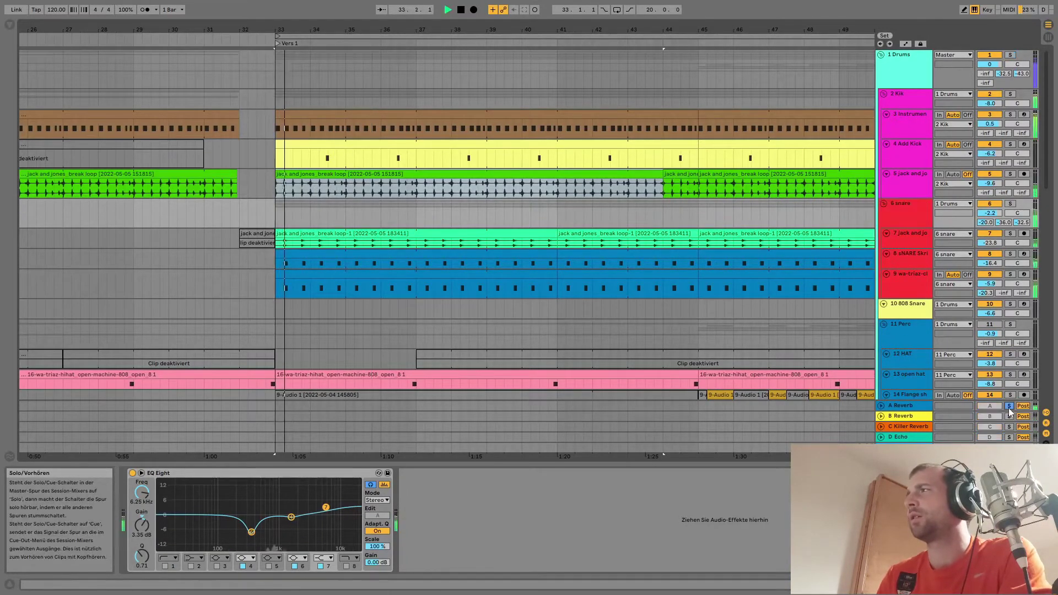
key("space")
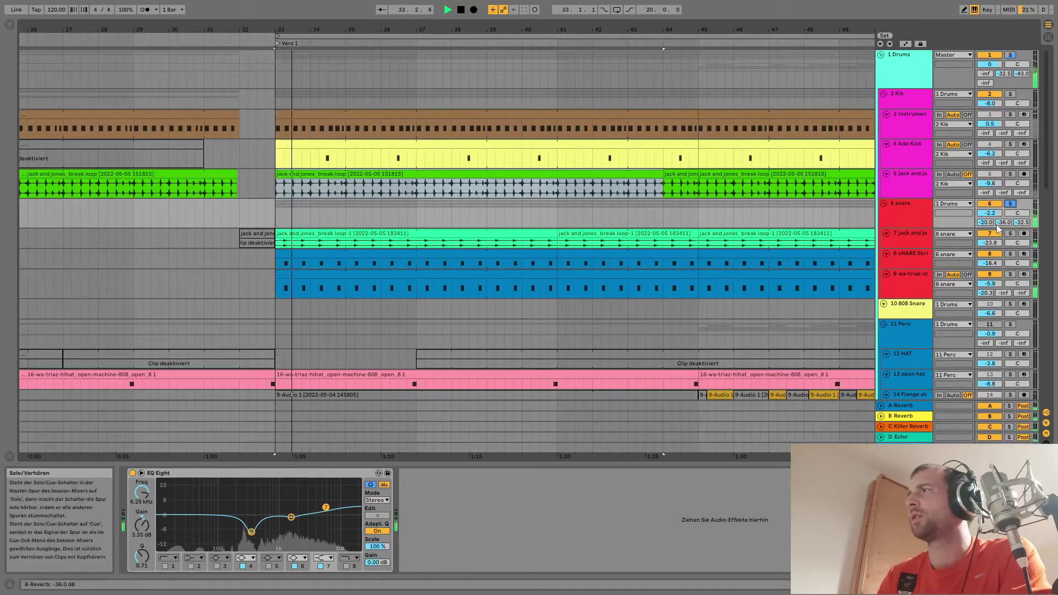
left_click(1009, 407)
key("space")
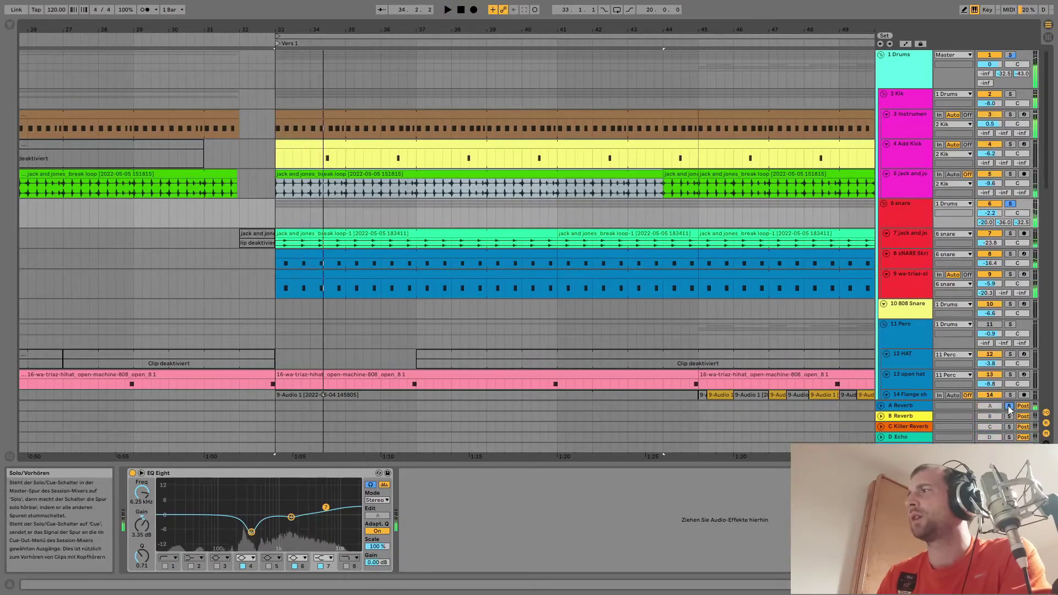
- Show the devices of the 11 Perc group and place the insert marker at bar 33 on it
scroll(903, 312, "down", 3)
left_click(867, 266)
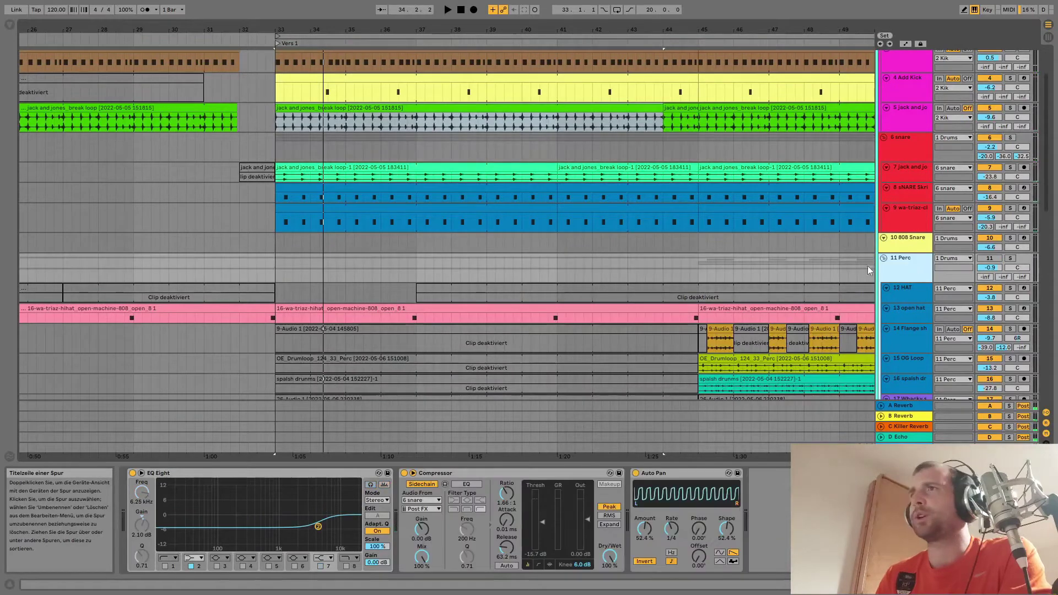
left_click(277, 276)
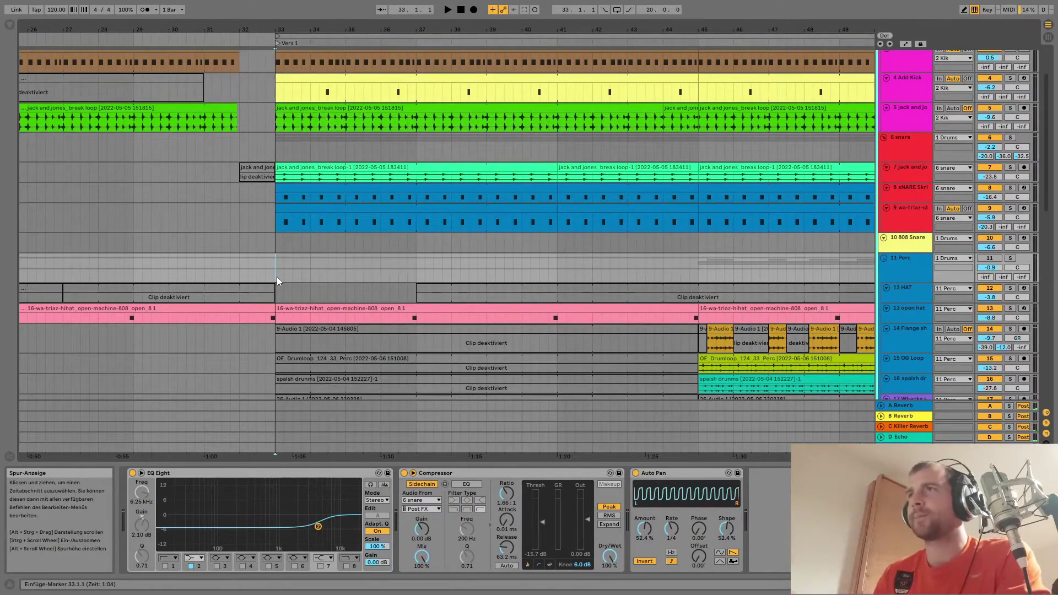
- Reactivate and solo the 11 Perc group, show its devices and audition it from bar 33
scroll(920, 216, "down", 3)
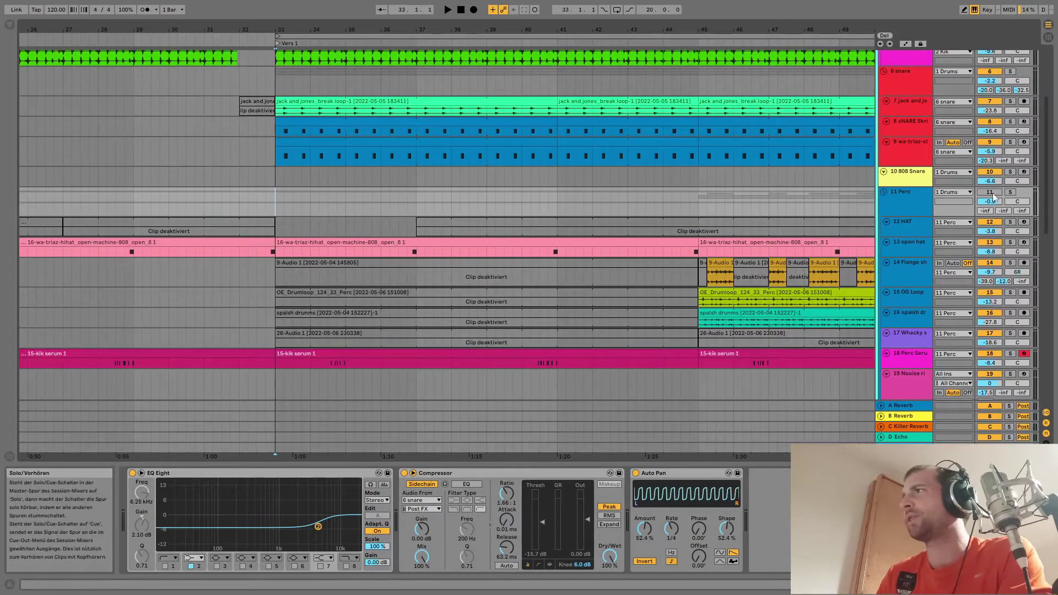
scroll(291, 81, "down", 5)
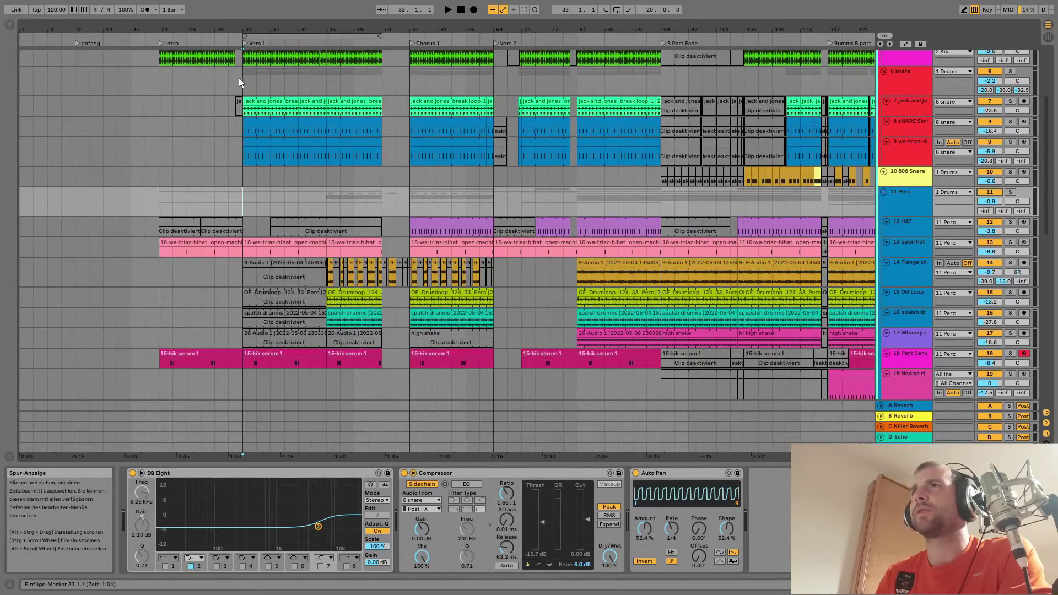
left_click(240, 78)
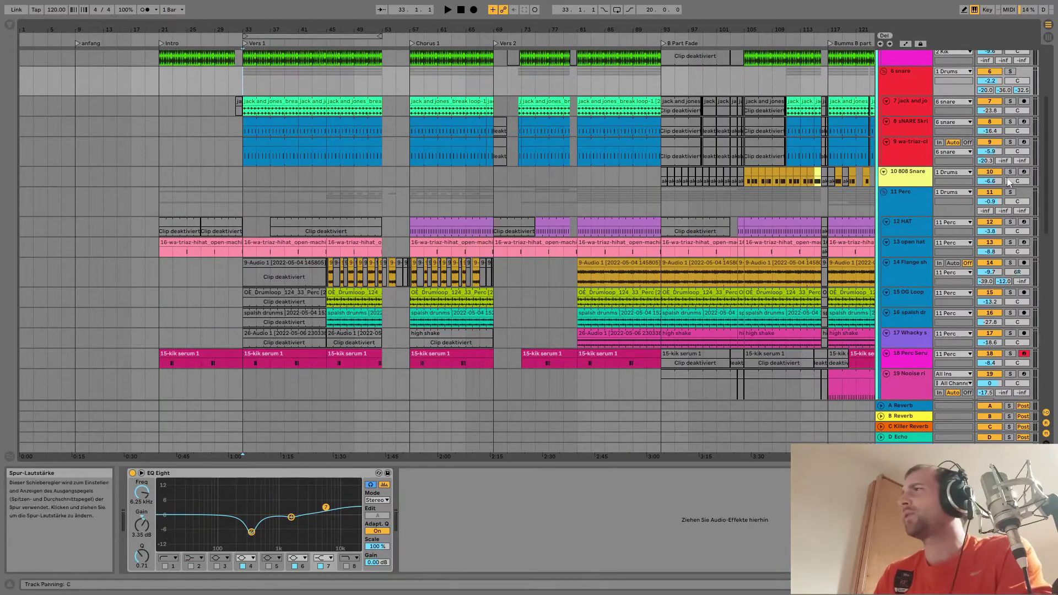
left_click(244, 202)
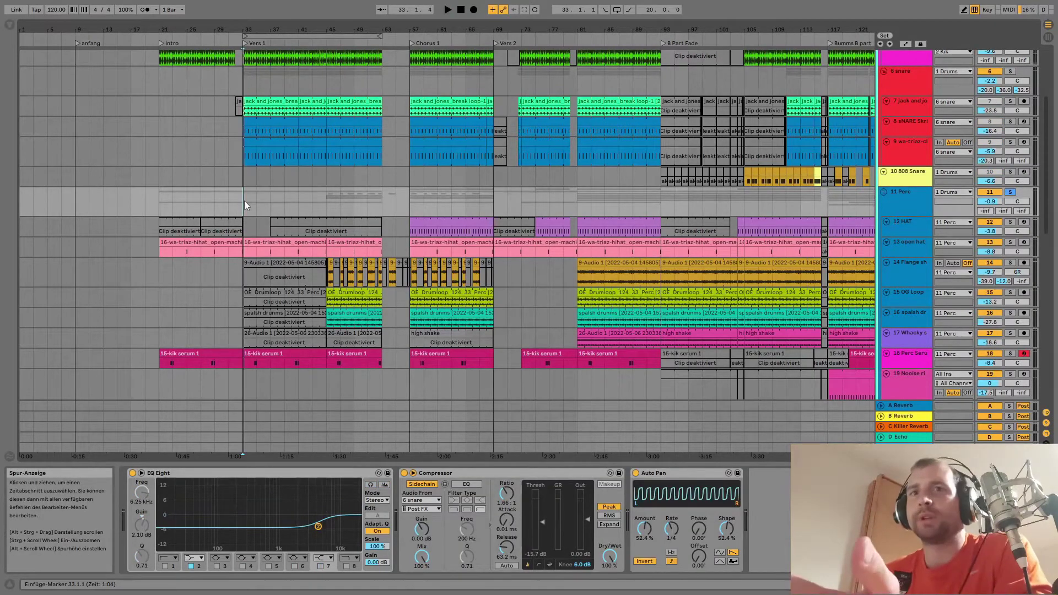
key("space")
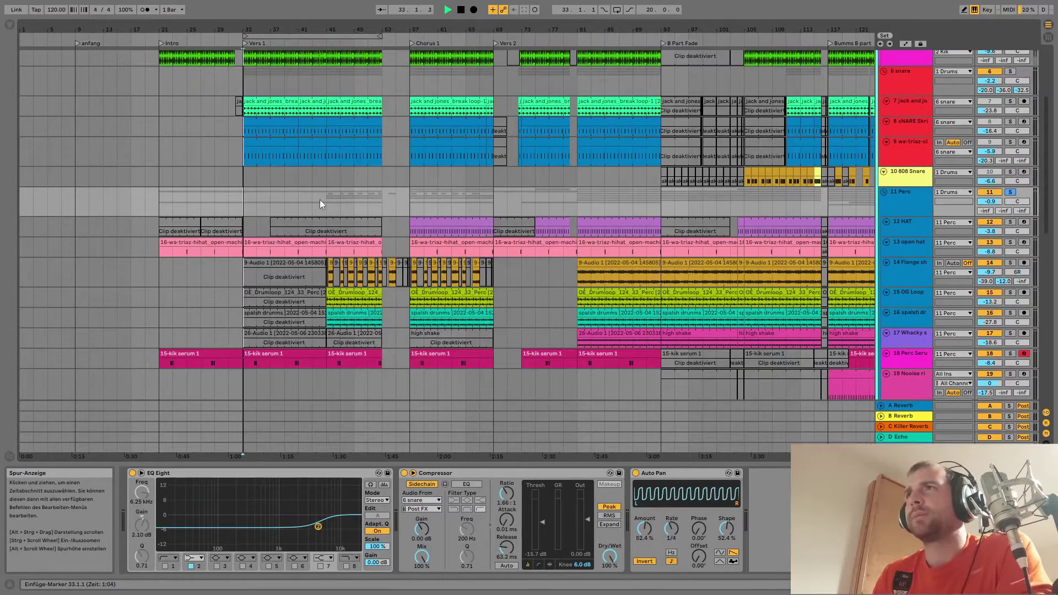
scroll(326, 200, "down", 3)
scroll(313, 200, "down", 1)
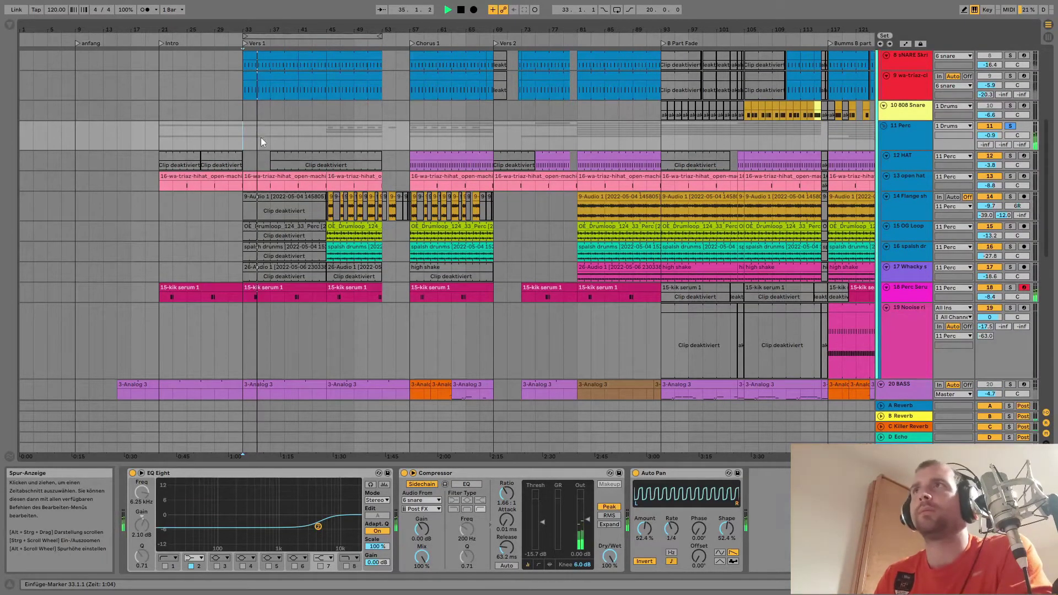
- Clear the solos on 1 Drums and 11 Perc, audition the full mix from bar 33 and show the 3 Instrument track's rack
scroll(260, 138, "up", 6)
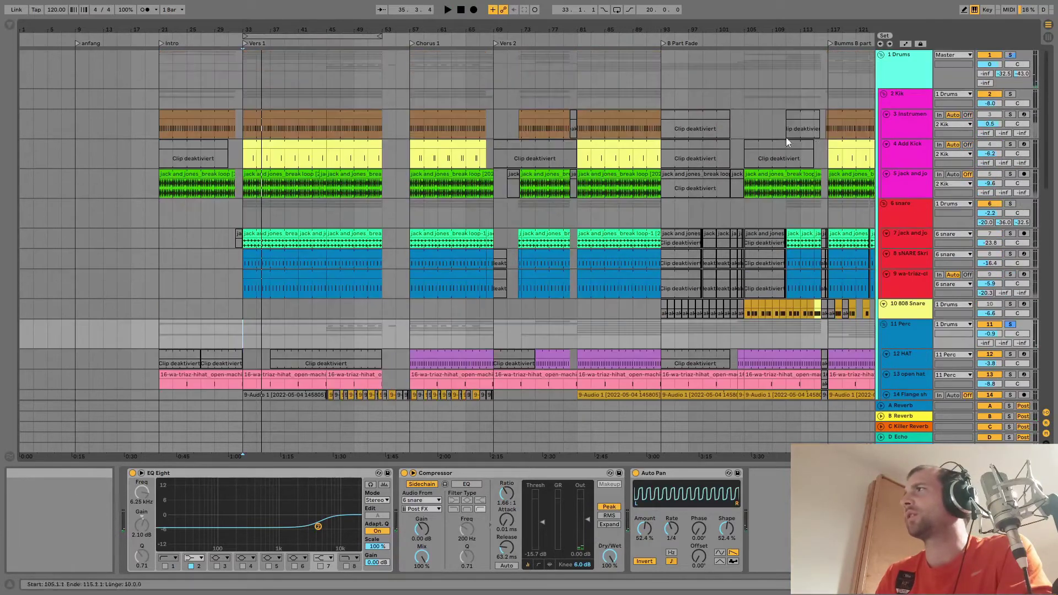
left_click(258, 153)
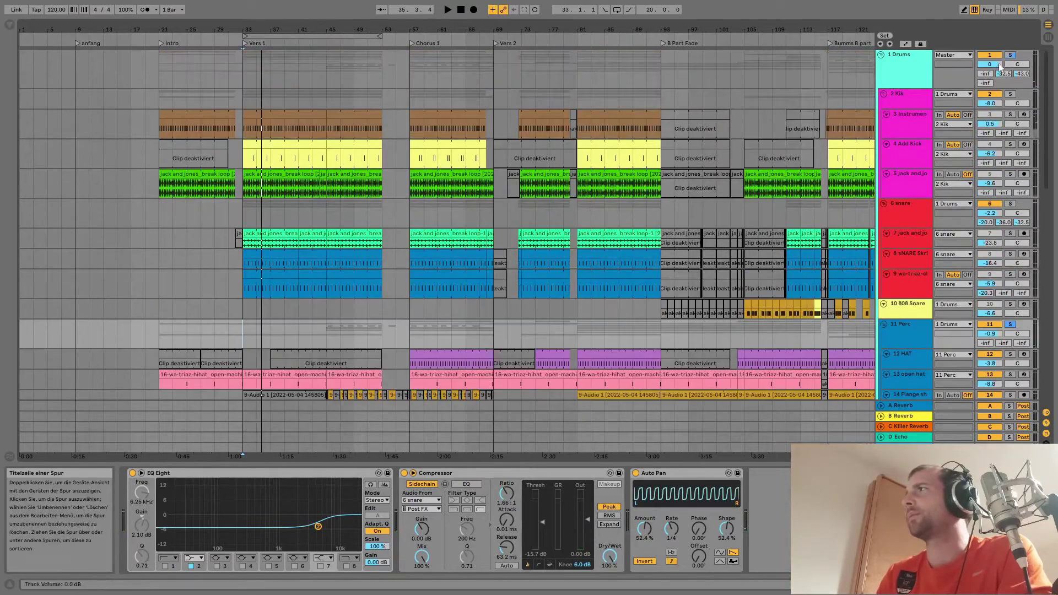
key("space")
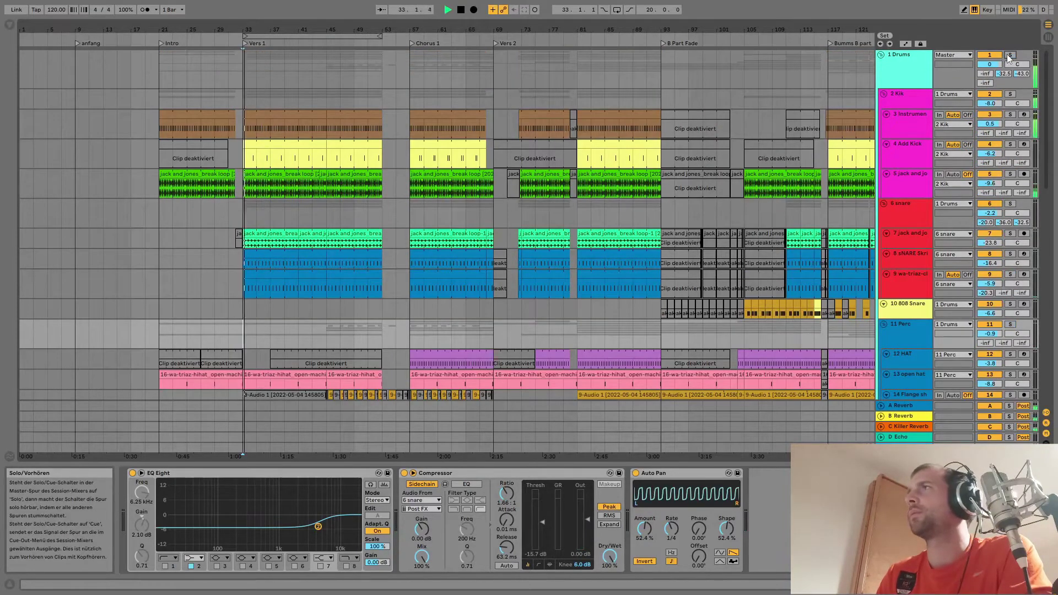
left_click(244, 124)
key("space")
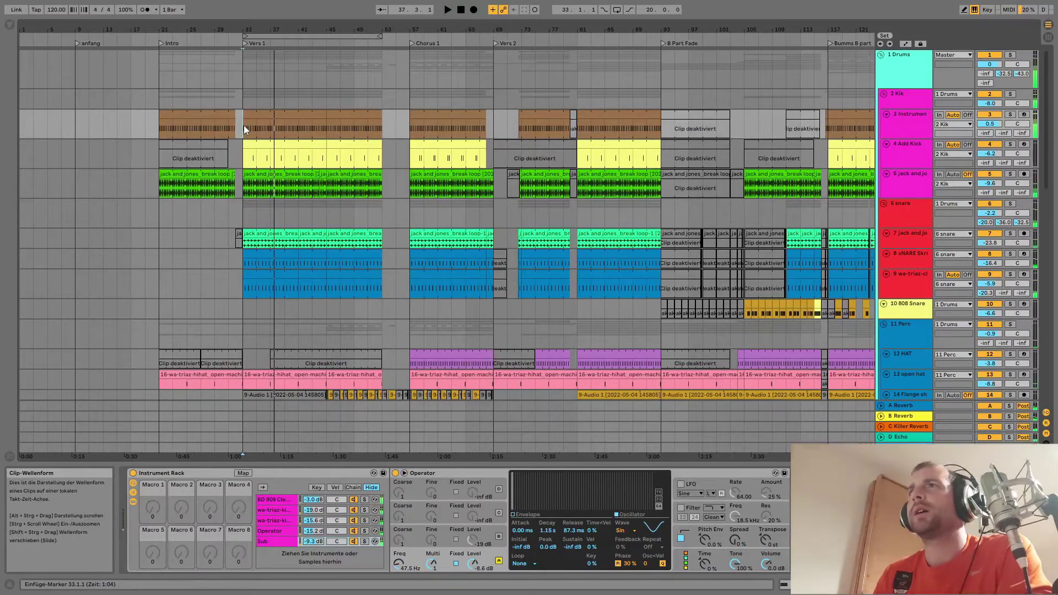
- Show the 14 Flange track's devices and play the arrangement from bar 39 without any solos
left_click(242, 212)
scroll(261, 207, "down", 5)
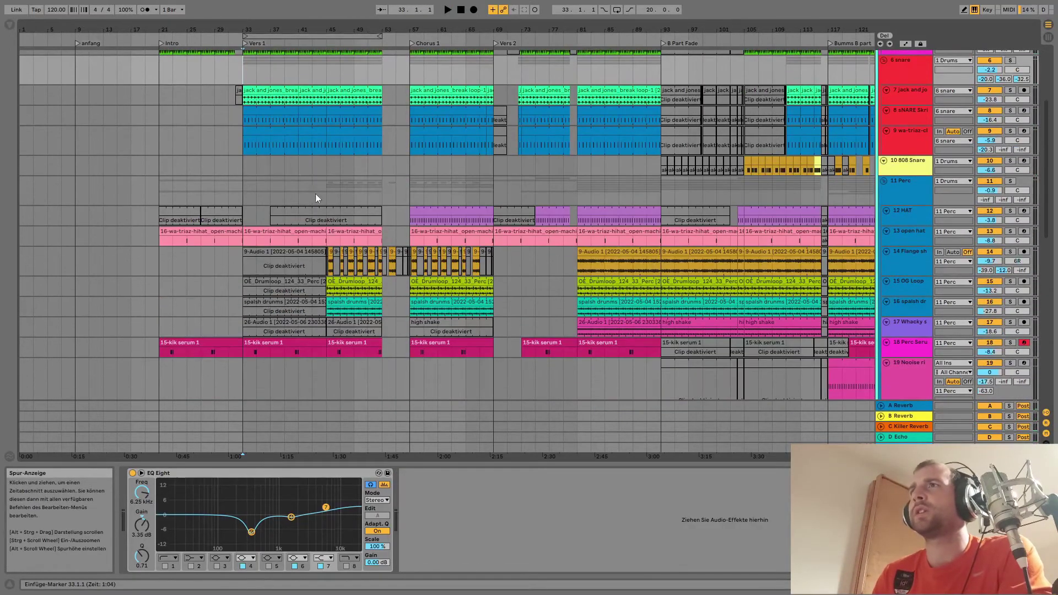
scroll(295, 191, "down", 2)
left_click(280, 210)
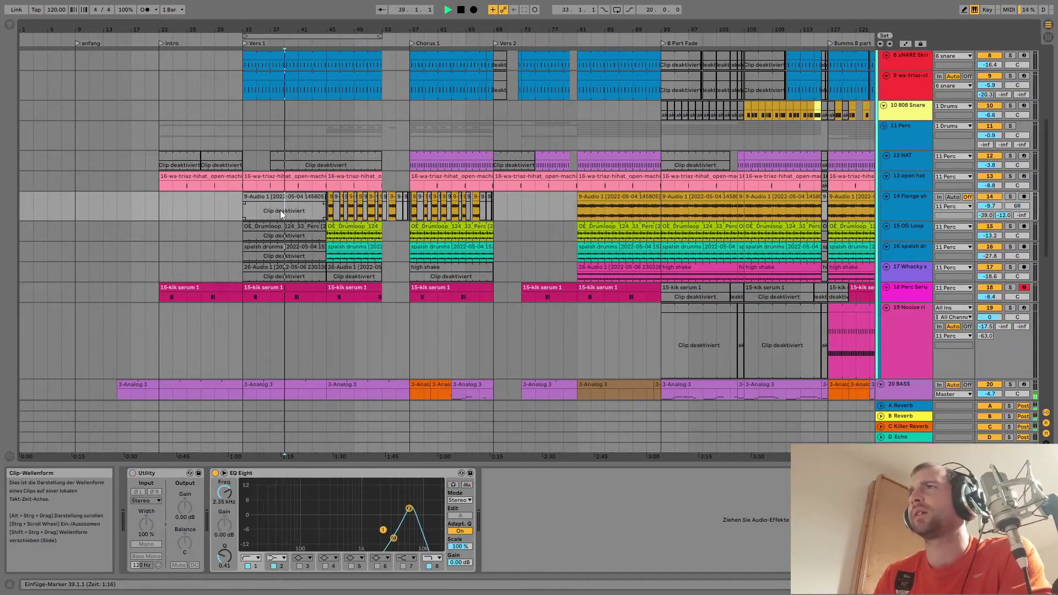
- Solo the 13 open hat track and audition its hit just before the Vers 1 marker
scroll(320, 196, "up", 5)
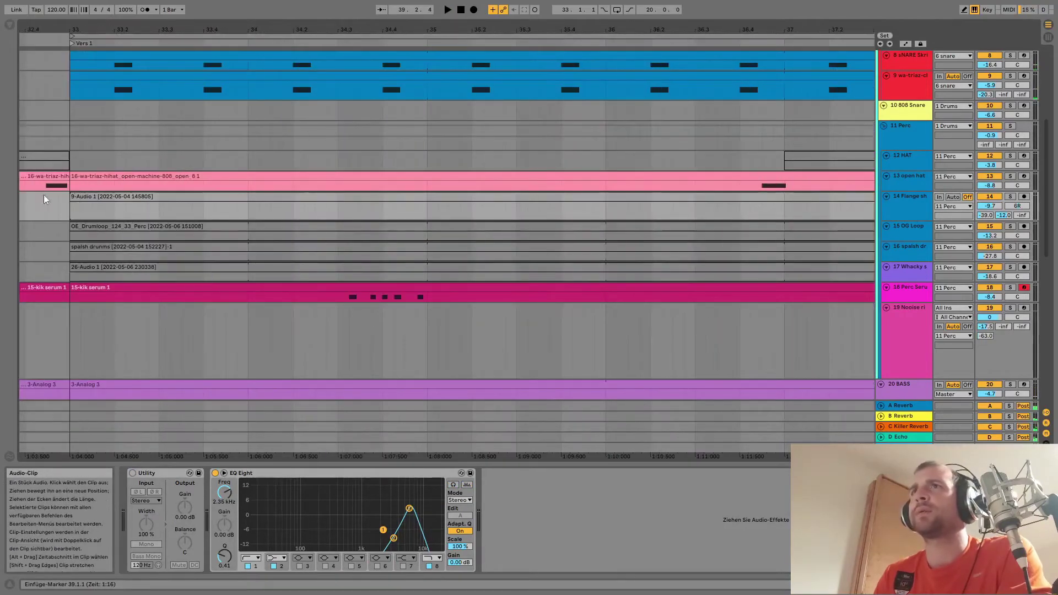
left_click(33, 184)
left_click(1010, 176)
key("space")
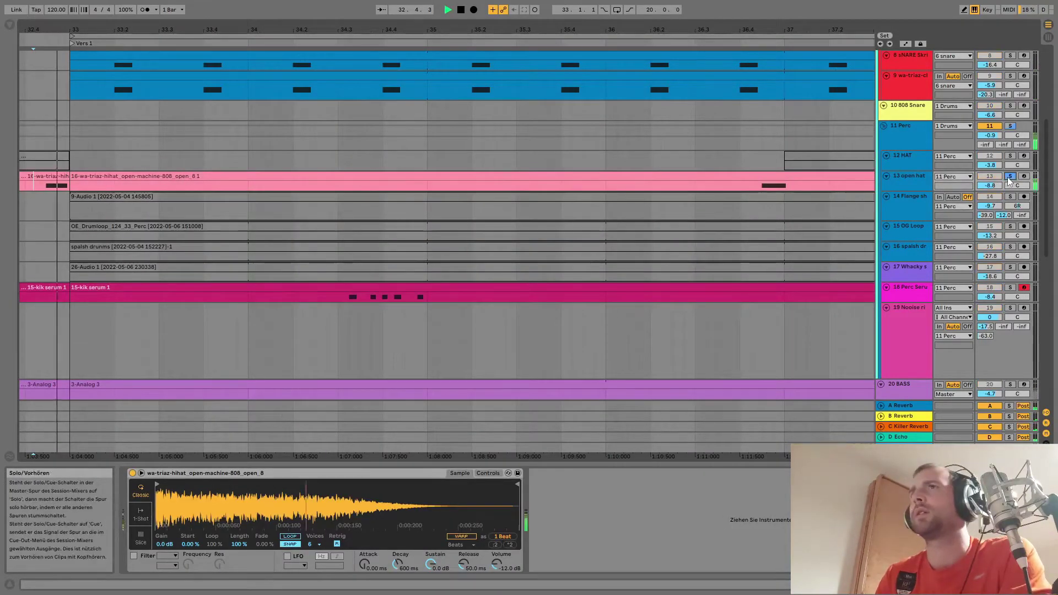
scroll(568, 259, "down", 5)
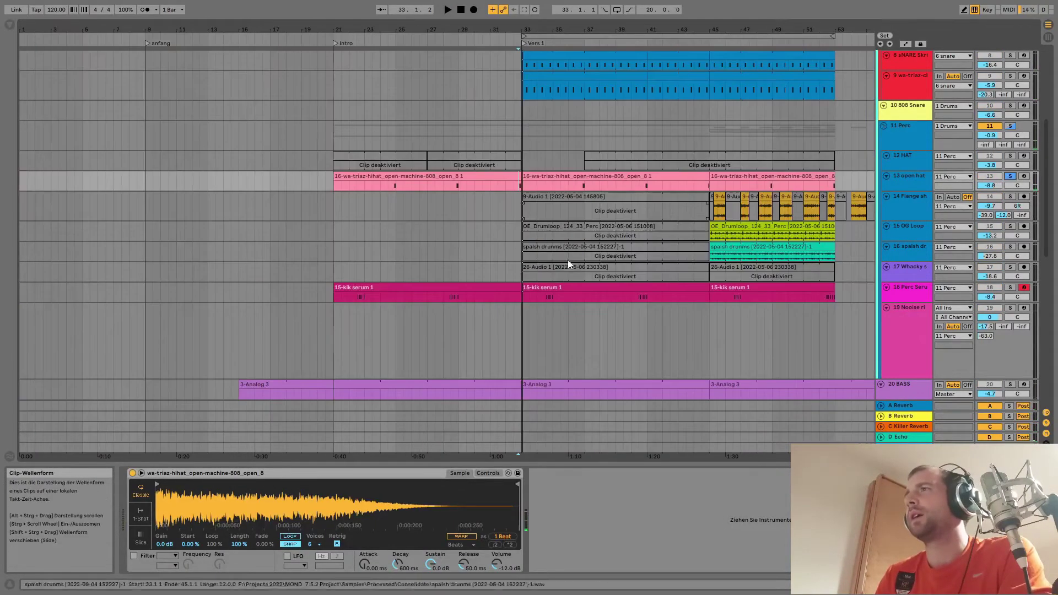
- Solo the 18 Perc Seru track and audition its fill from bar 28
left_click(451, 273)
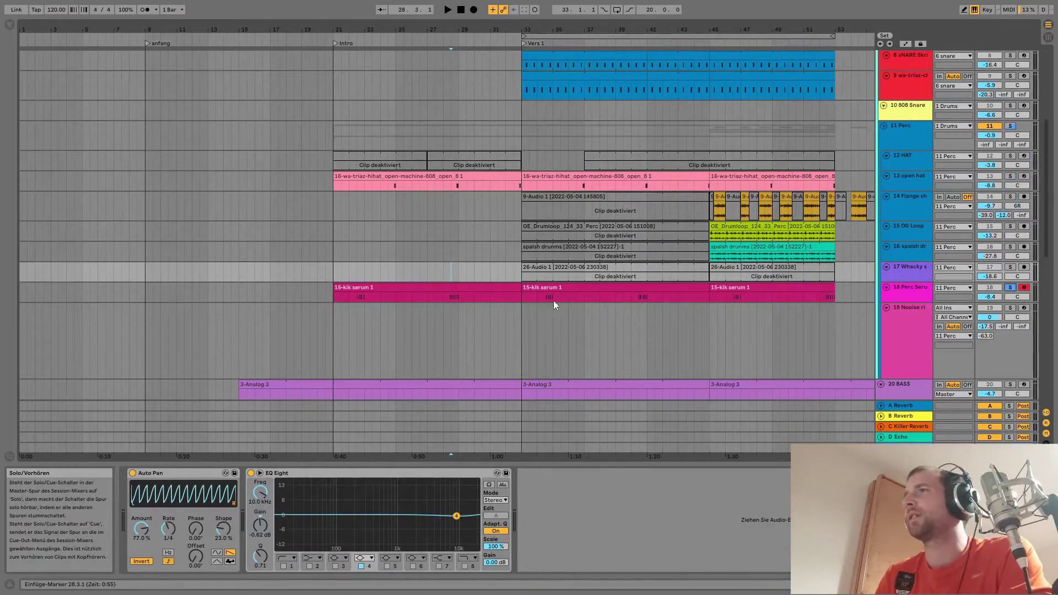
left_click(444, 274)
key("space")
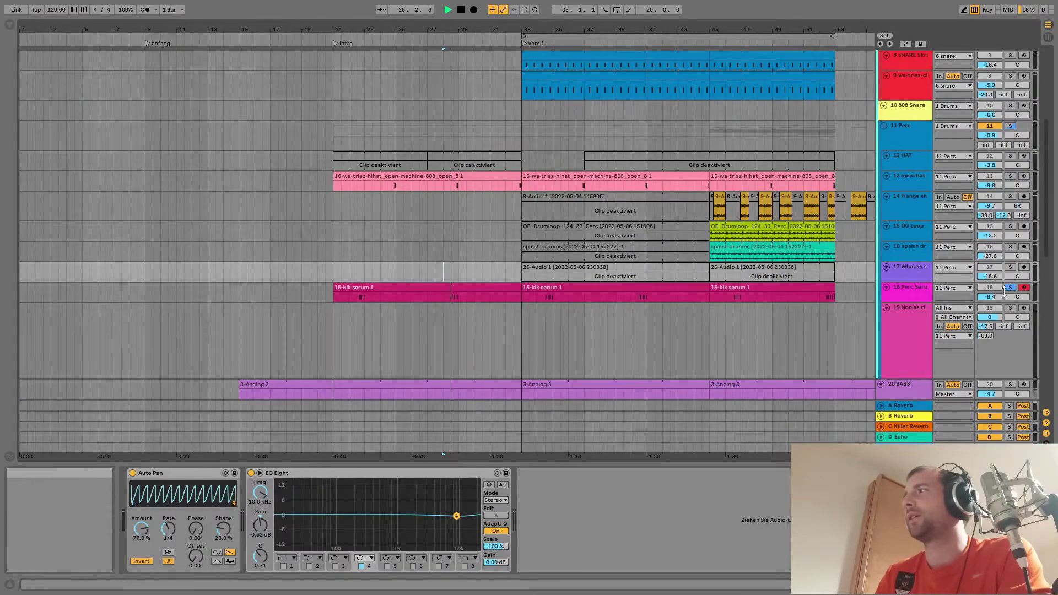
key("space")
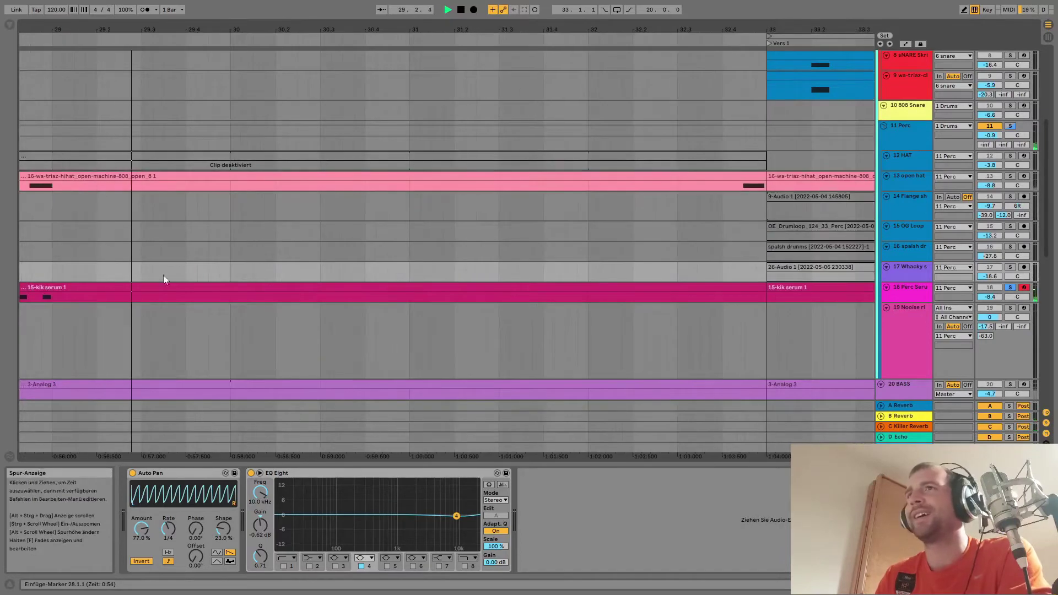
scroll(165, 281, "up", 3, "ctrl")
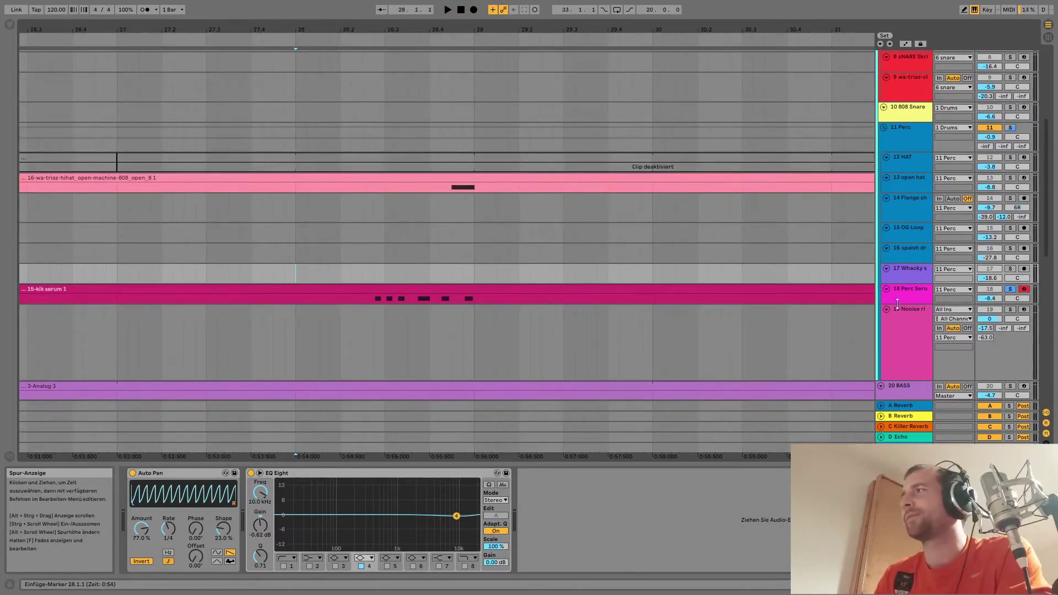
- Unsolo the 18 Perc Seru track, show its kik serum sampler and audition the soloed 11 Perc group from bar 28
left_click(1011, 290)
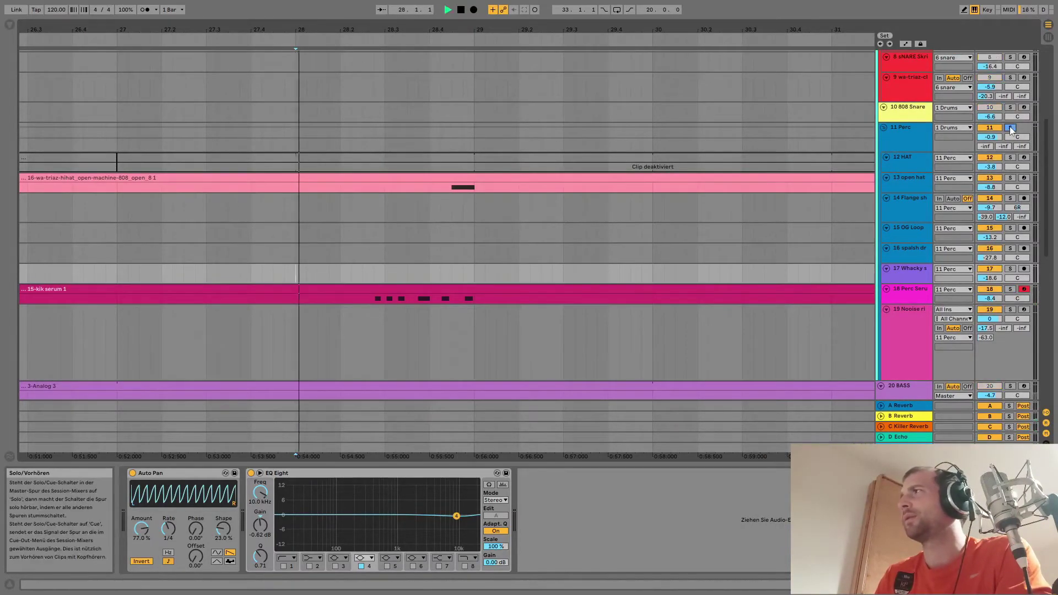
left_click(907, 296)
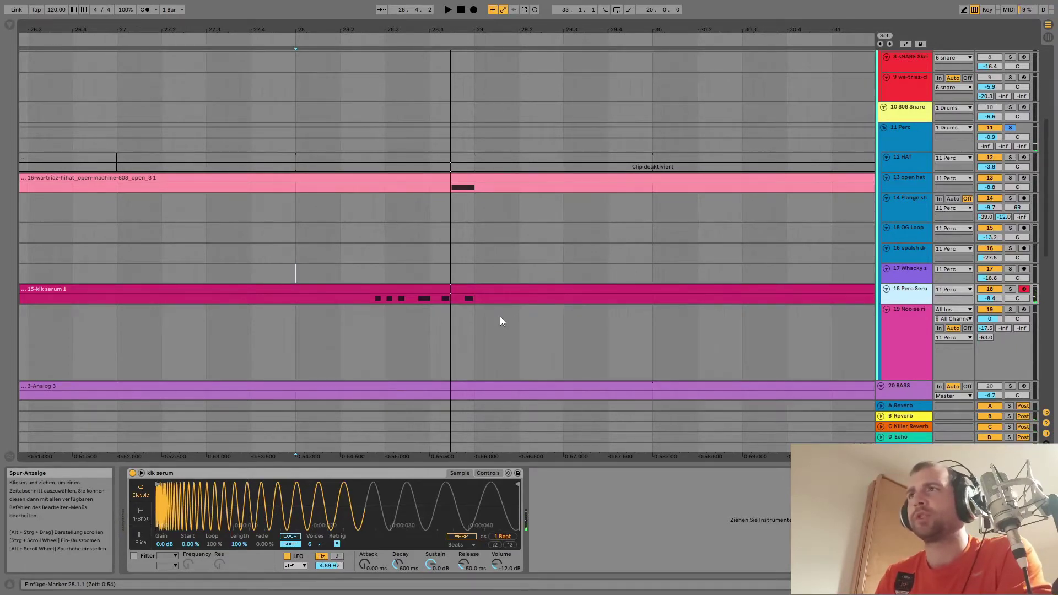
scroll(501, 322, "down", 5)
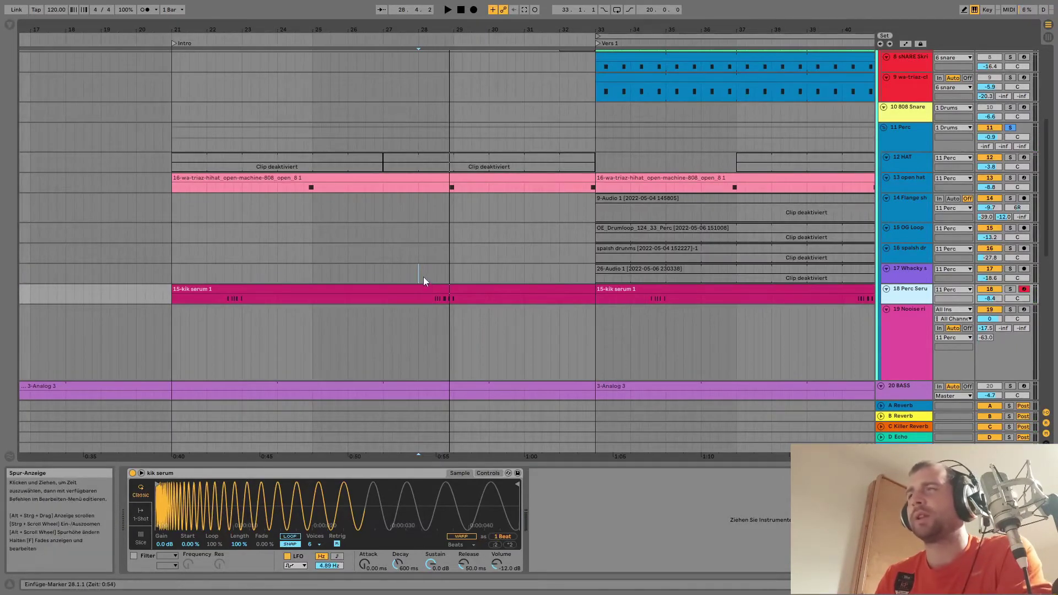
key("space")
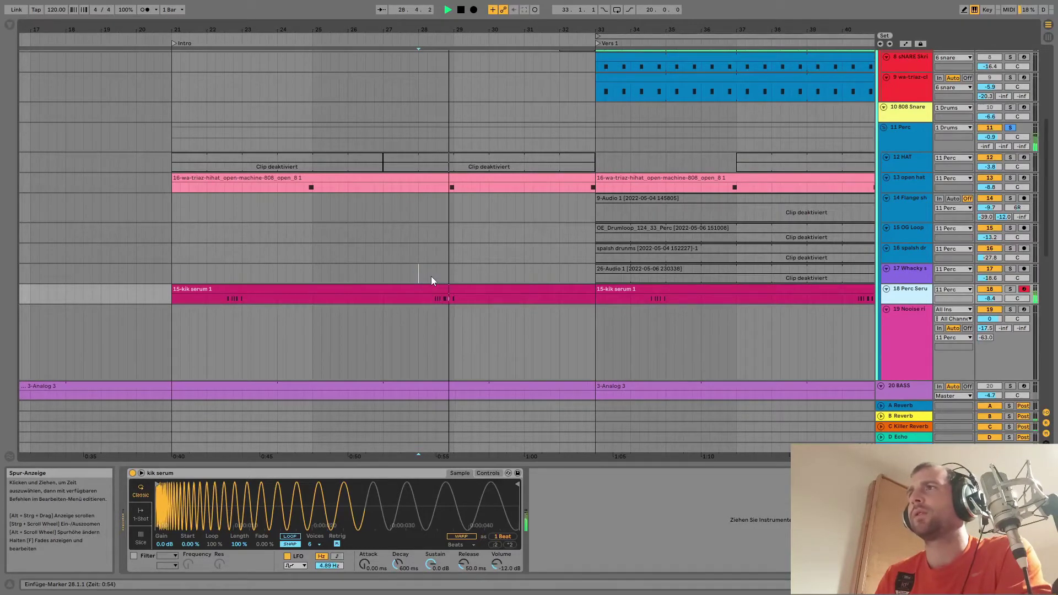
key("space")
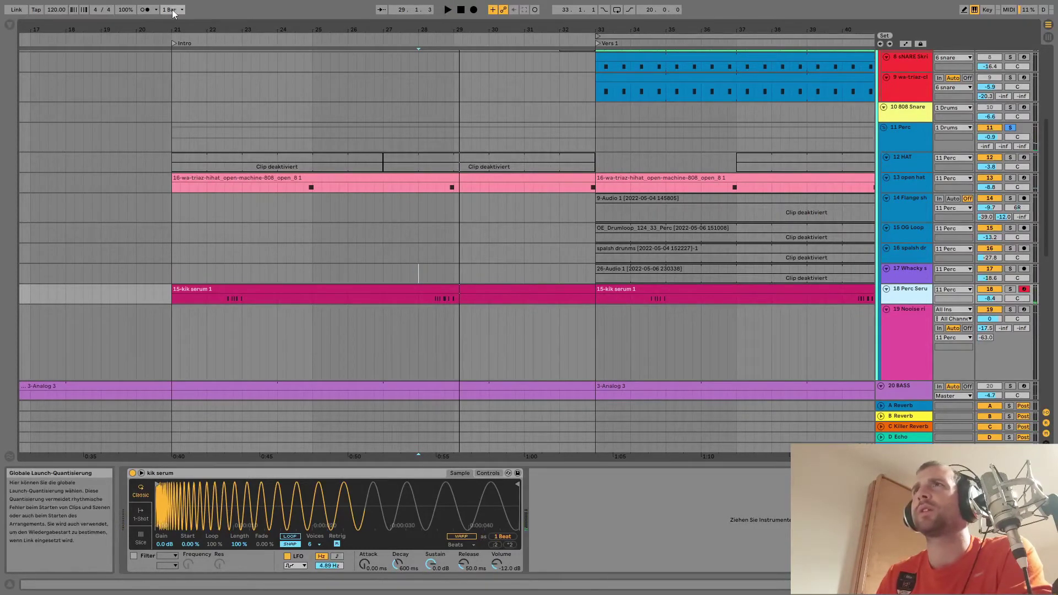
- Turn on the metronome and audition the soloed percussion fill from bar 28 against it
left_click(147, 10)
key("space")
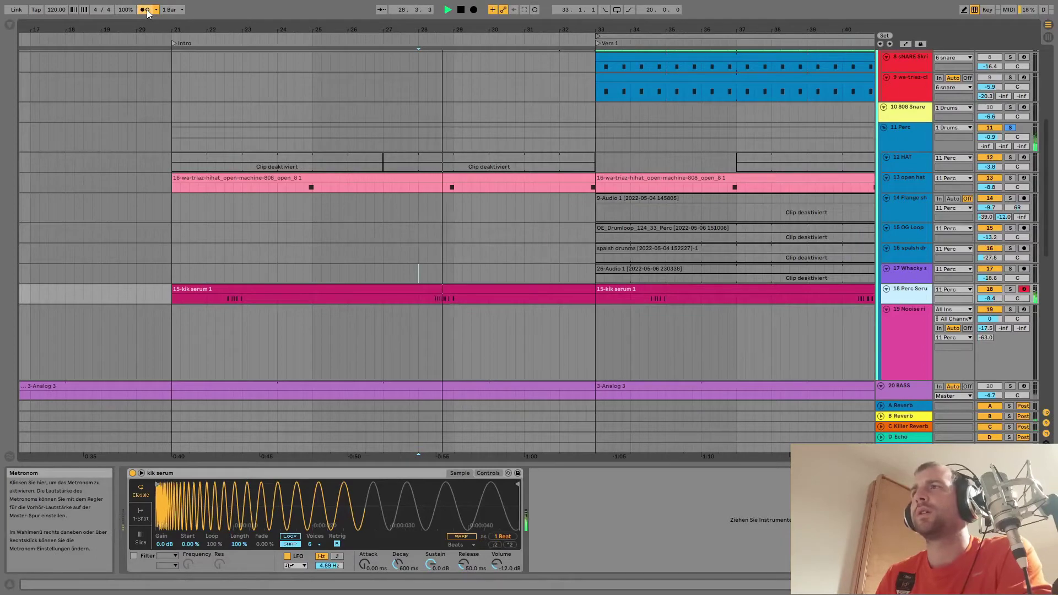
key("space")
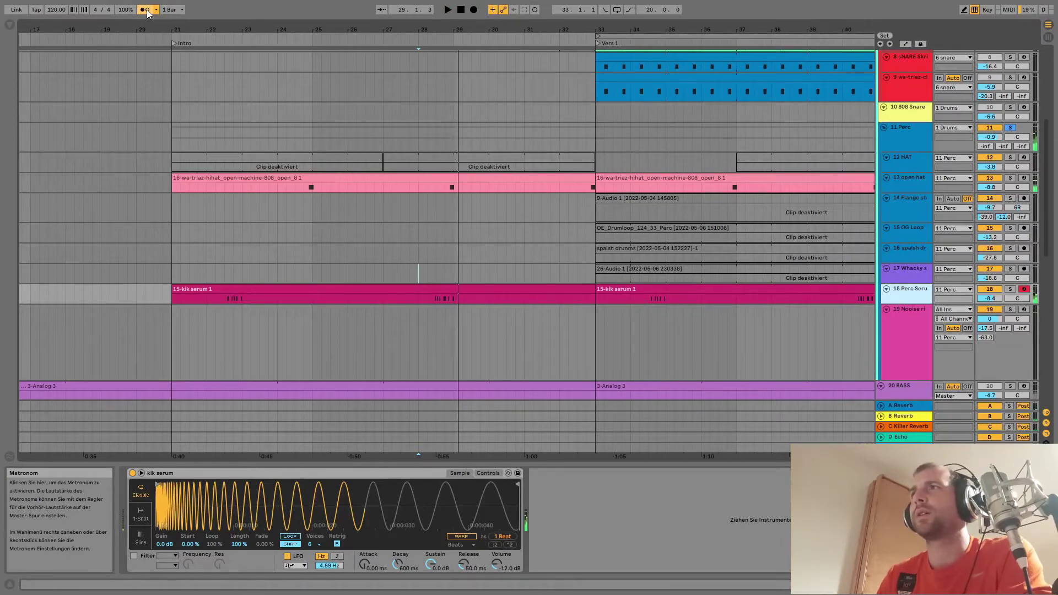
- Audition the soloed 11 Perc group from bar 45 with the metronome off
left_click(425, 272)
key("minus")
left_click(456, 150)
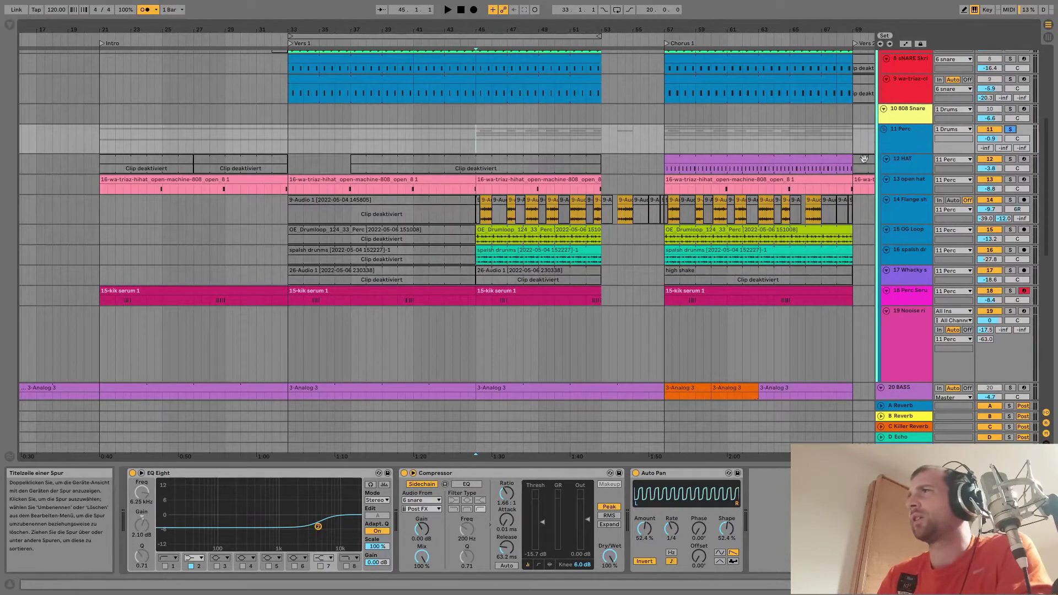
key("space")
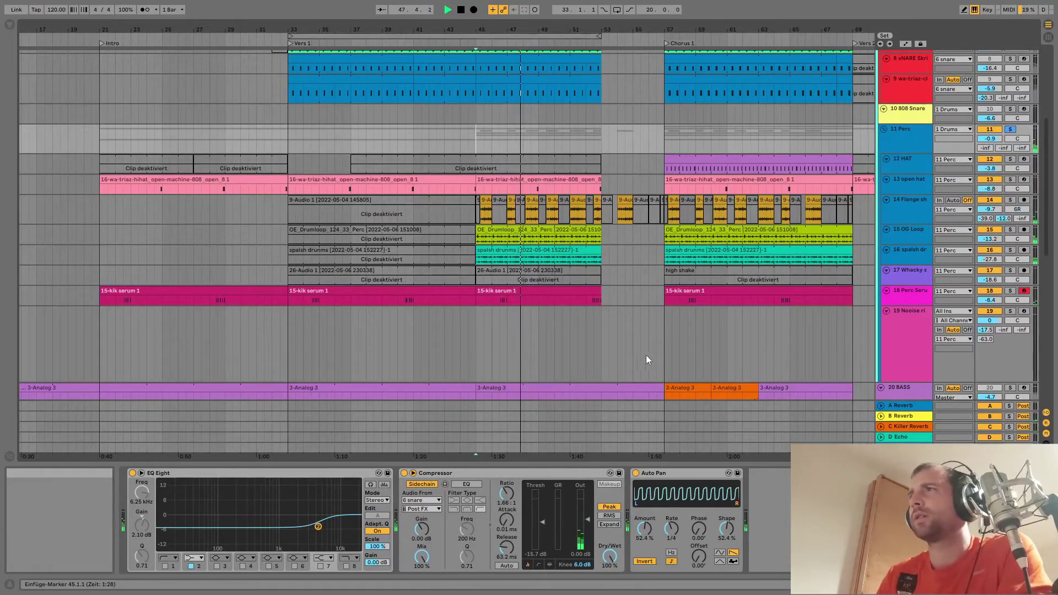
- Show the devices of the 12 HAT track, stop playback and place the insert marker at bar 49 on it
left_click(666, 168)
key("space")
left_click(537, 166)
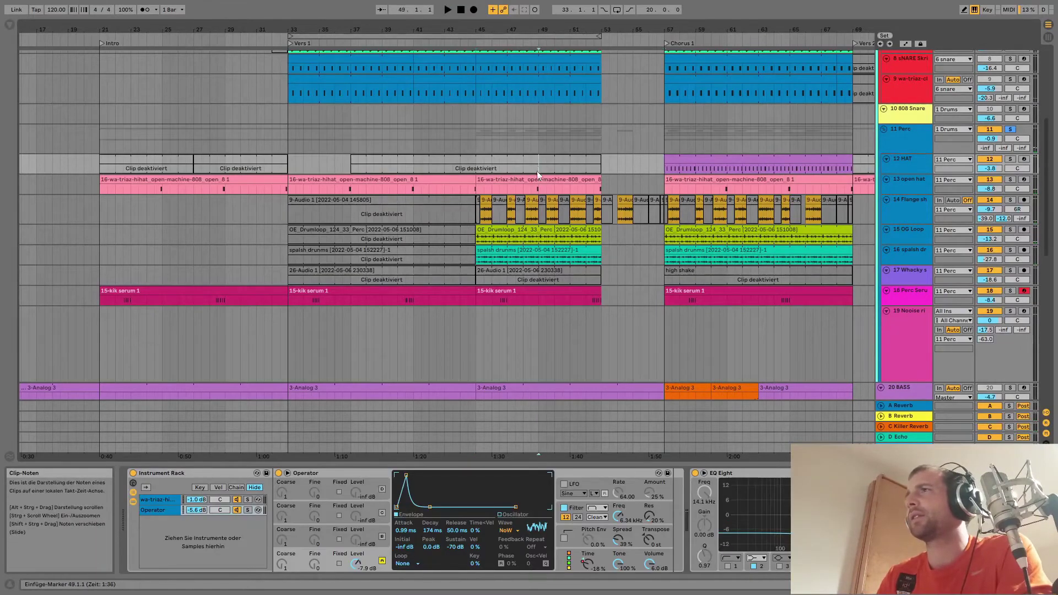
- Solo the 14 Flange track and audition it from its first active clip at 45.2.1
scroll(541, 223, "up", 5)
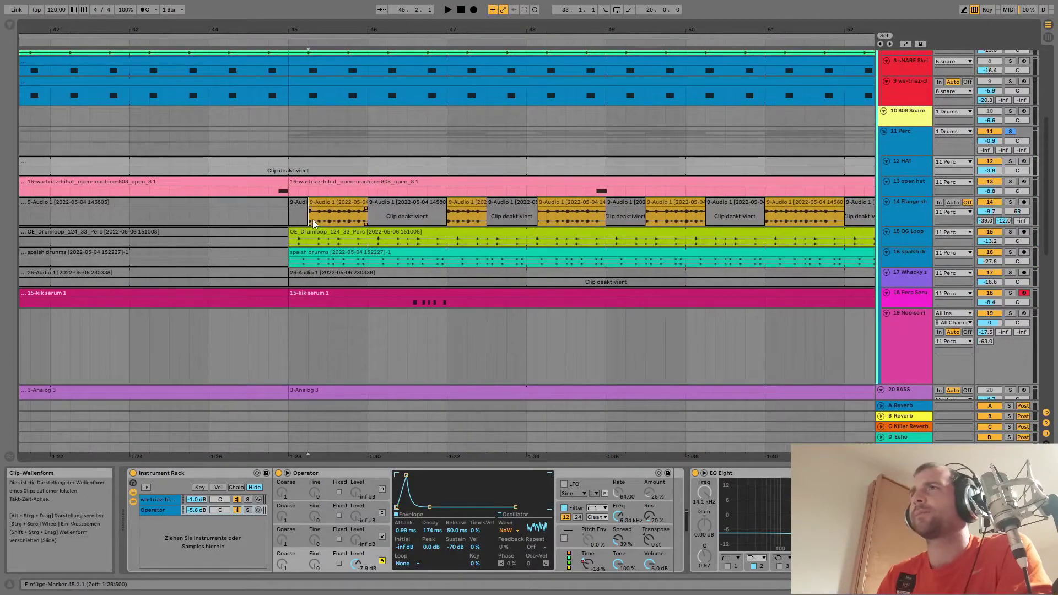
left_click(309, 224)
left_click(1010, 202)
key("space")
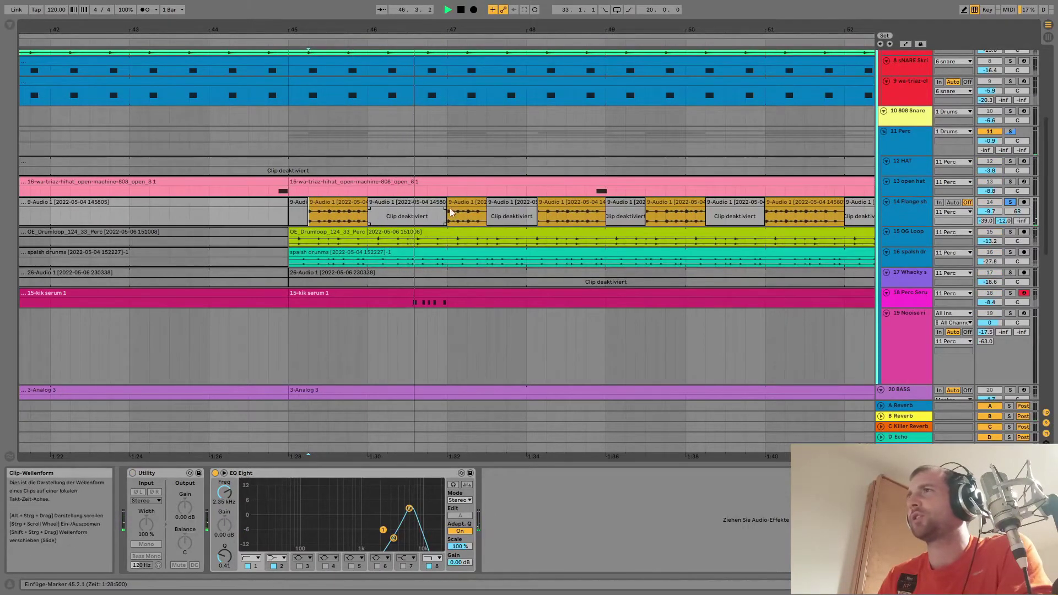
- Add the 15 OG Loop and 16 spalsh tracks to the solo and audition the three percussion layers together
left_click(1010, 233, "ctrl")
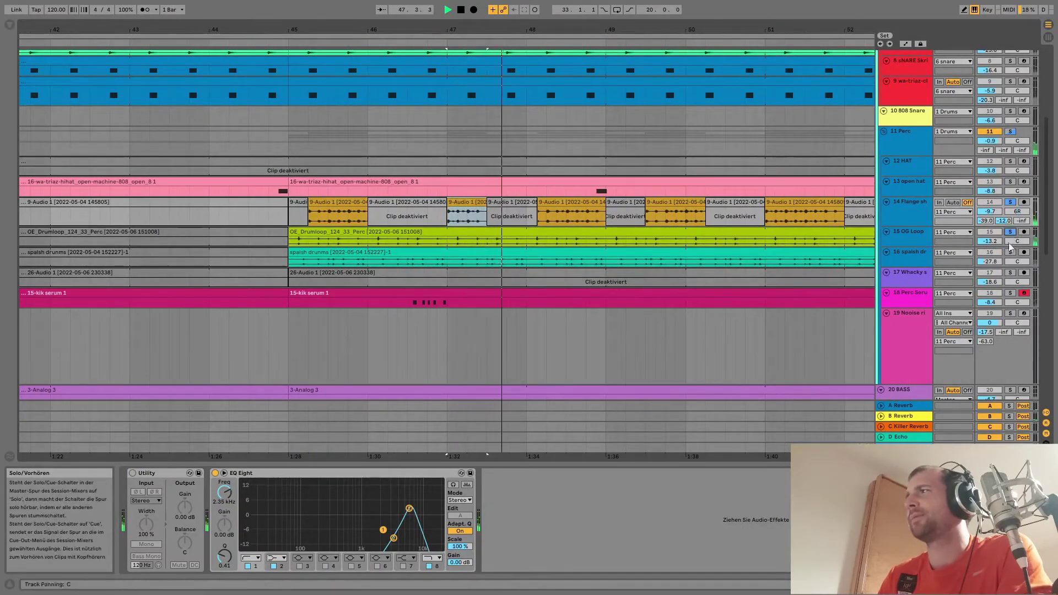
left_click(1010, 252, "ctrl")
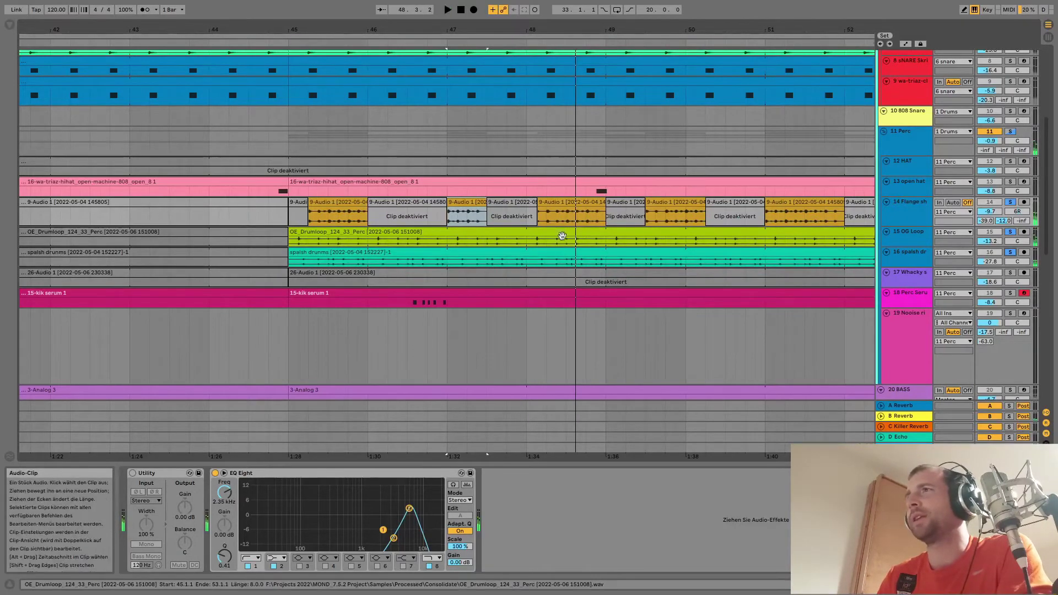
key("space")
- Place the insert marker at bar 45 on the 19 Nooise track and solo the 20 BASS track instead of the percussion
key("minus")
key("minus")
scroll(548, 165, "down", 8)
scroll(548, 188, "up", 4)
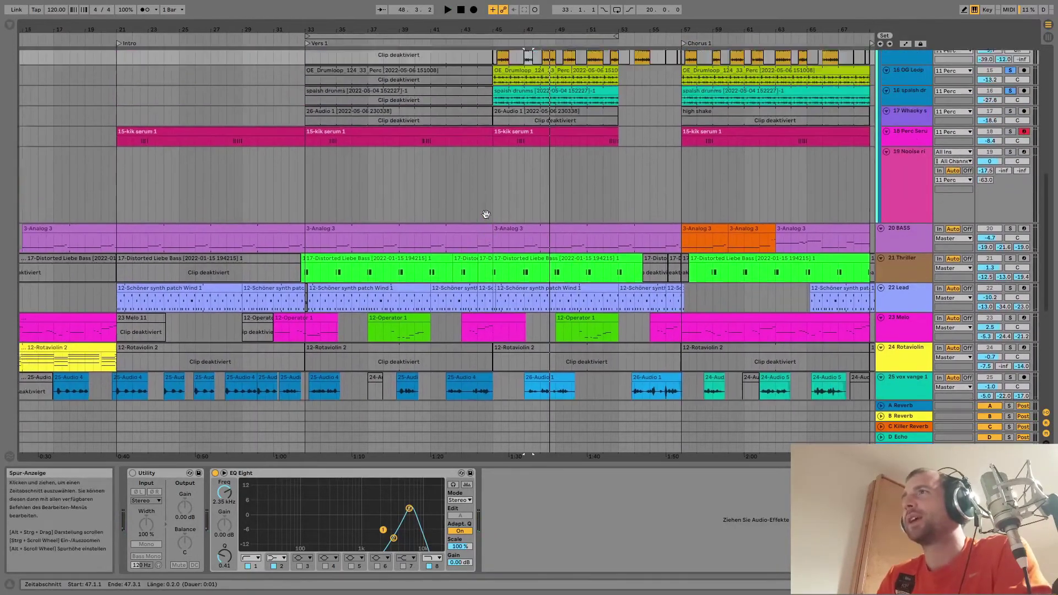
left_click(490, 202)
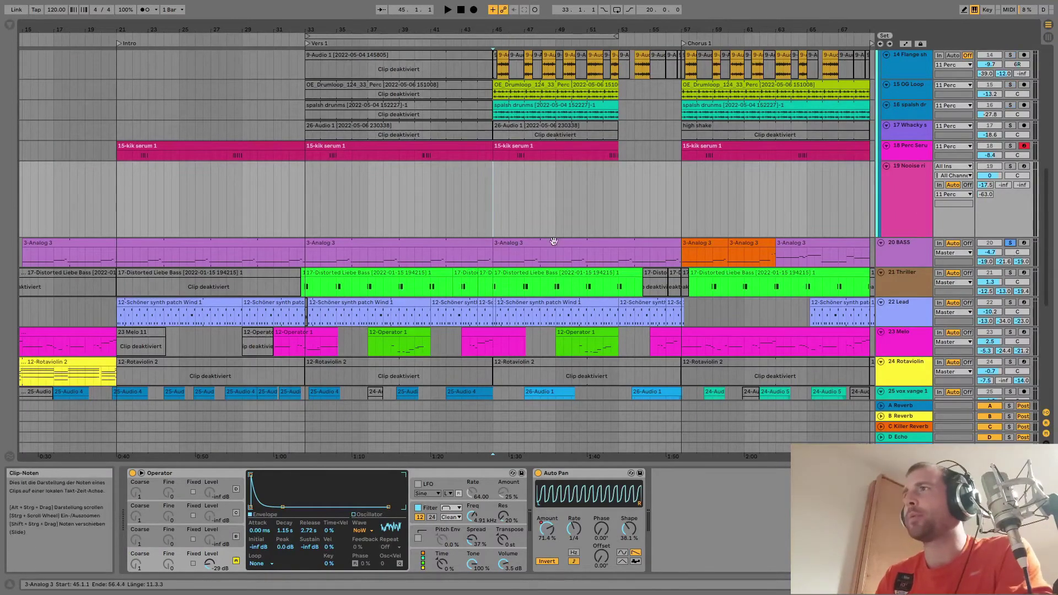
- Audition the soloed 20 BASS track from its 3-Analog 3 clip at bar 45
left_click(534, 242)
key("space")
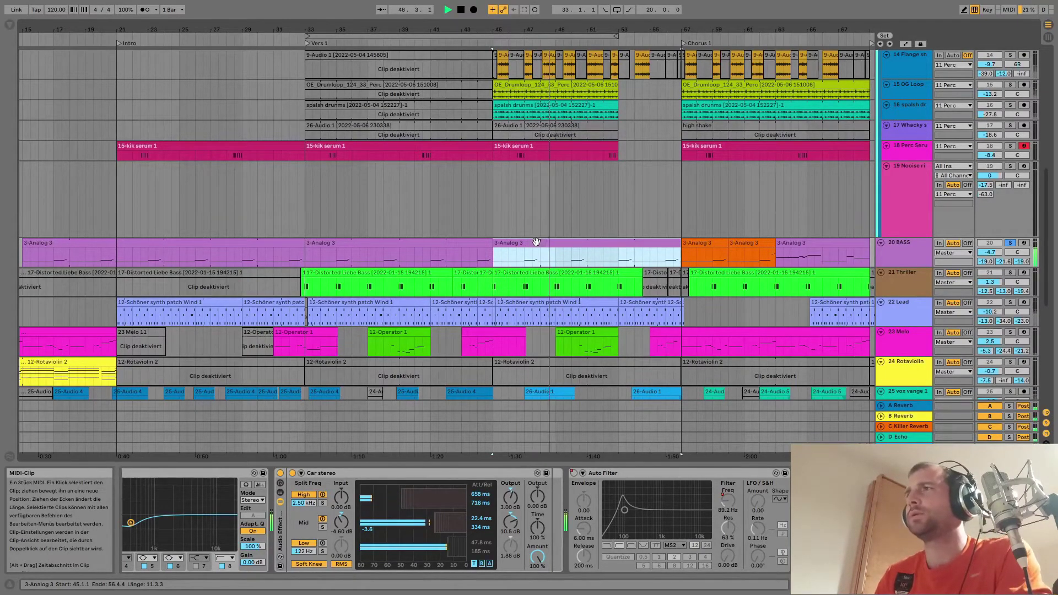
left_click(573, 258)
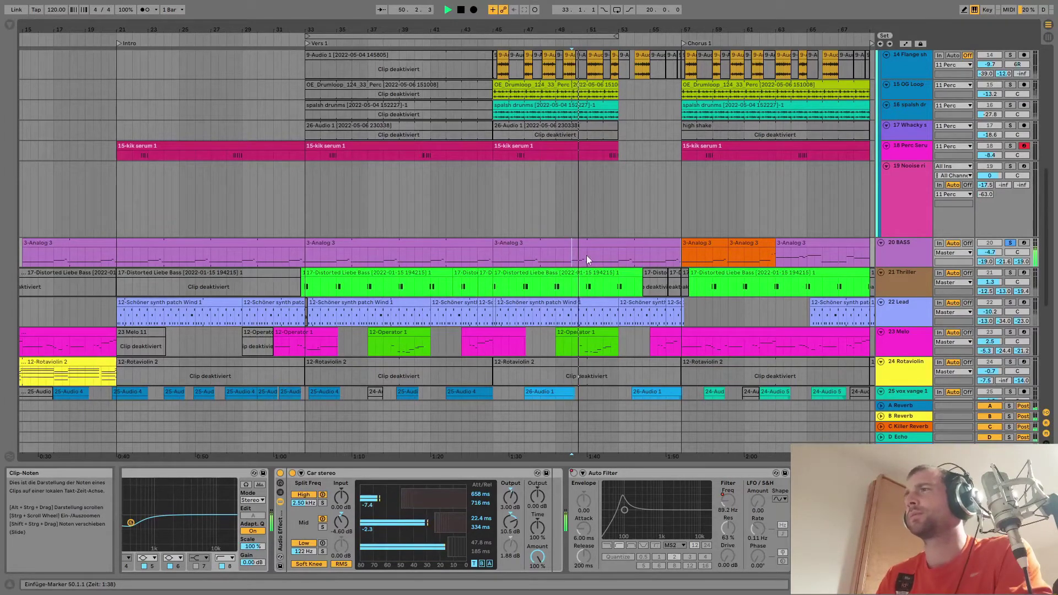
left_click(586, 256)
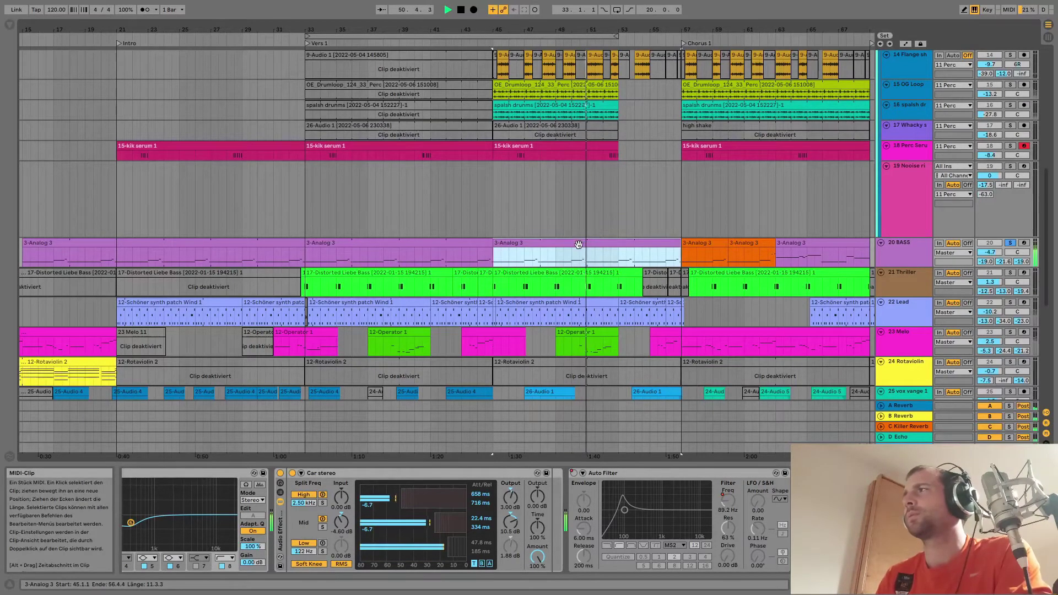
left_click(904, 240)
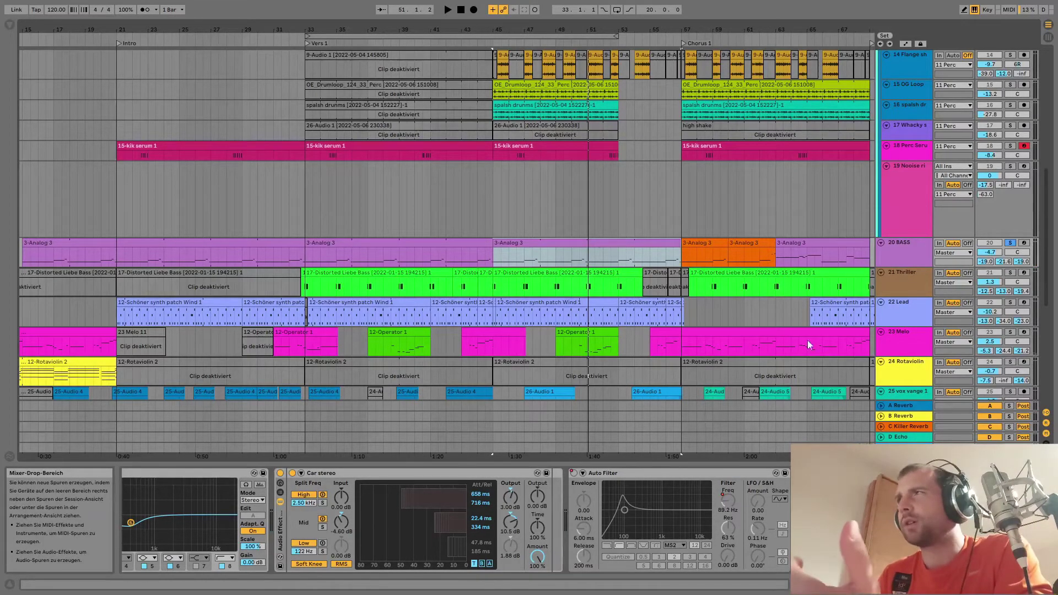
- Show the Instrument Rack, Analog and Compressor devices of 20 BASS and select its 3-Analog 3 clip at bar 33
left_click(588, 241)
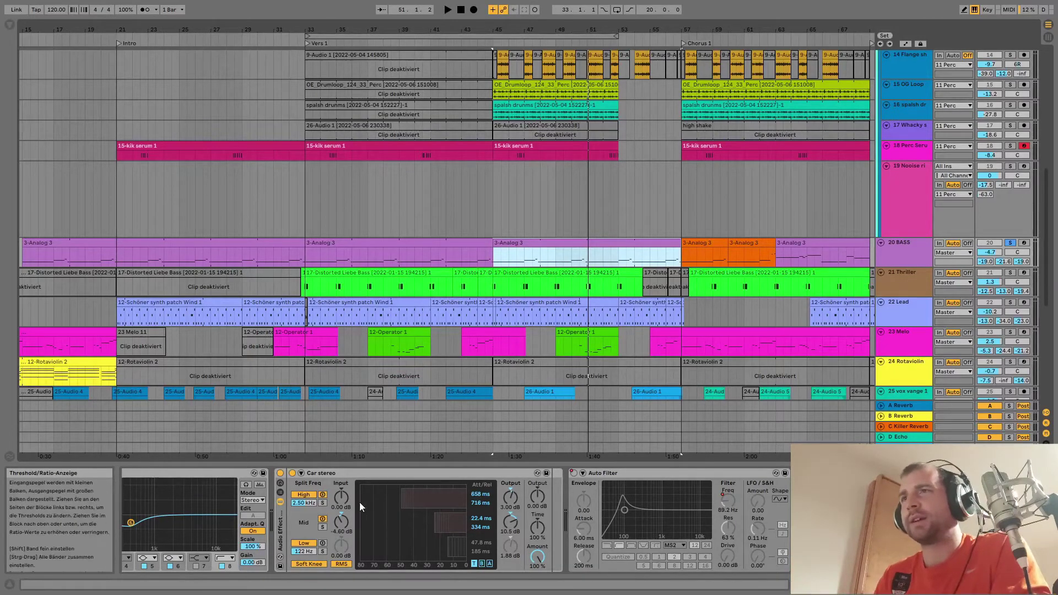
scroll(361, 506, "left", 10)
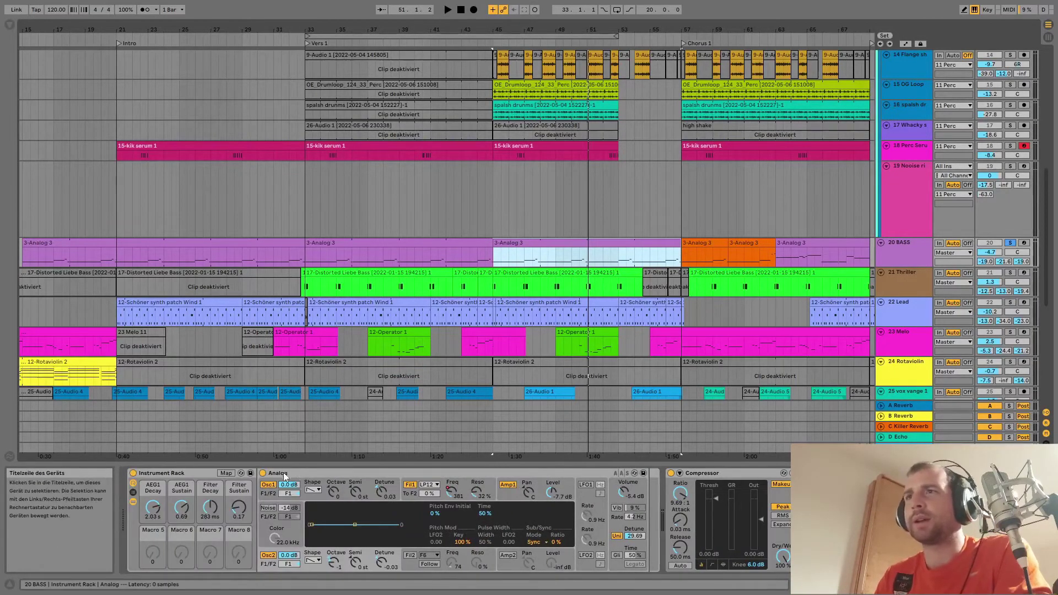
left_click(333, 246)
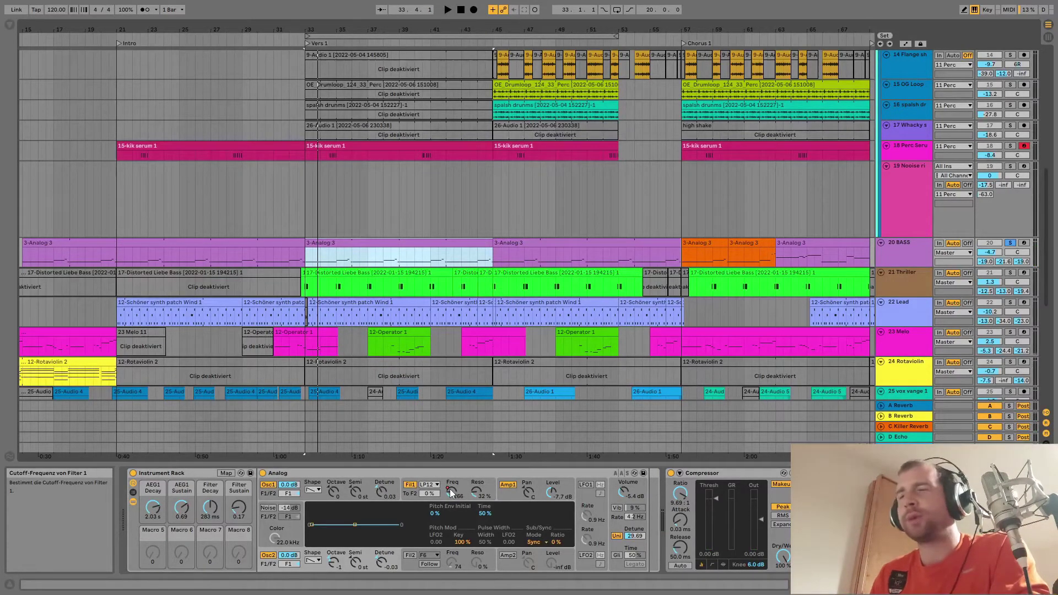
scroll(782, 518, "right", 3)
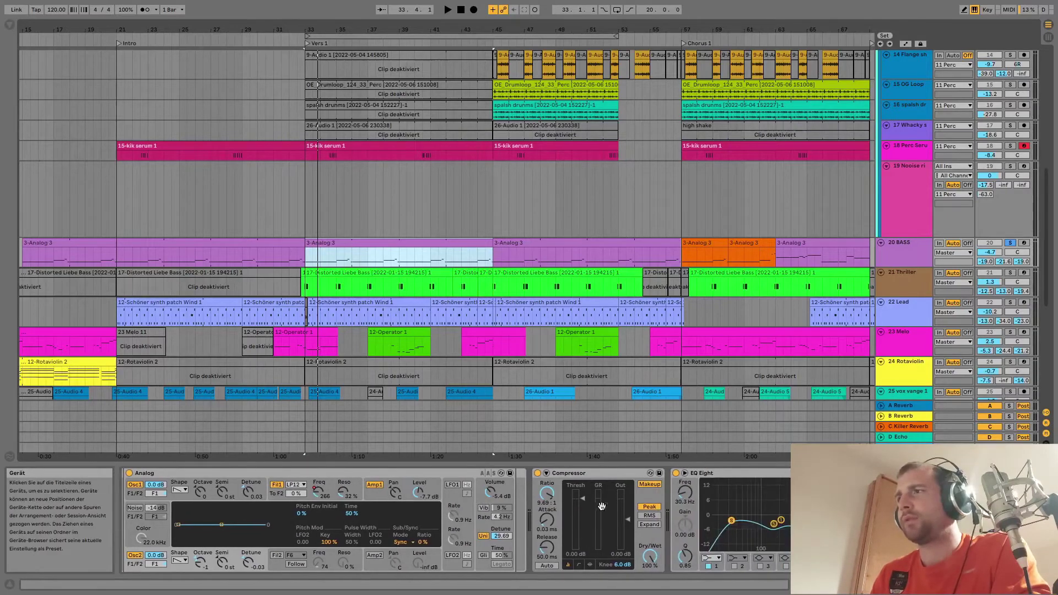
scroll(782, 518, "left", 3)
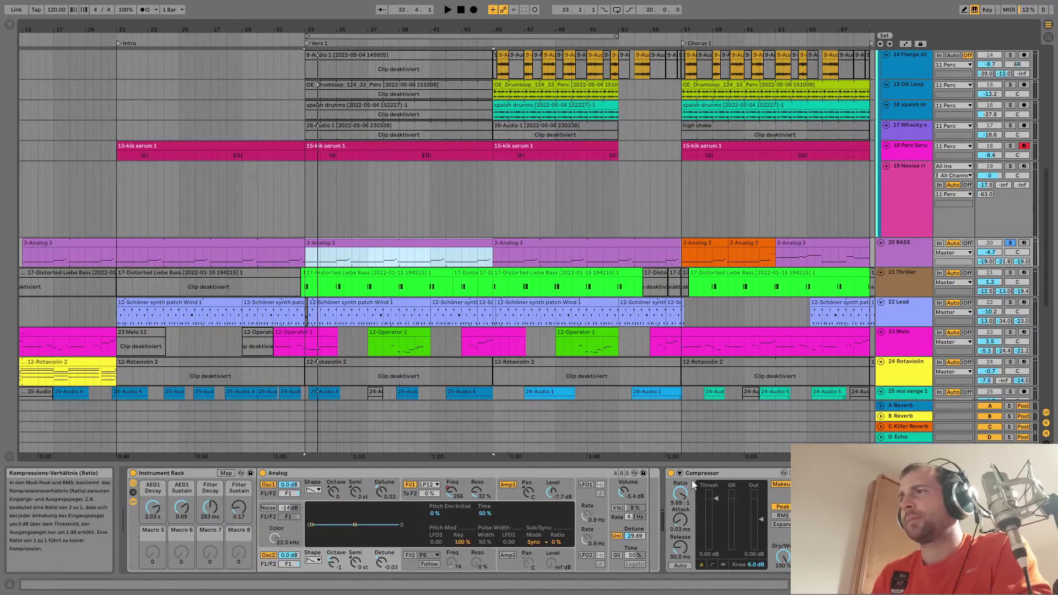
- Compare the bass from bar 33 without and with Analog's unison, leaving unison on with a detune of 29.69
key("space")
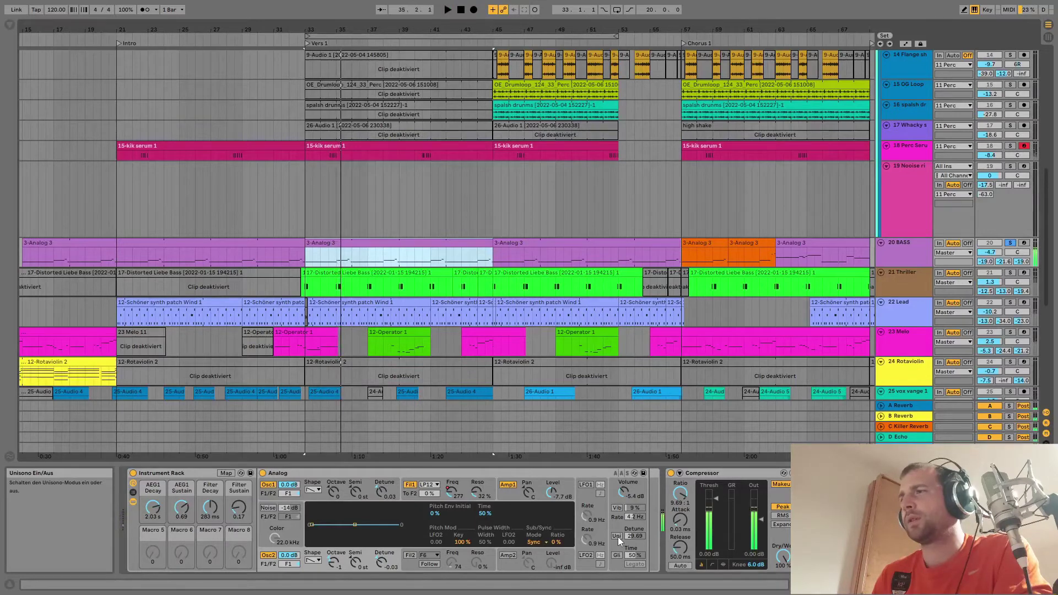
key("space")
left_click(617, 536)
key("space")
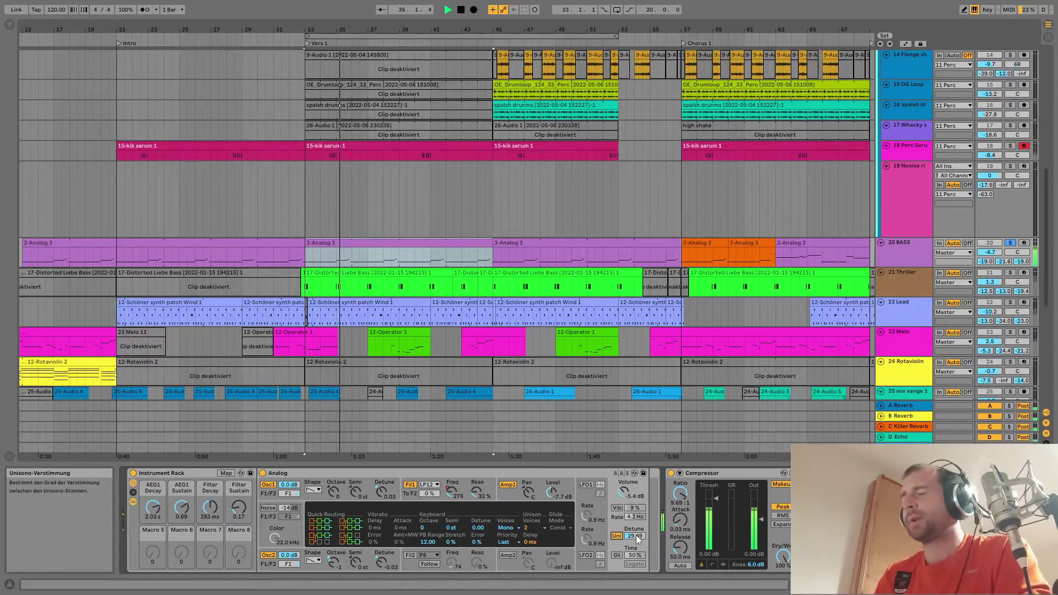
key("space")
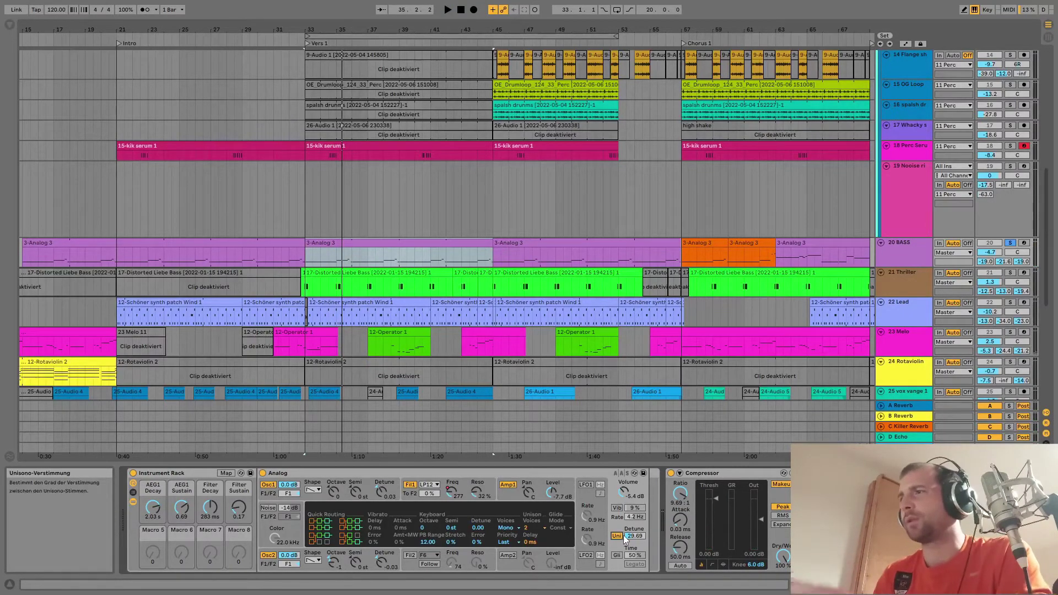
key("space")
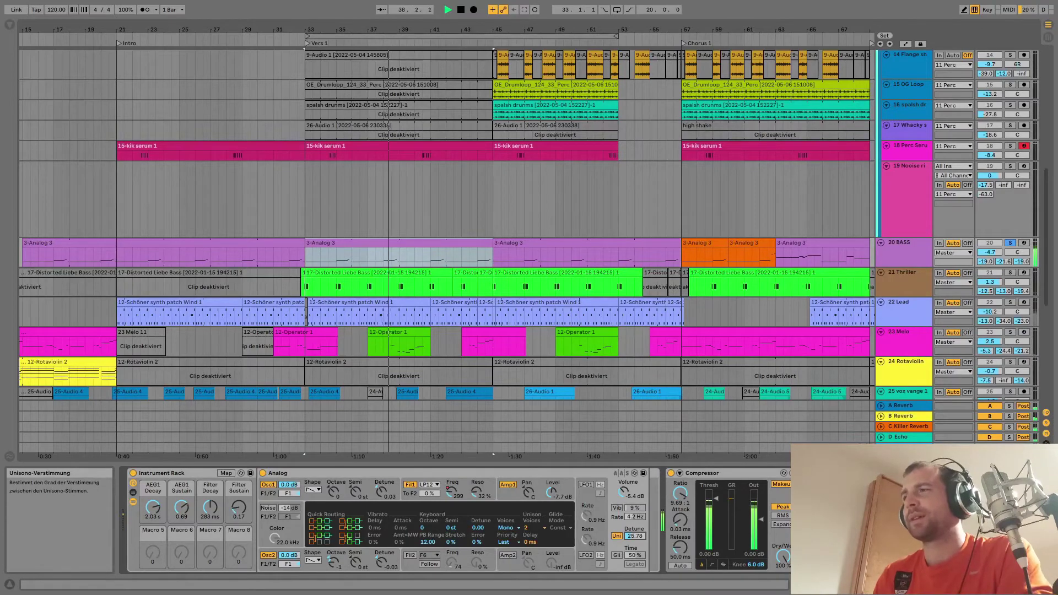
key("space")
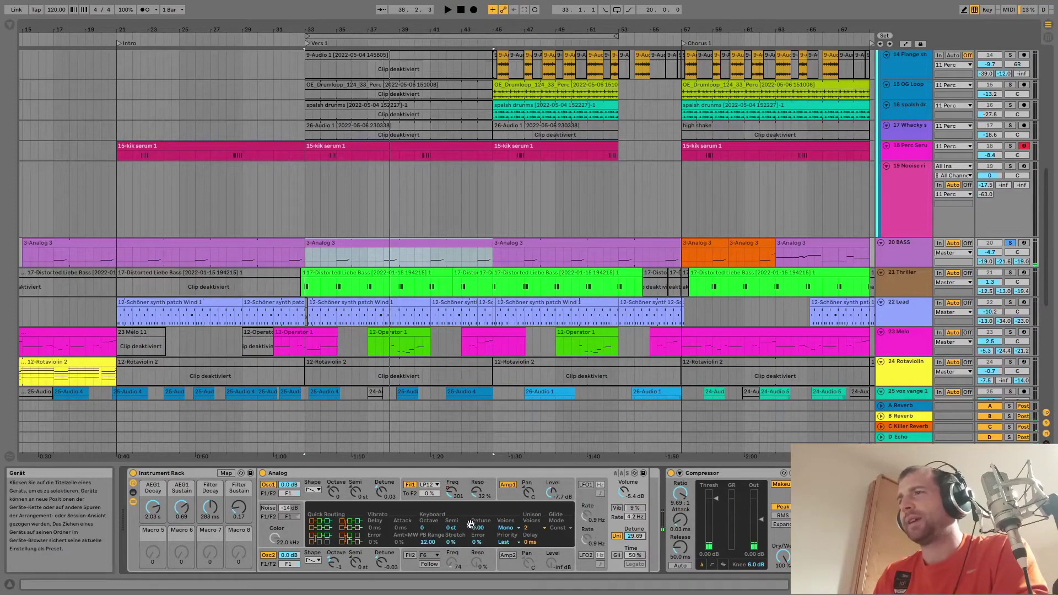
- Compare the bass with its EQ Eight bypassed and enabled, playing from bar 33, and leave the EQ on
scroll(496, 518, "right", 5)
key("space")
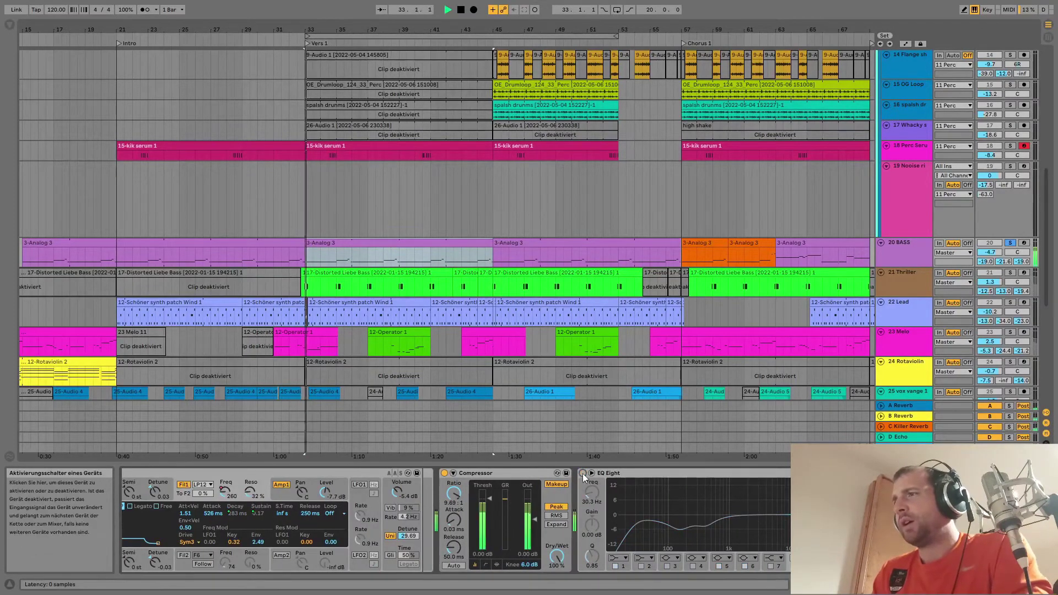
left_click(583, 474)
key("space")
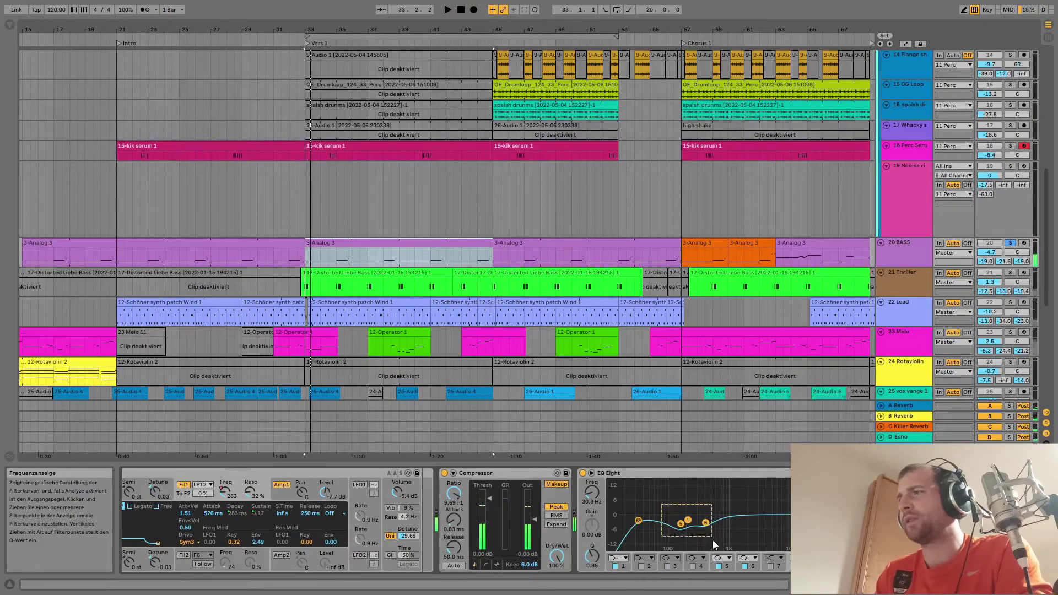
left_click(716, 538)
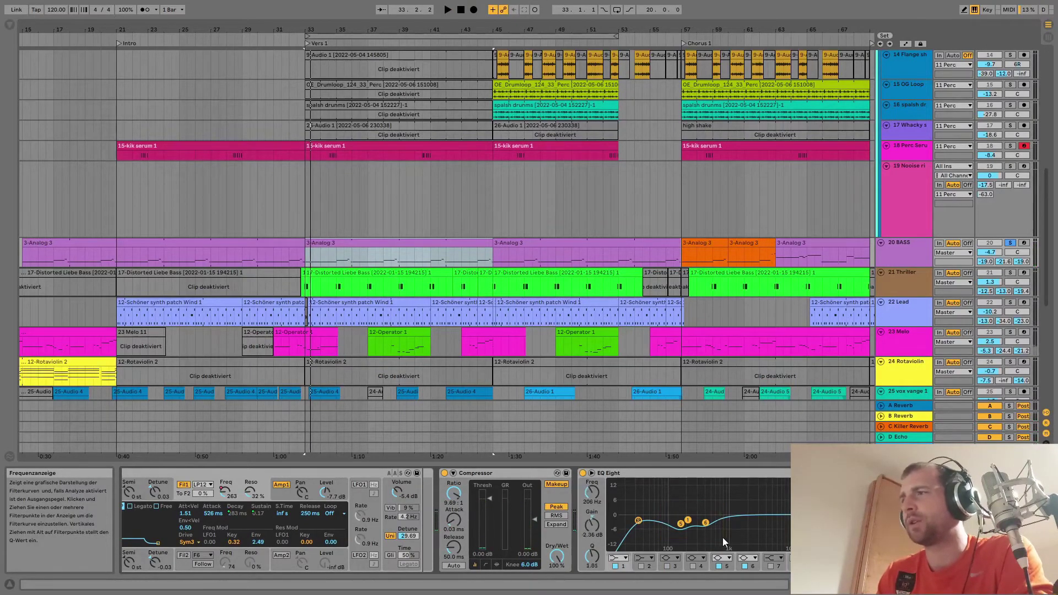
key("space")
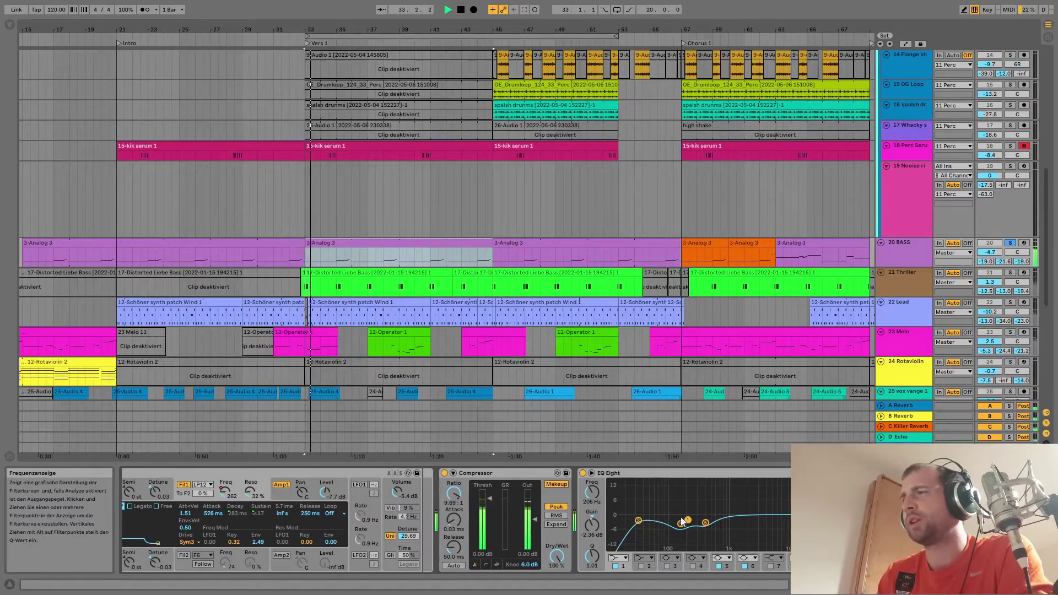
- Bypass the Car stereo device on 20 BASS, audition the bass without it and switch it back on
scroll(666, 500, "right", 5)
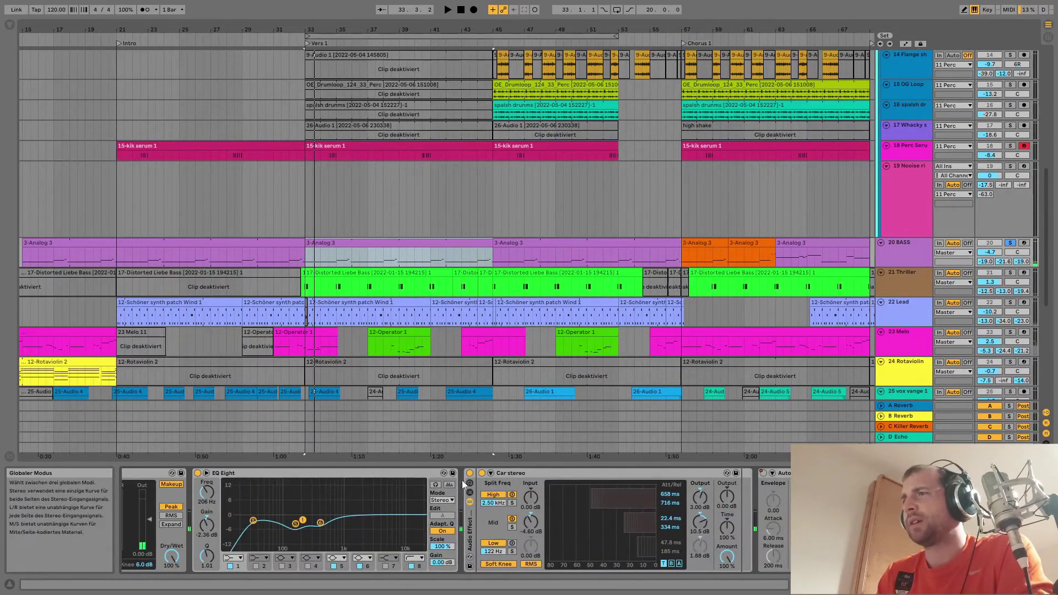
left_click(512, 475)
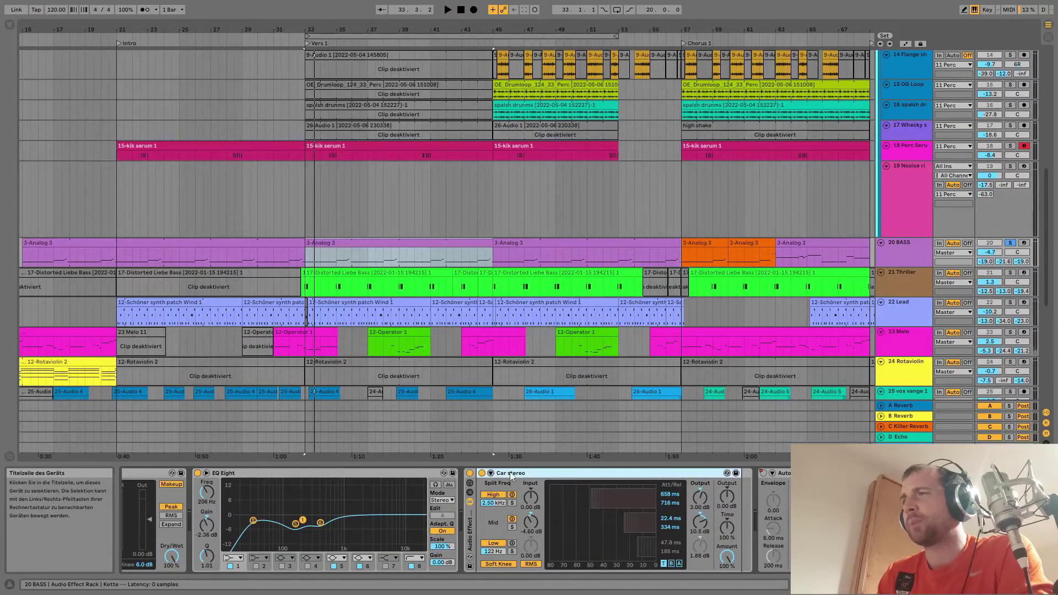
left_click(482, 474)
key("space")
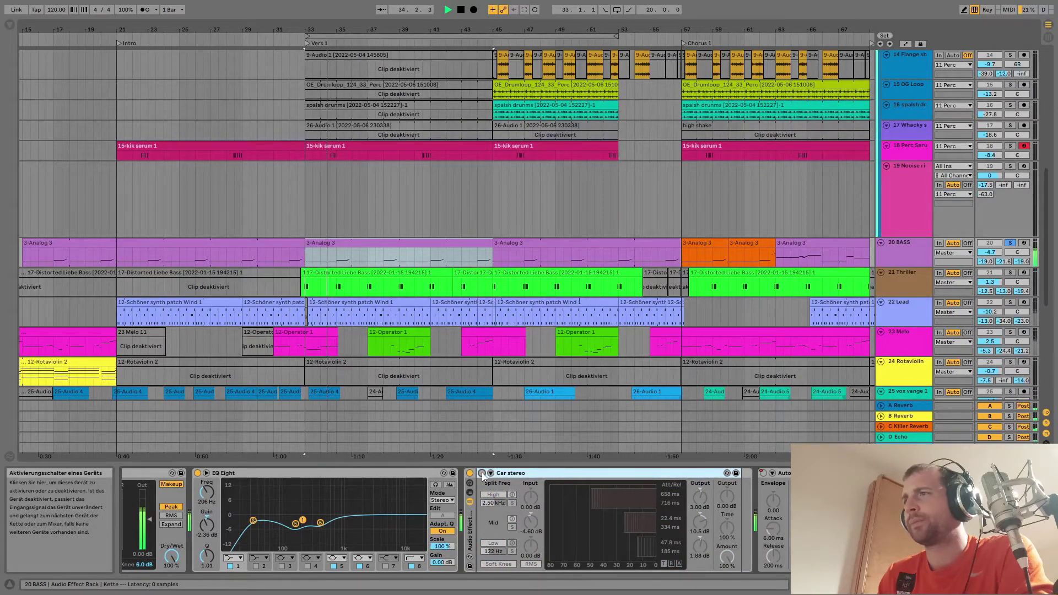
left_click(482, 473)
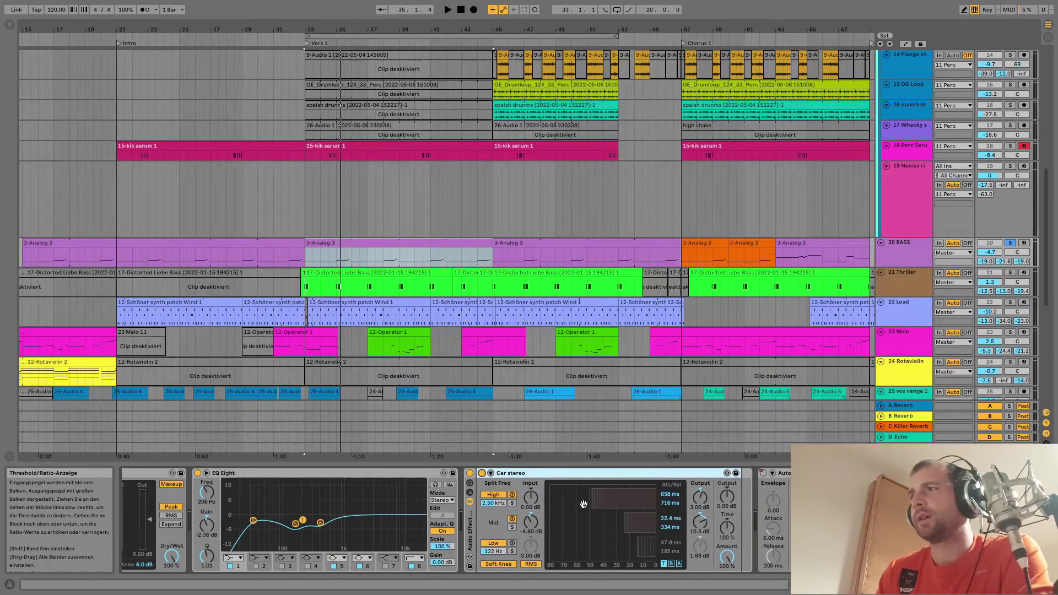
- Bring Car stereo and the Auto Filter into view and audition the bass from bar 33 several times
scroll(538, 494, "right", 5)
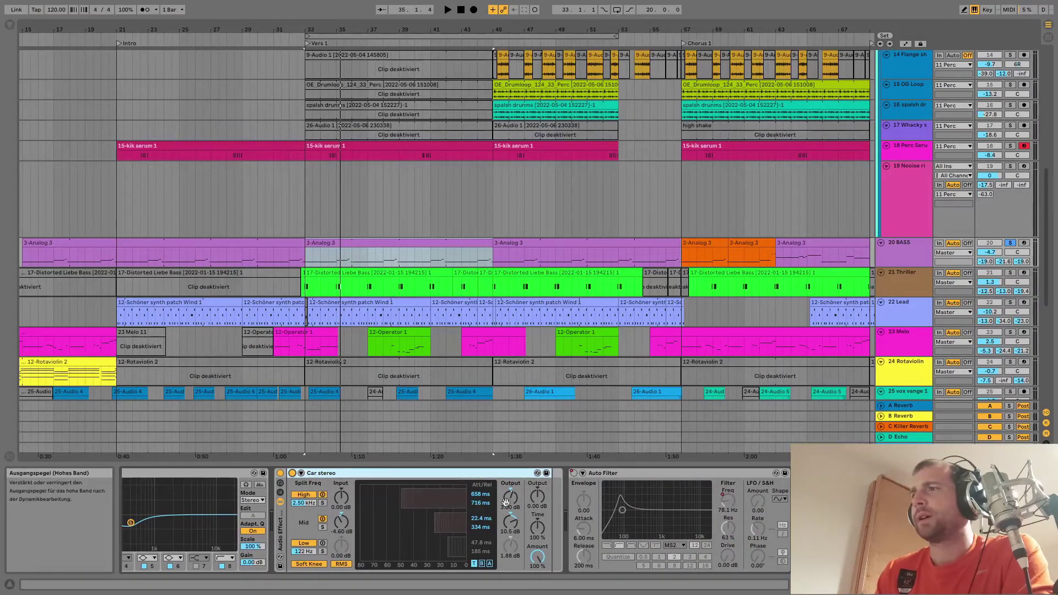
key("space")
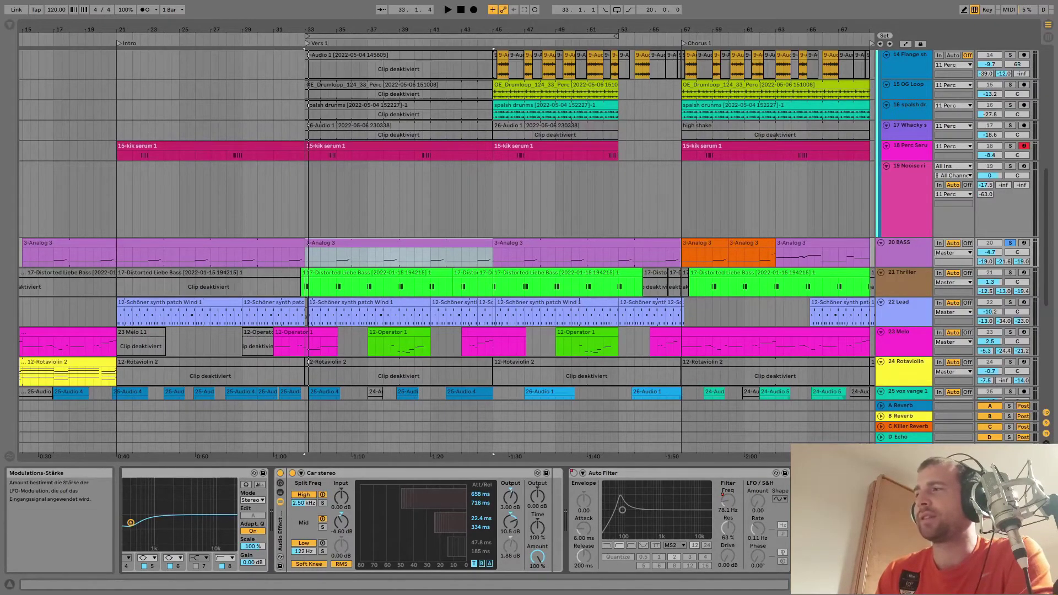
key("space")
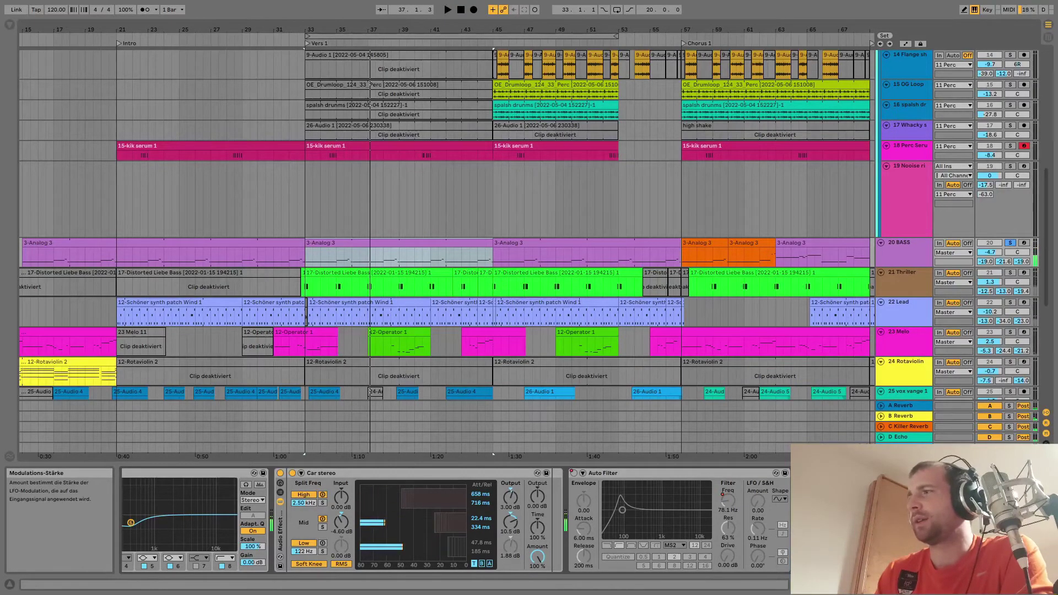
key("space")
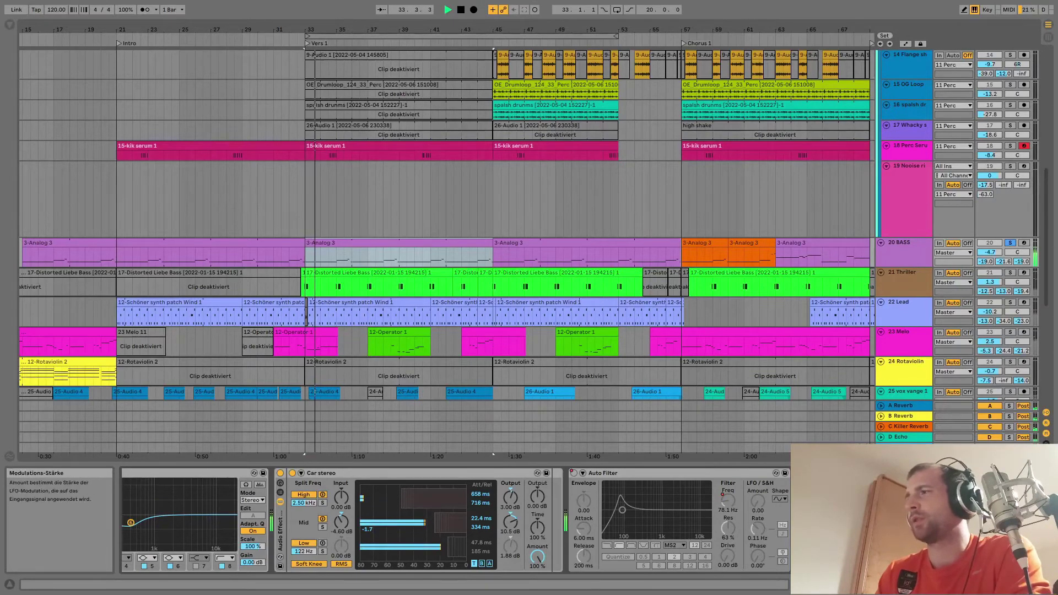
key("space")
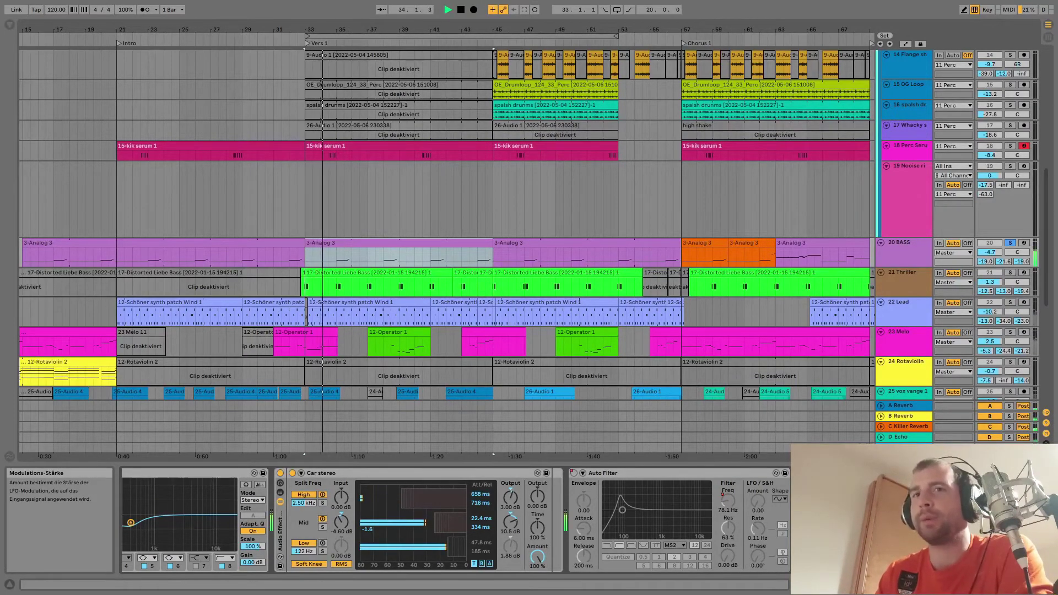
key("space")
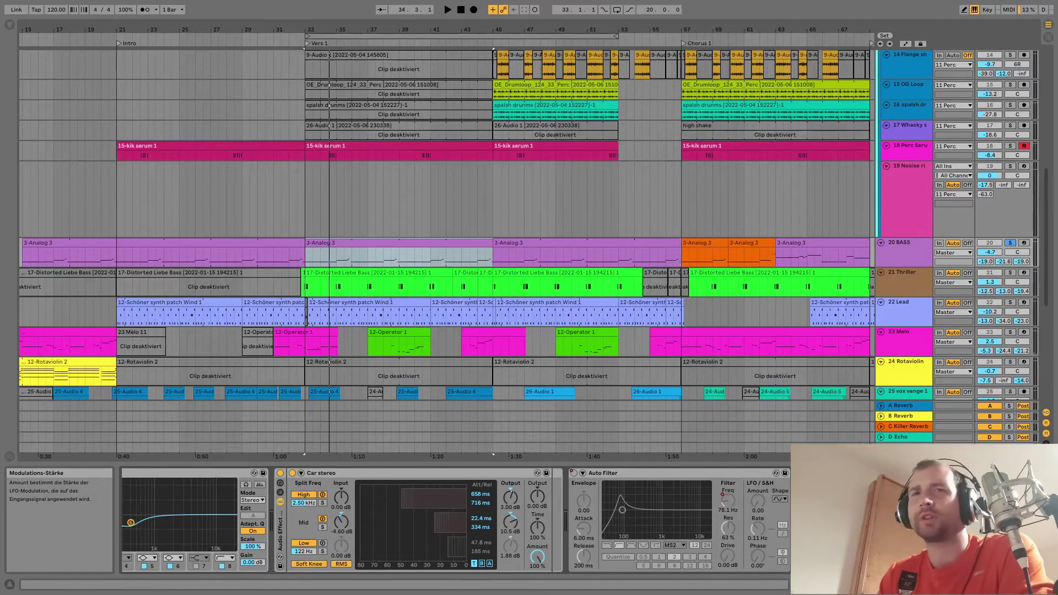
key("space")
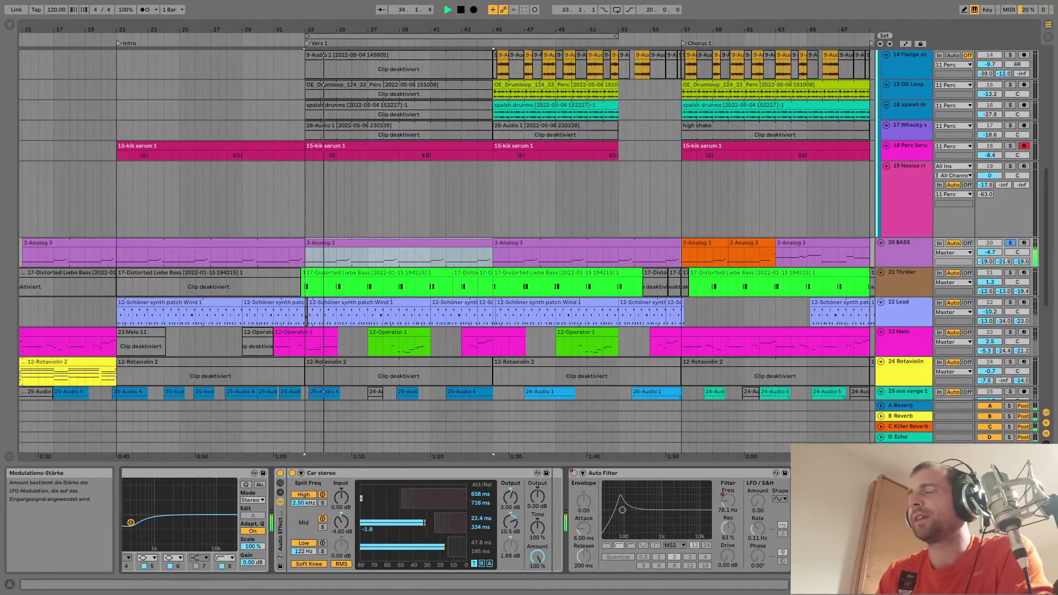
key("space")
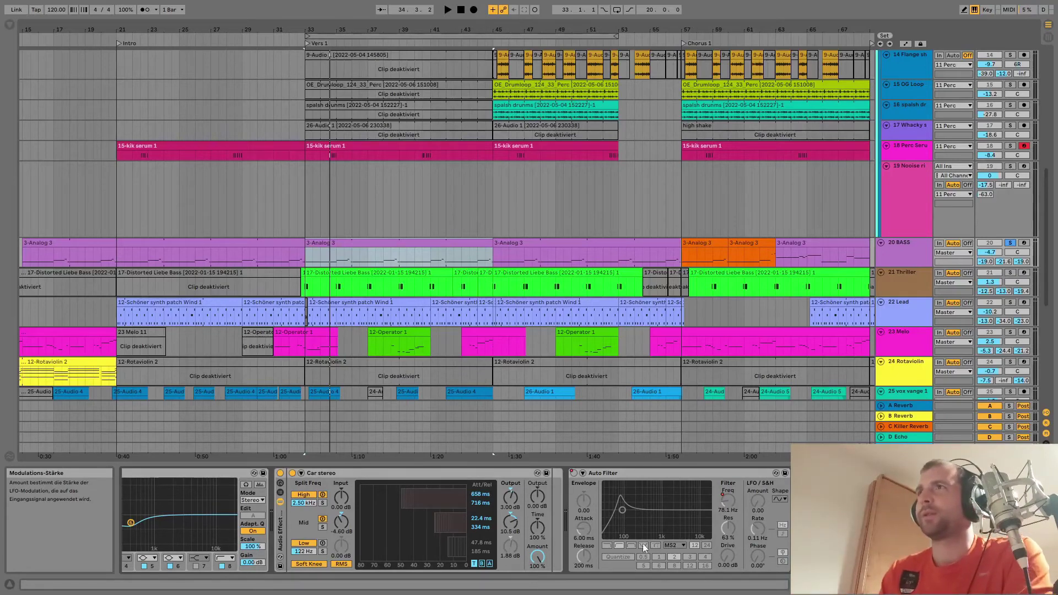
- Place the insert marker at bar 33 and show the devices of the 21 Thriller track
left_click(307, 187)
scroll(303, 185, "down", 1)
left_click(901, 226)
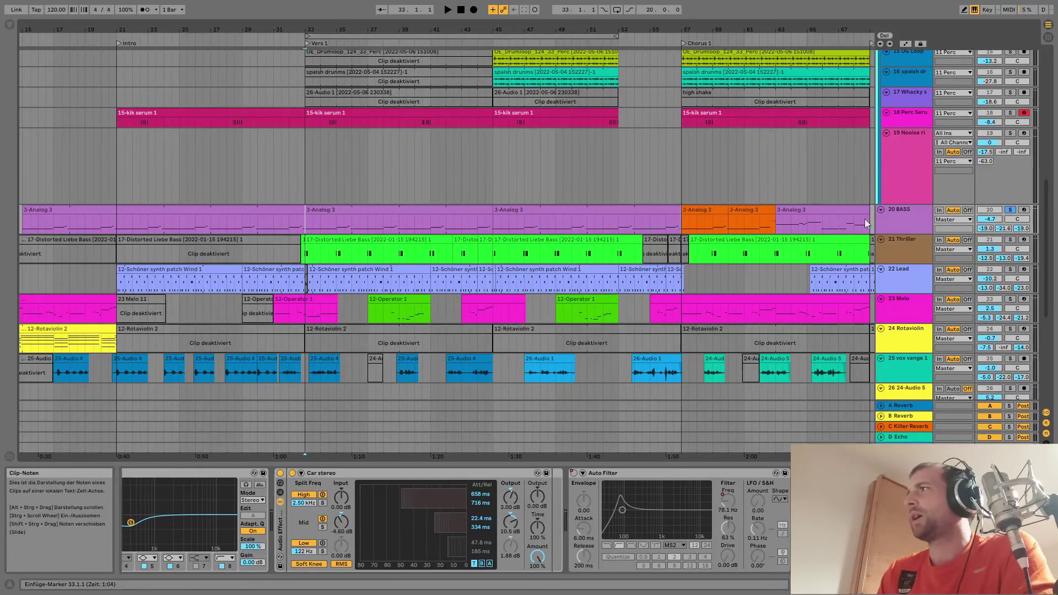
left_click(907, 237)
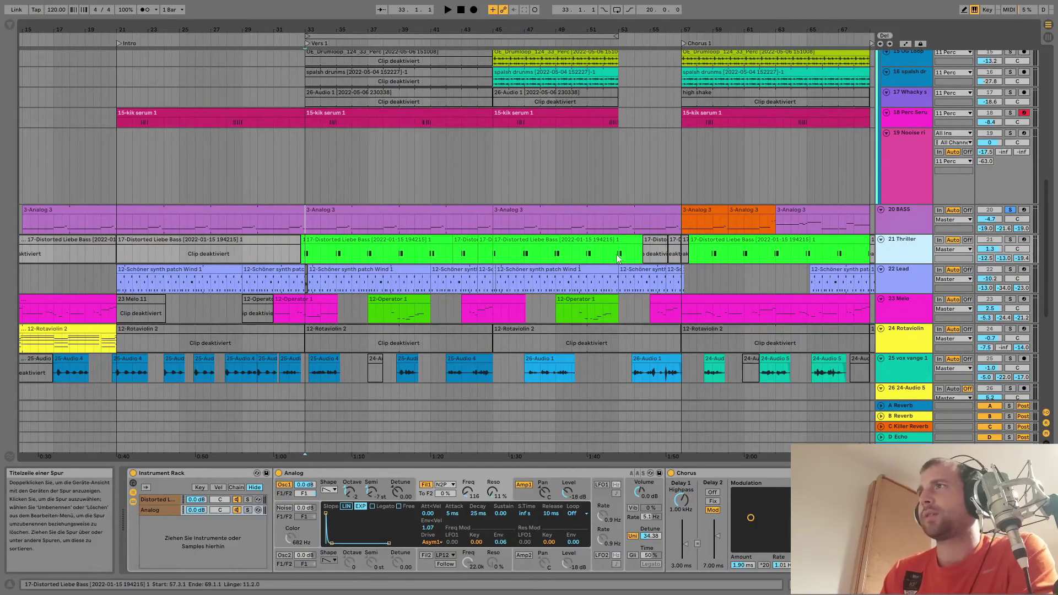
- Solo 21 Thriller instead of 20 BASS and place the insert marker at 32.4.1, where its active clip begins
left_click(305, 255)
scroll(305, 256, "up", 5)
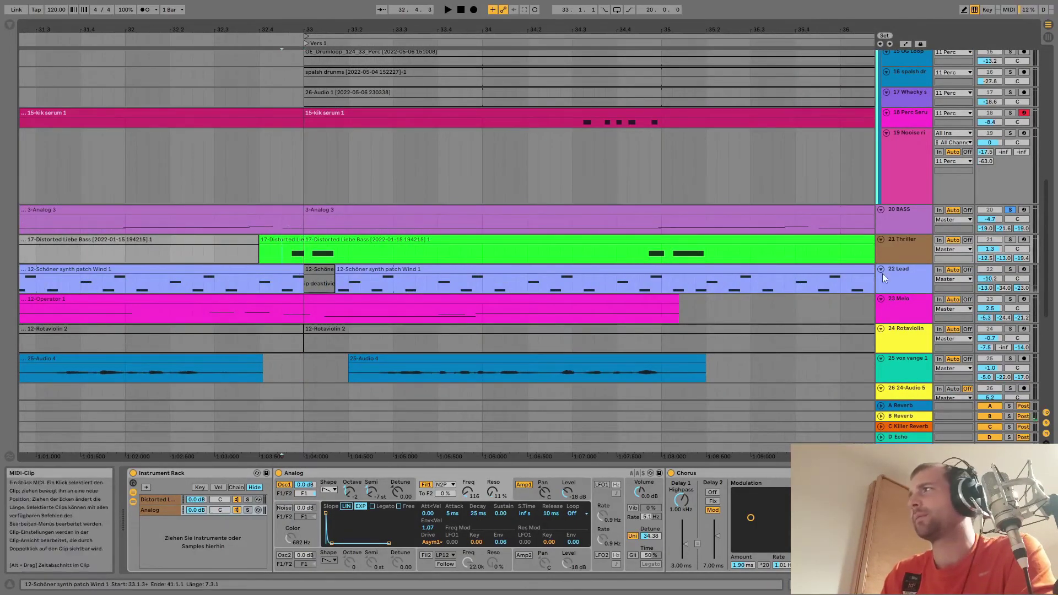
left_click(915, 237)
scroll(579, 231, "down", 3)
scroll(580, 232, "down", 3)
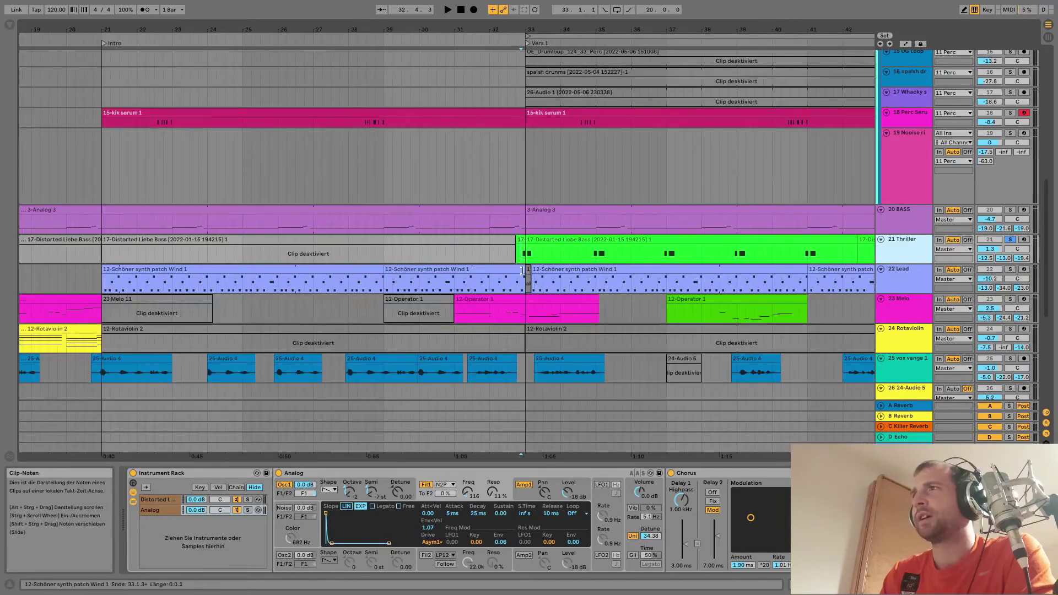
left_click(518, 254)
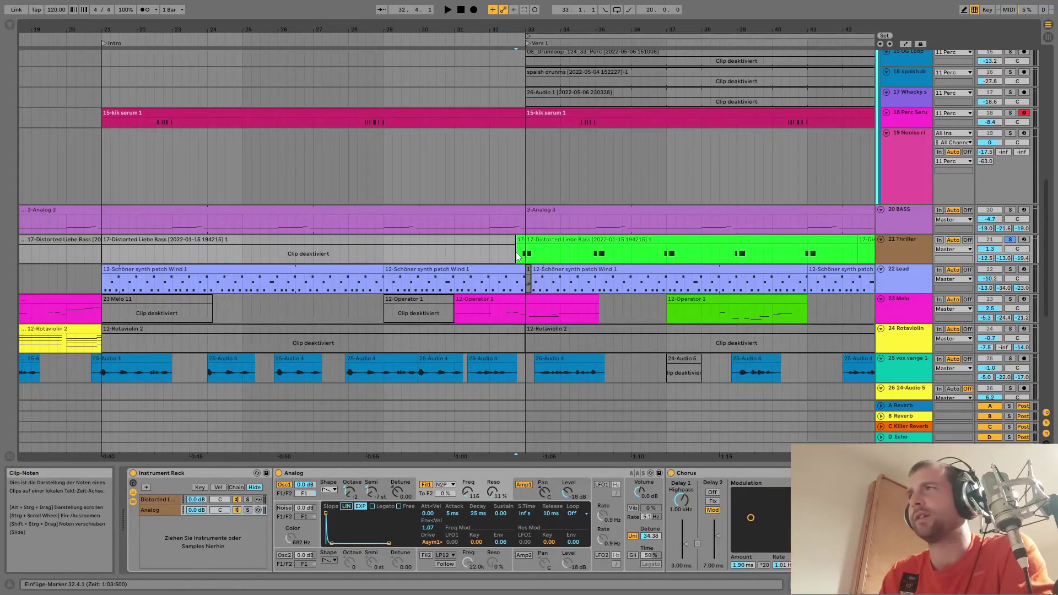
- Unsolo 21 Thriller, audition the arrangement from 32.4.1 with that track muted, and solo it again during playback
left_click(1011, 243)
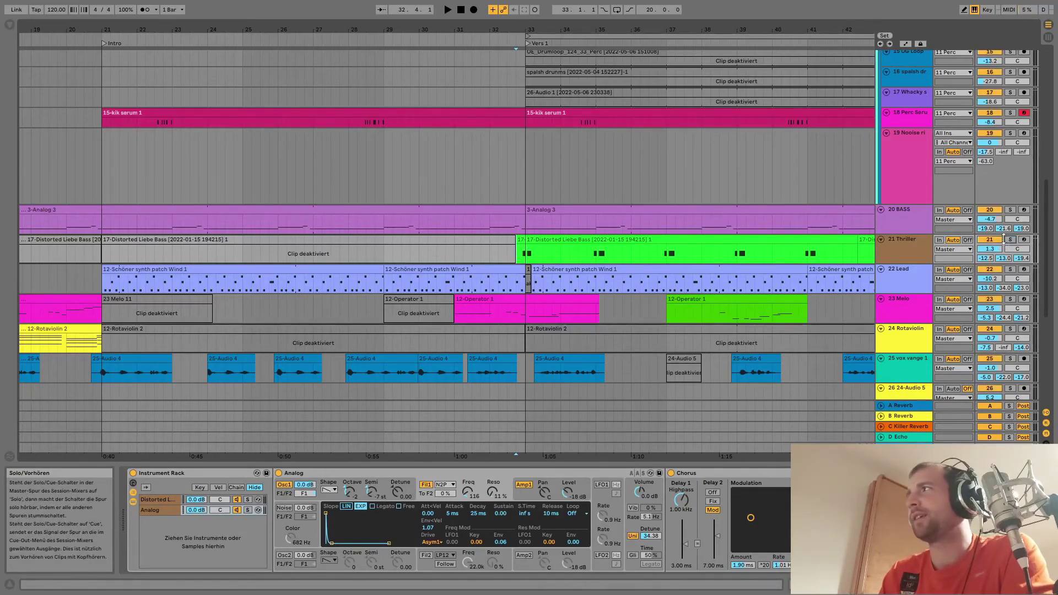
left_click(518, 259)
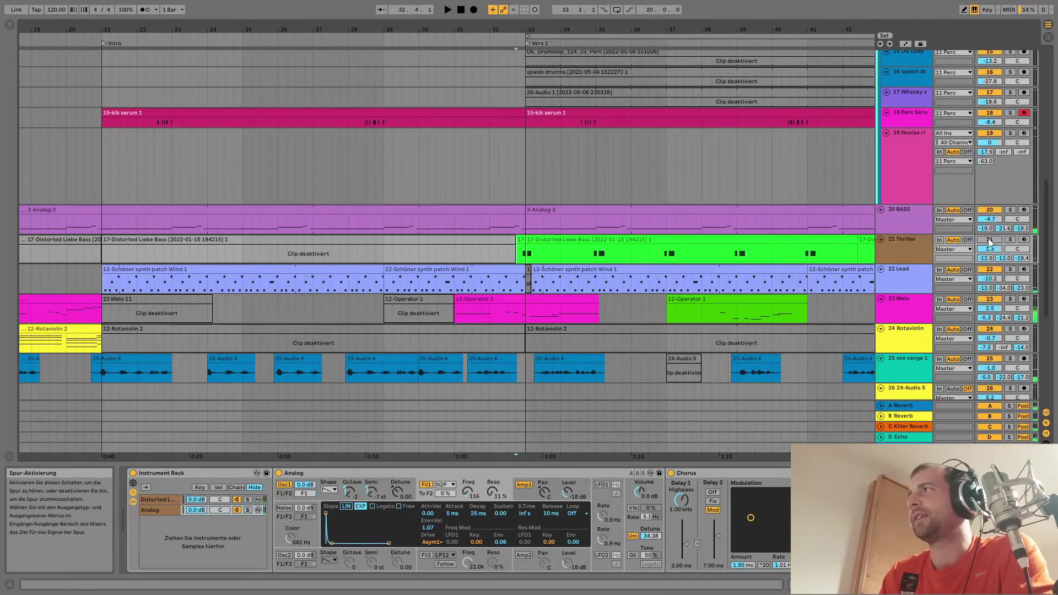
key("space")
left_click(1010, 240)
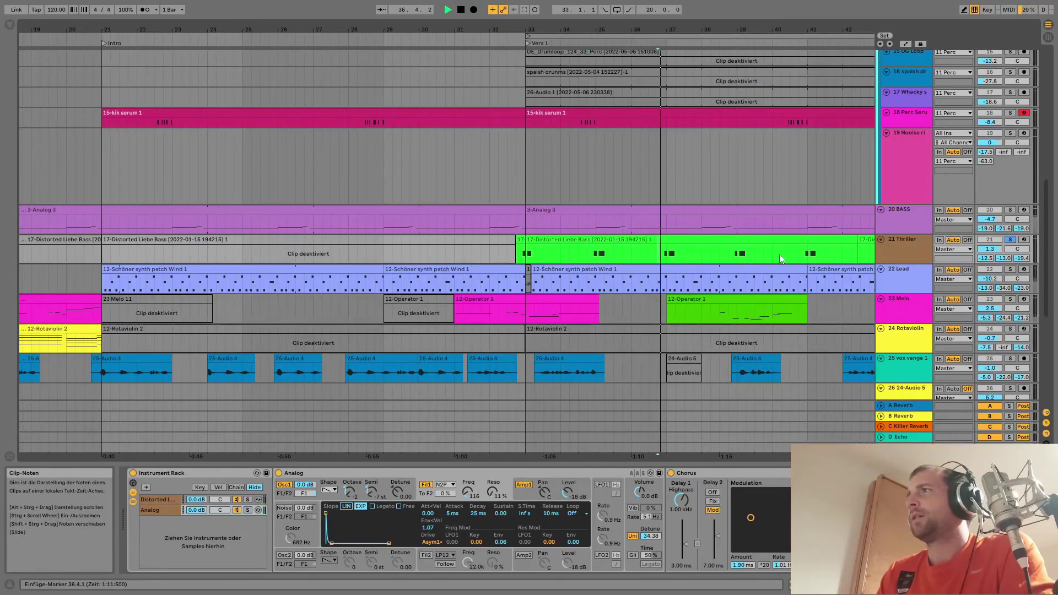
key("space")
- Solo the 1 Drums group together with 21 Thriller and audition the two in combination
scroll(789, 224, "up", 5)
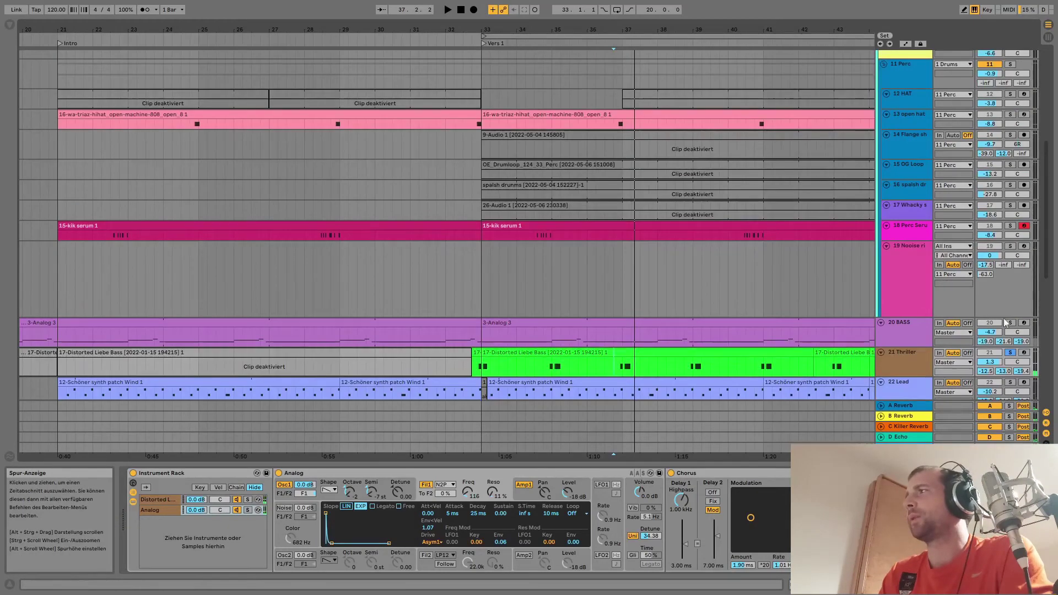
scroll(735, 121, "up", 5)
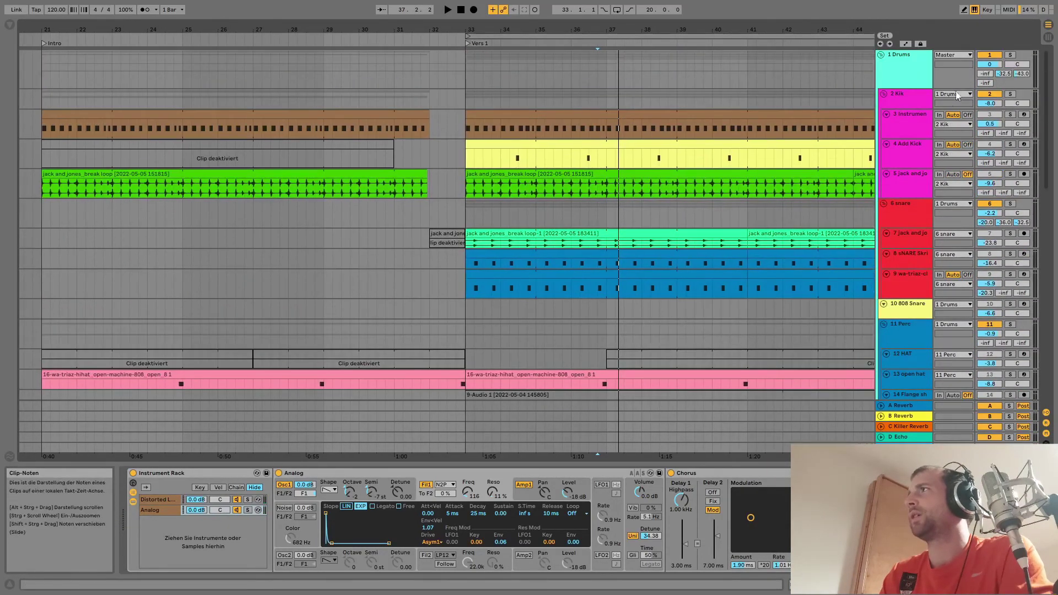
key("space")
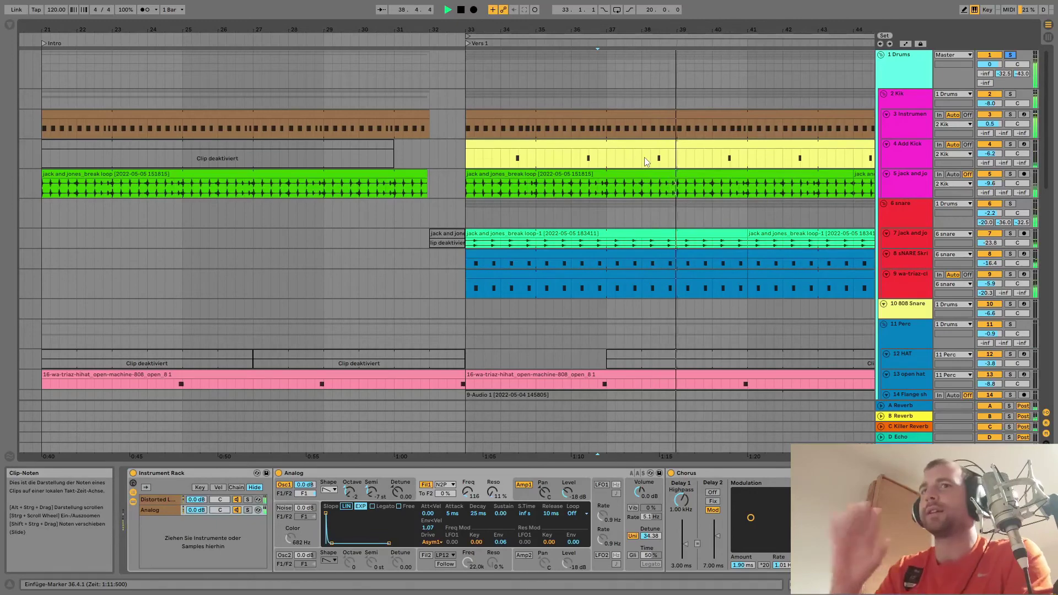
scroll(669, 188, "down", 8)
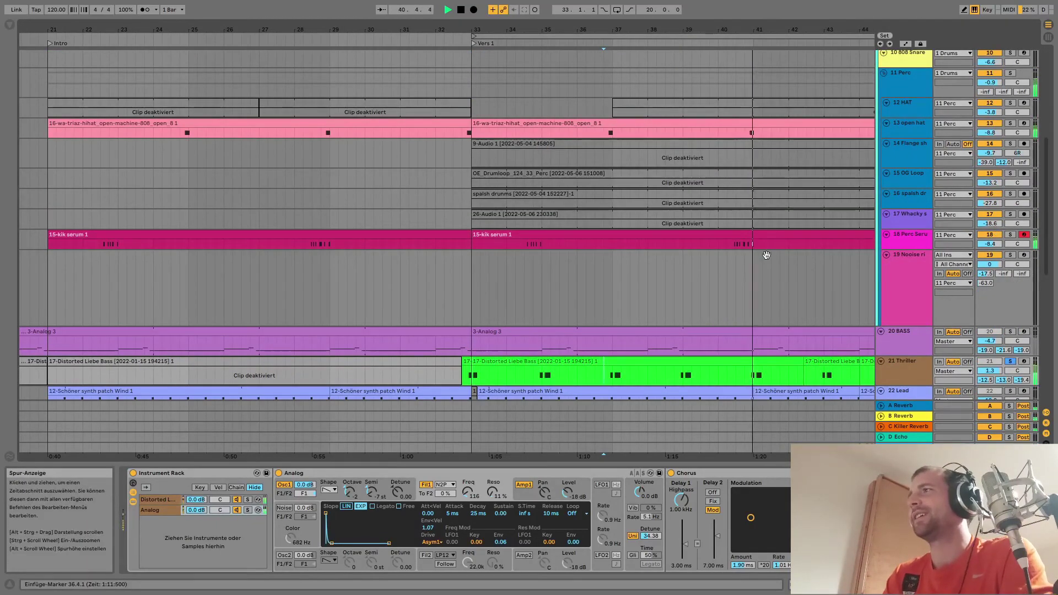
scroll(735, 248, "down", 3)
- Place the insert marker at 32.4.1, the start of 21 Thriller's active clip, and audition the track from there
left_click(418, 288)
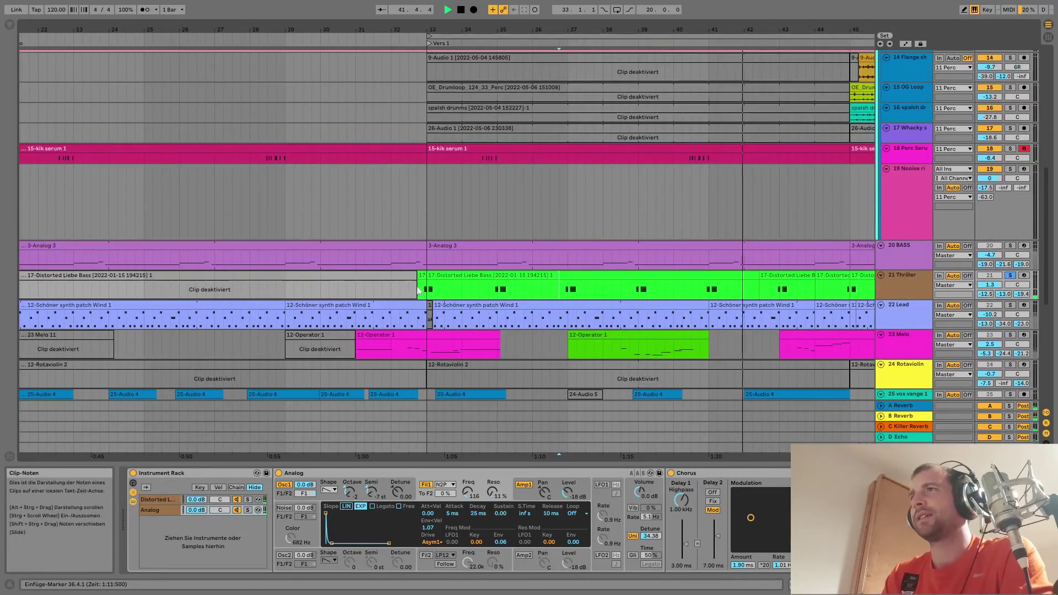
key("space")
key("space")
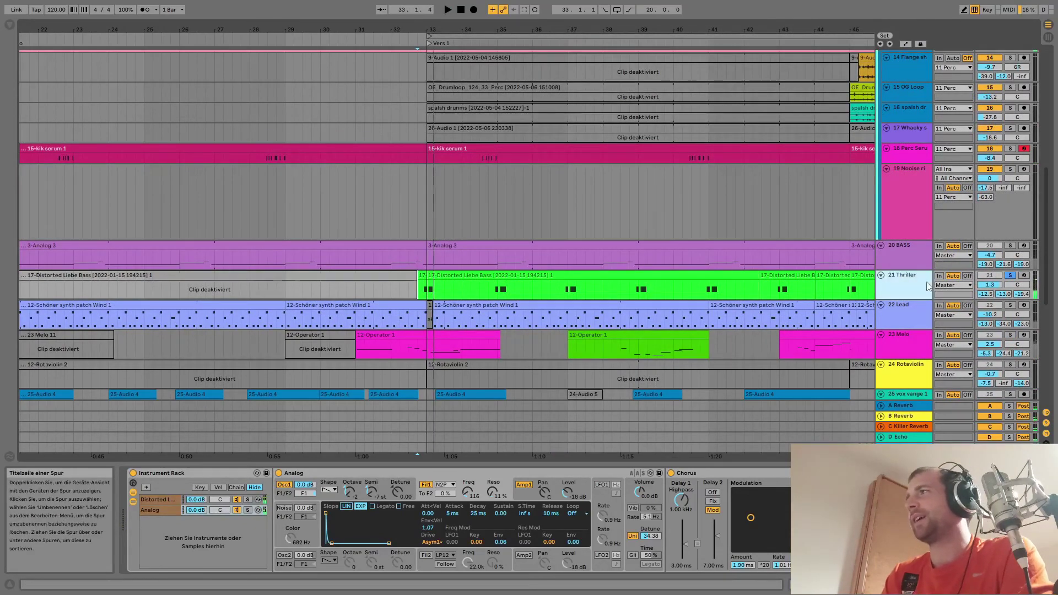
key("space")
left_click(1000, 281)
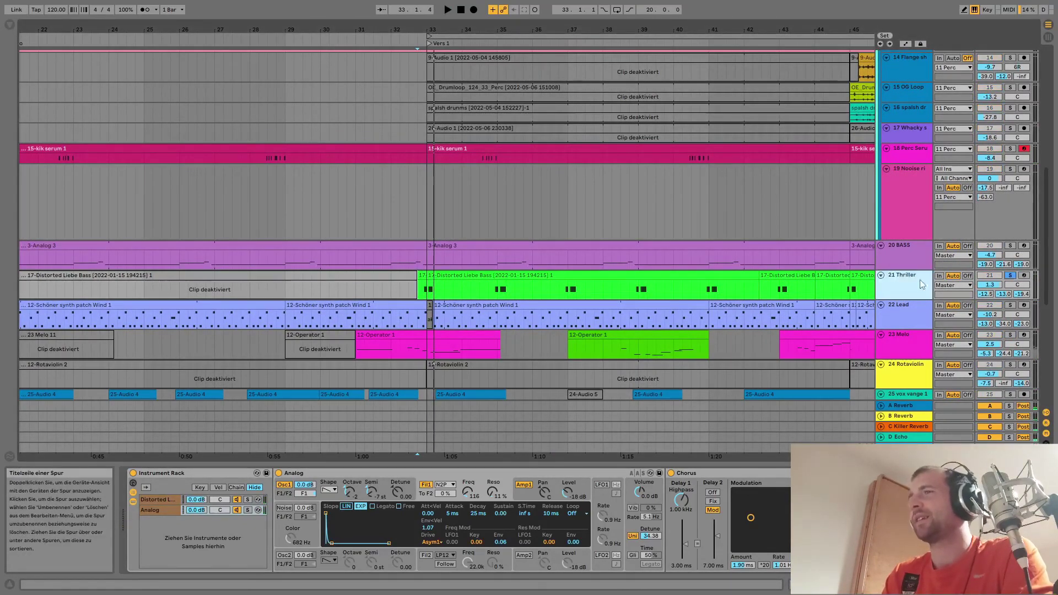
- Solo the Distorted Liebe Bass chain in 21 Thriller's Instrument Rack and audition it from 32.4.1
left_click(248, 500)
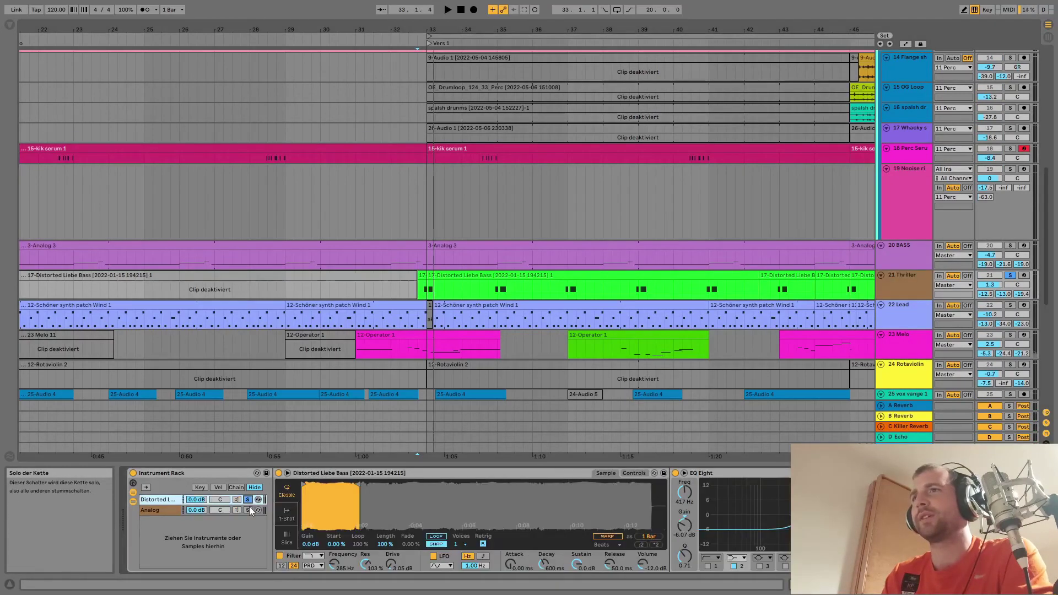
left_click(248, 509)
left_click(248, 499)
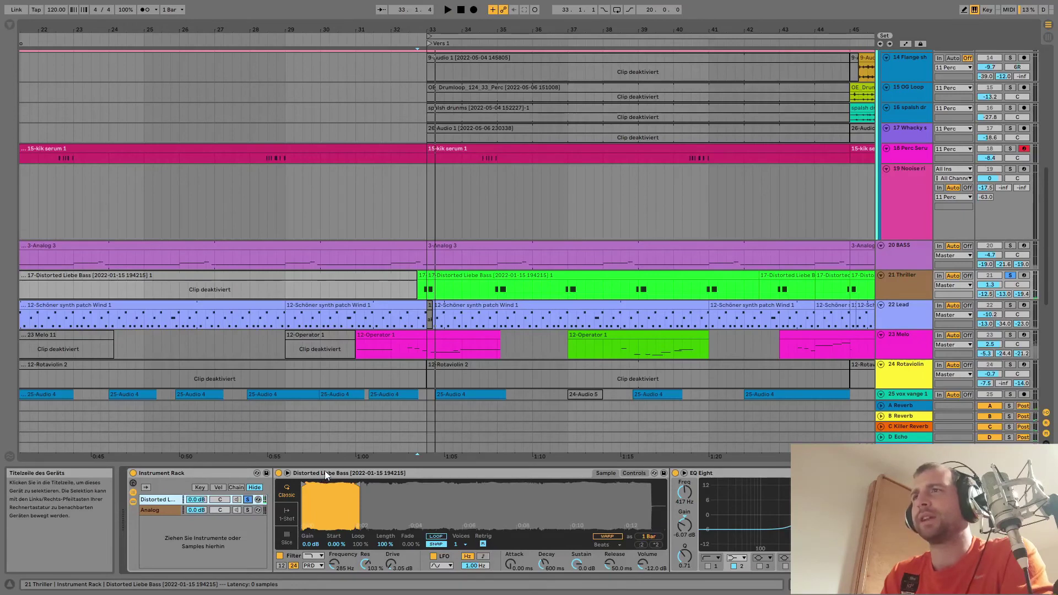
key("space")
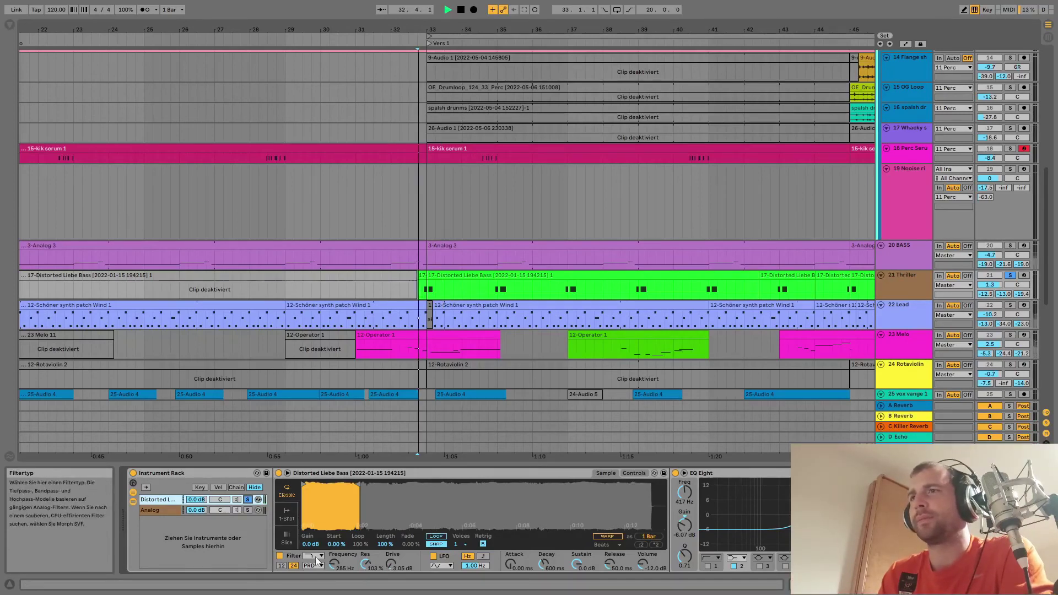
- Bypass the filter of the Distorted Liebe Bass sampler, audition the sound without it and switch the filter back on
key("space")
left_click(279, 556)
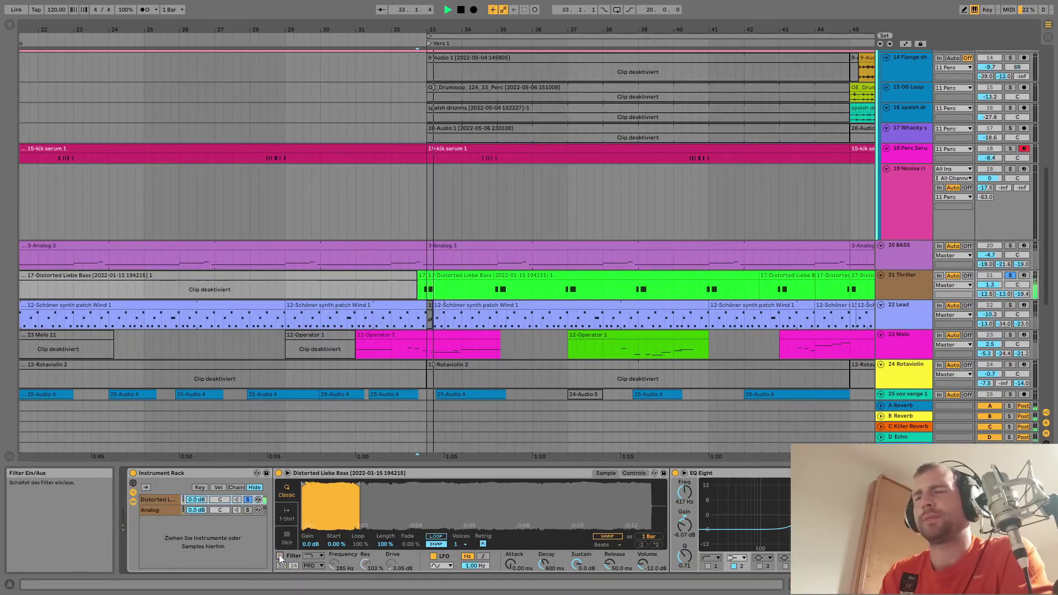
left_click(279, 556)
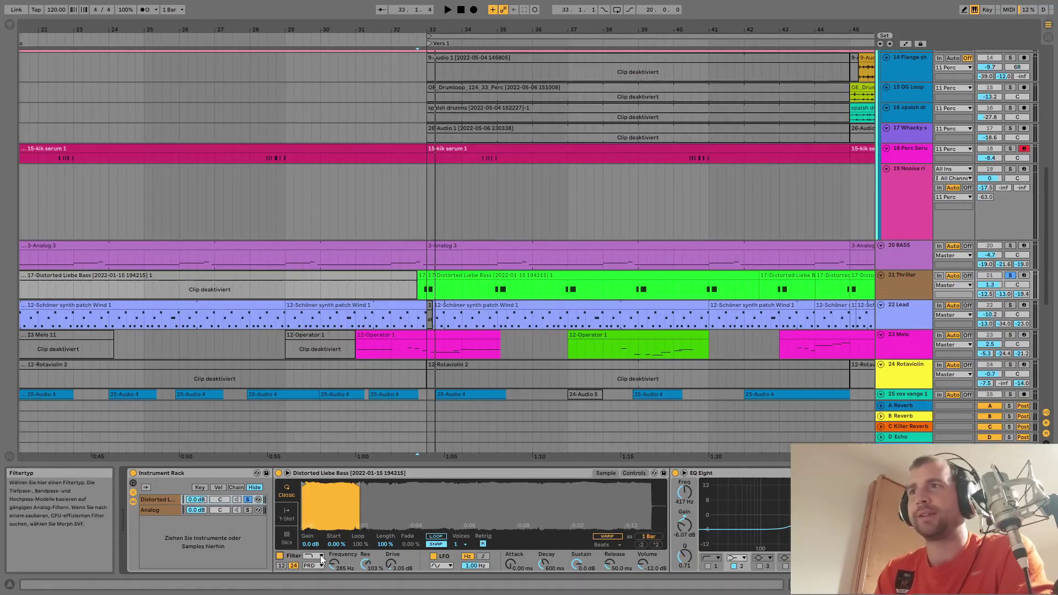
- Show the browser, solo the Analog chain of the Instrument Rack instead of Distorted Liebe Bass and audition it
key("ctrl+alt+b")
left_click(150, 510)
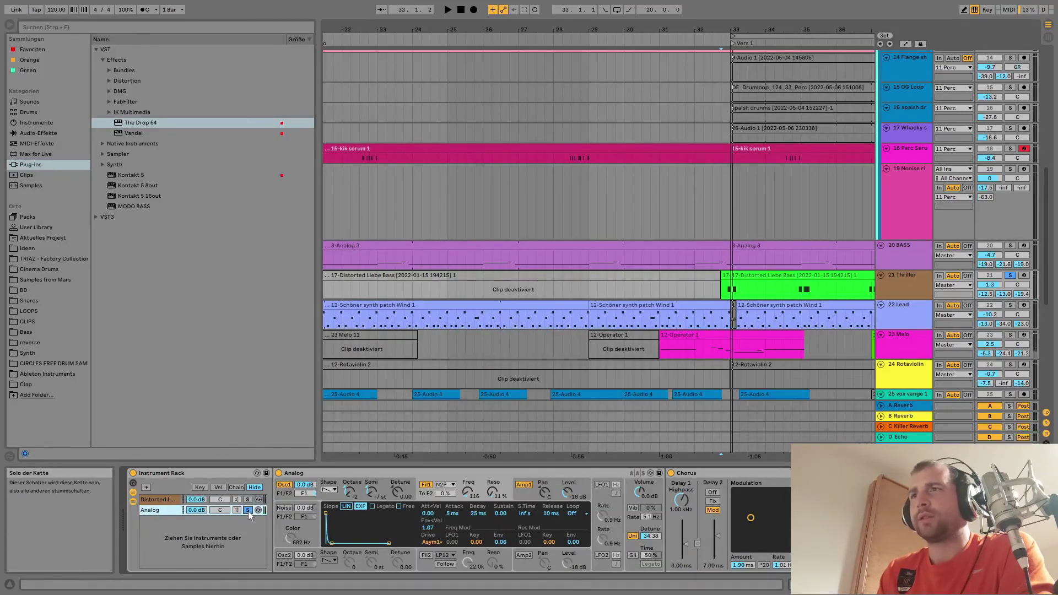
key("space")
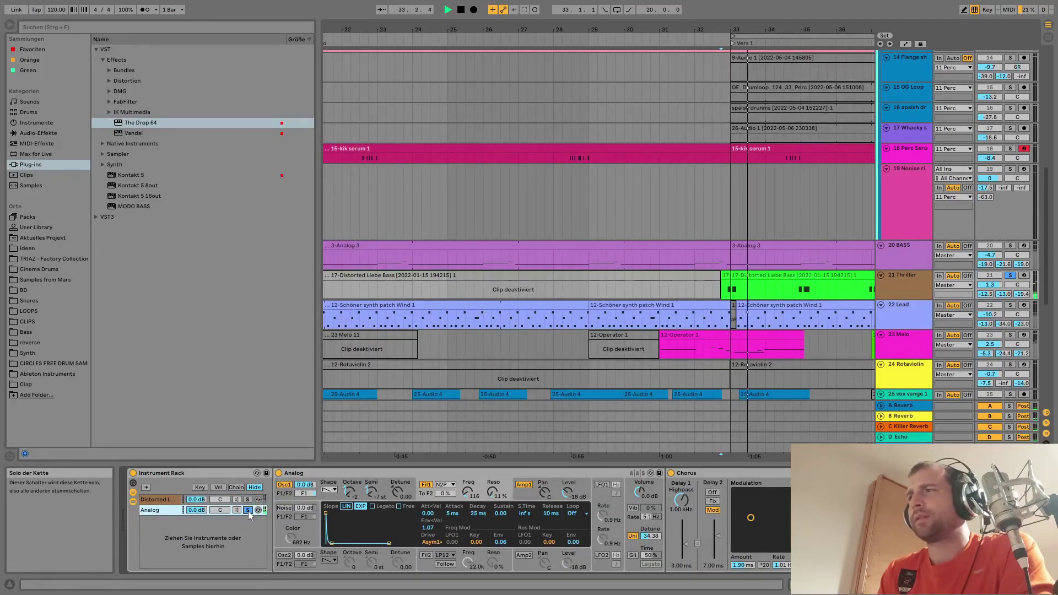
key("space")
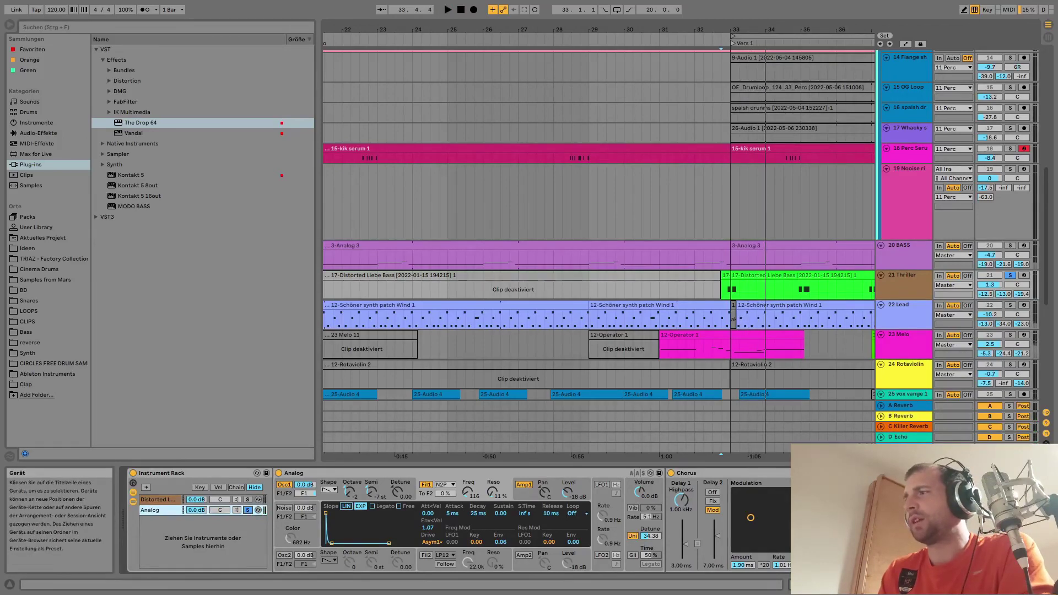
- Look through the Chorus and Reverb devices that follow Analog in its chain and return to the Instrument Rack
scroll(422, 520, "right", 3)
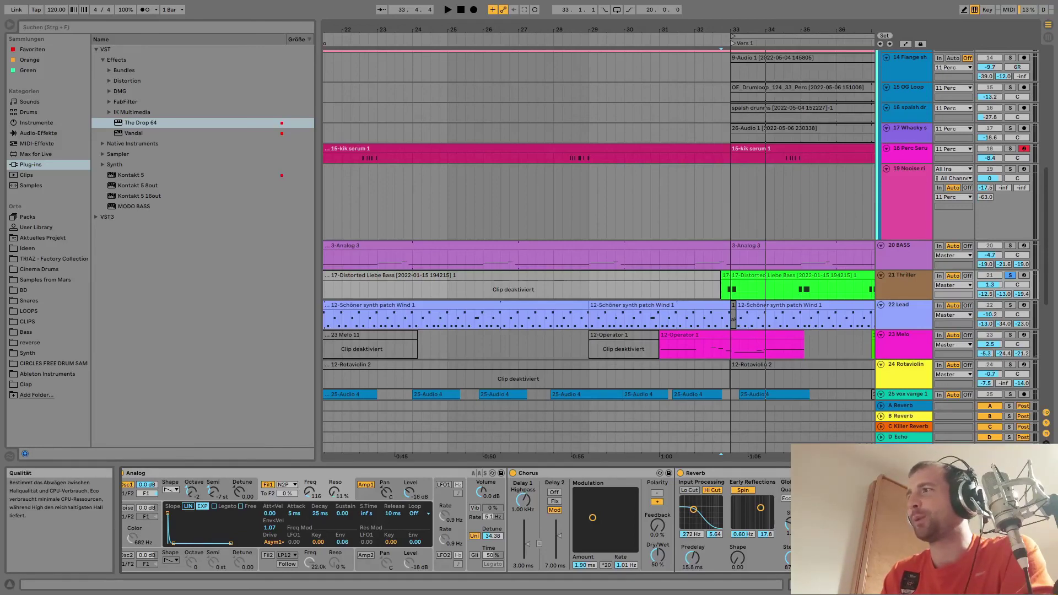
left_click(787, 507)
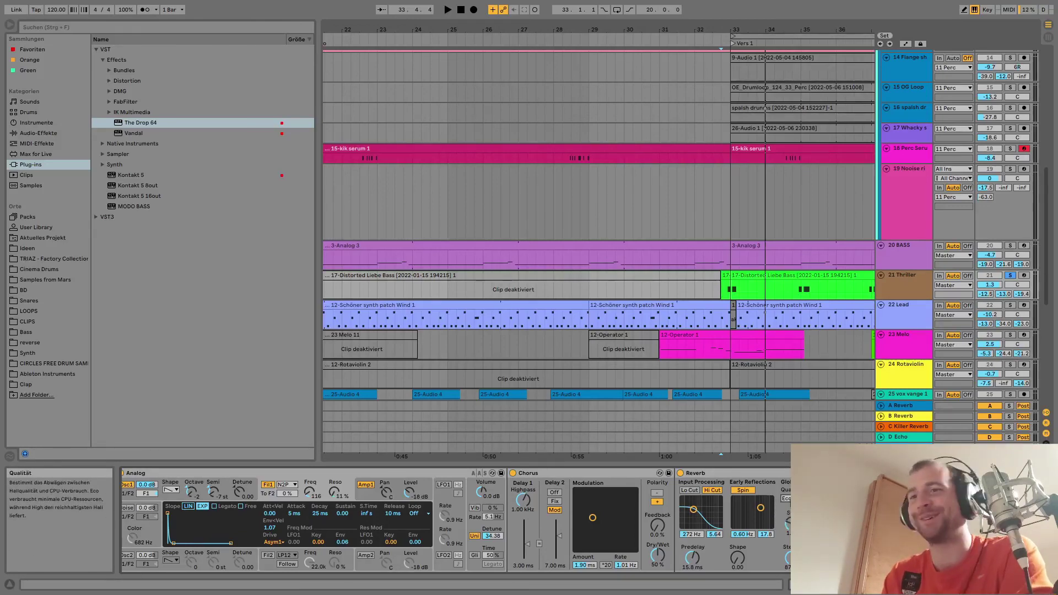
scroll(686, 490, "left", 3)
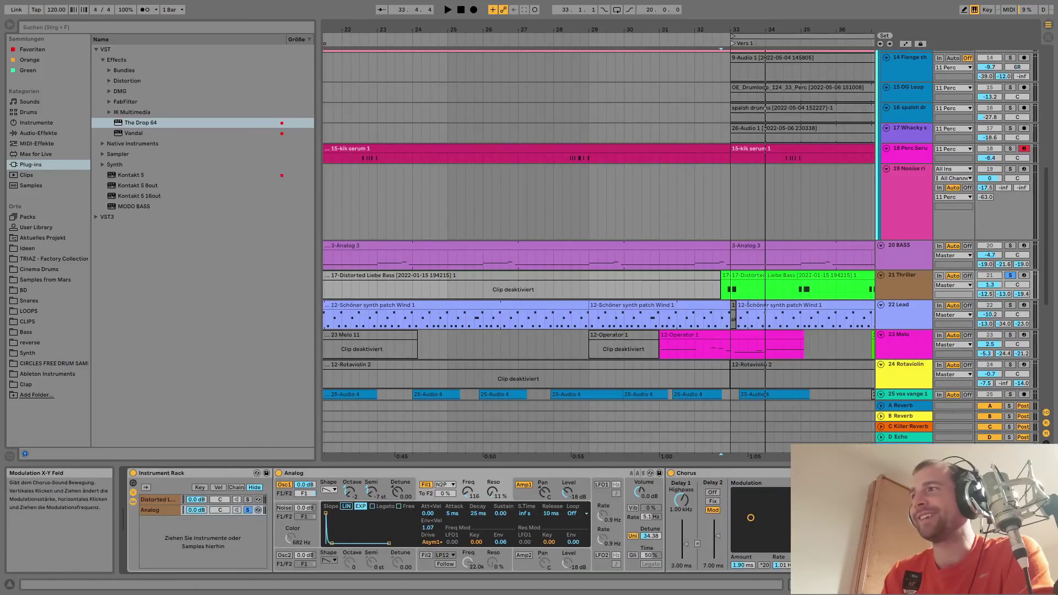